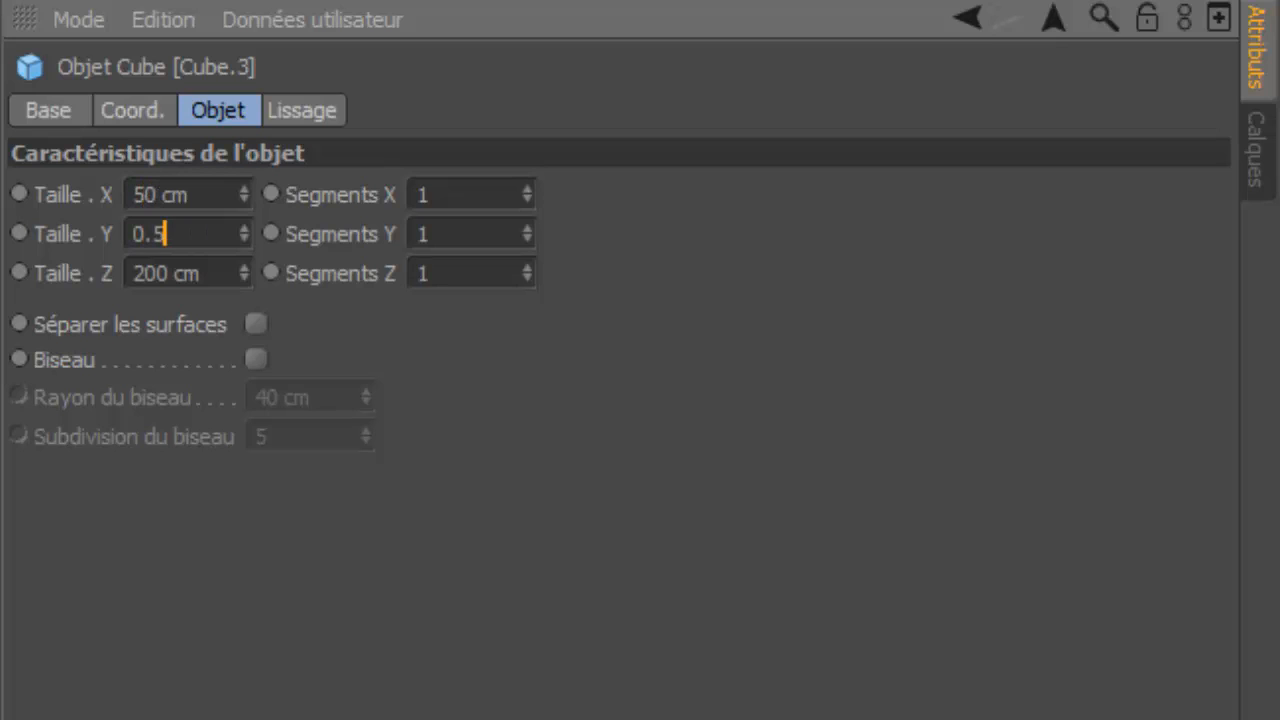
Step: Set the cube's Y size to 0.5 cm and its Z size to 40 cm
key("Tab")
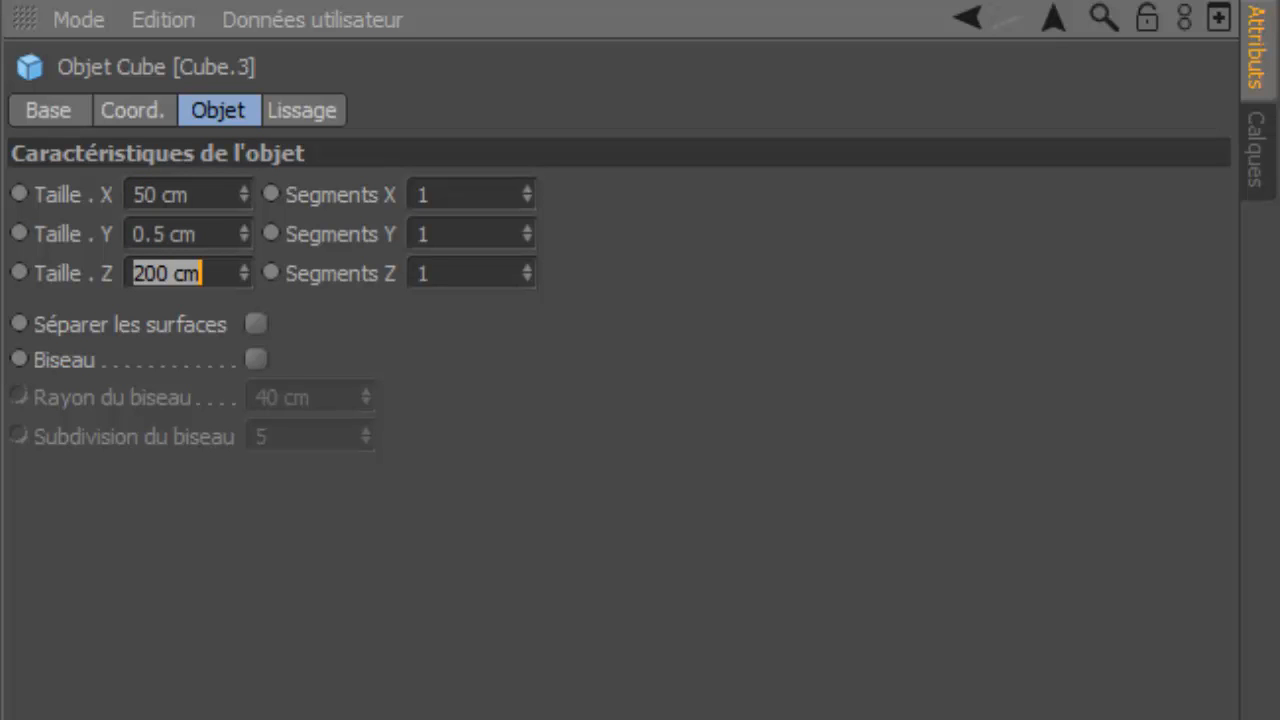
type("40")
key("Return")
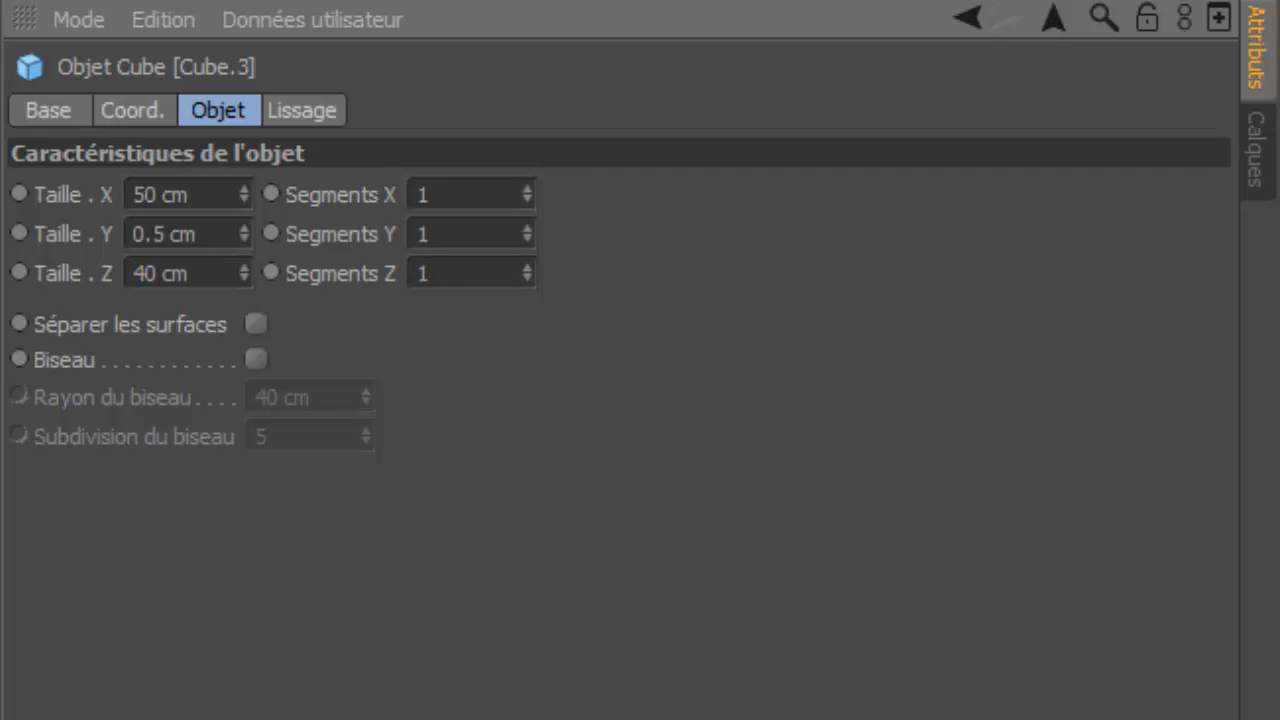
Step: Position the thin cube on the worktop at X -91 cm, Y 85 cm and Z 172 cm
left_click(129, 118)
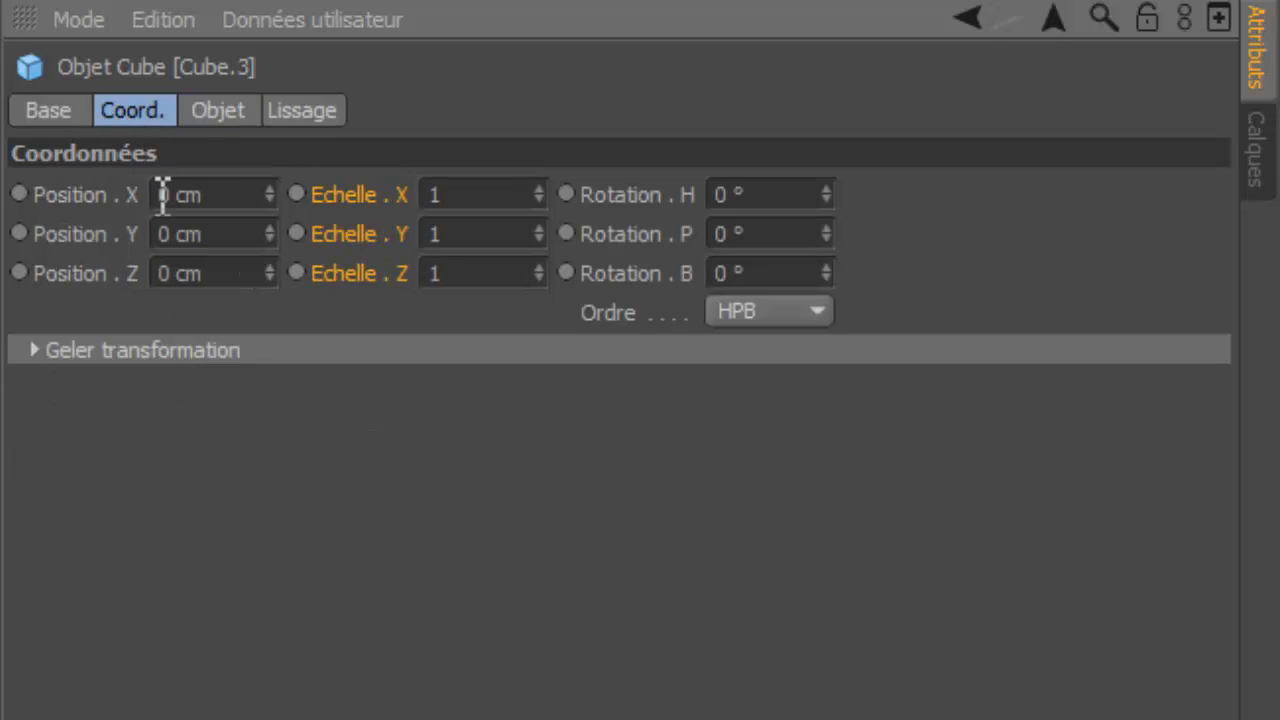
left_click(241, 204)
type("-91")
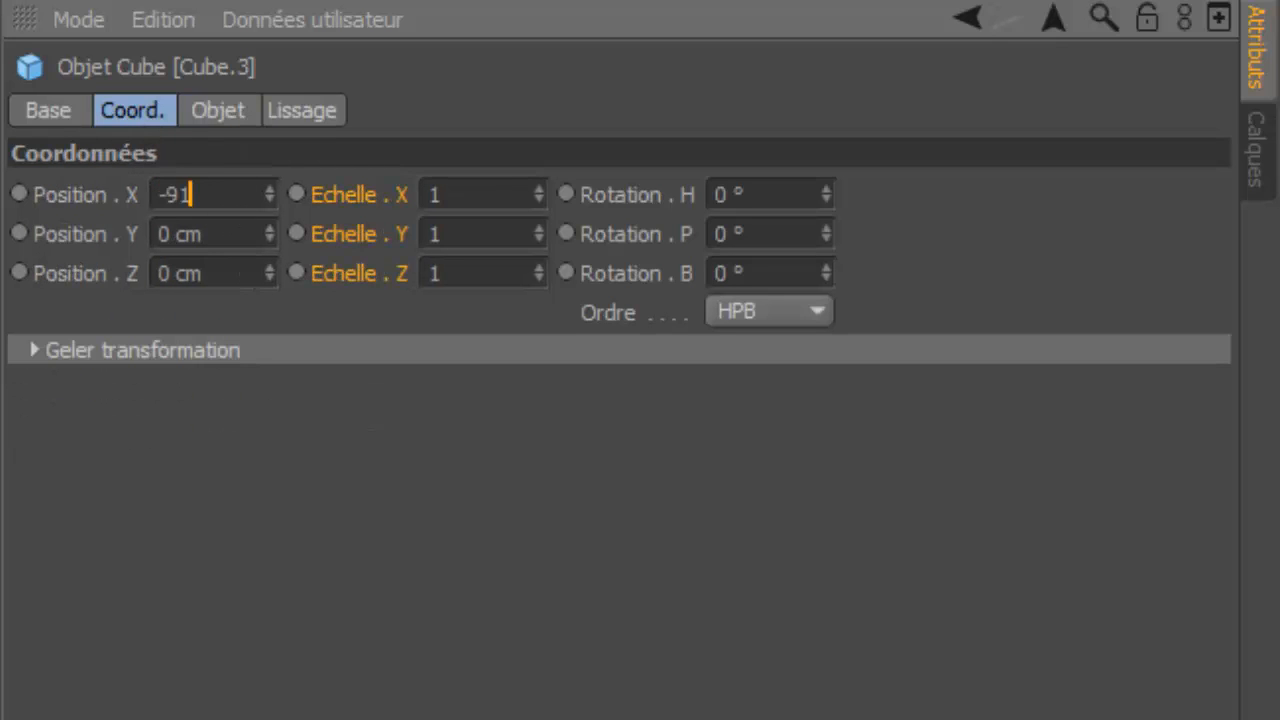
key("Tab")
type("85")
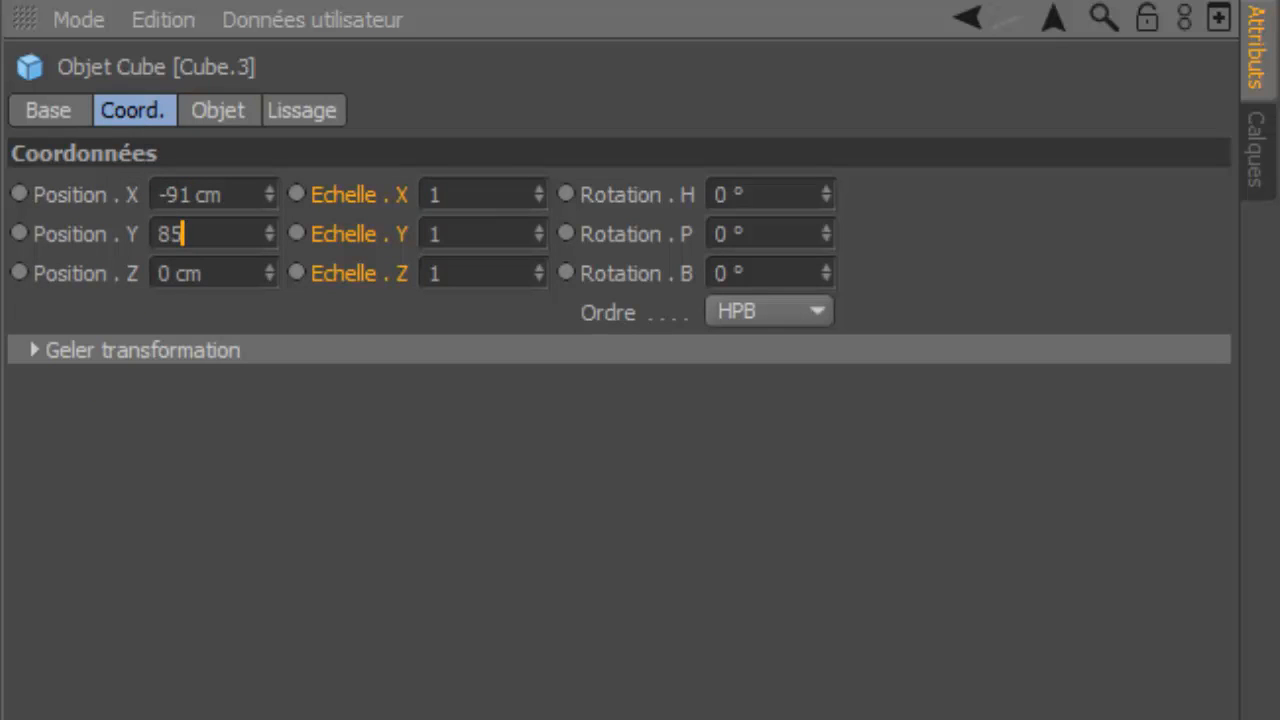
key("Tab")
type("172")
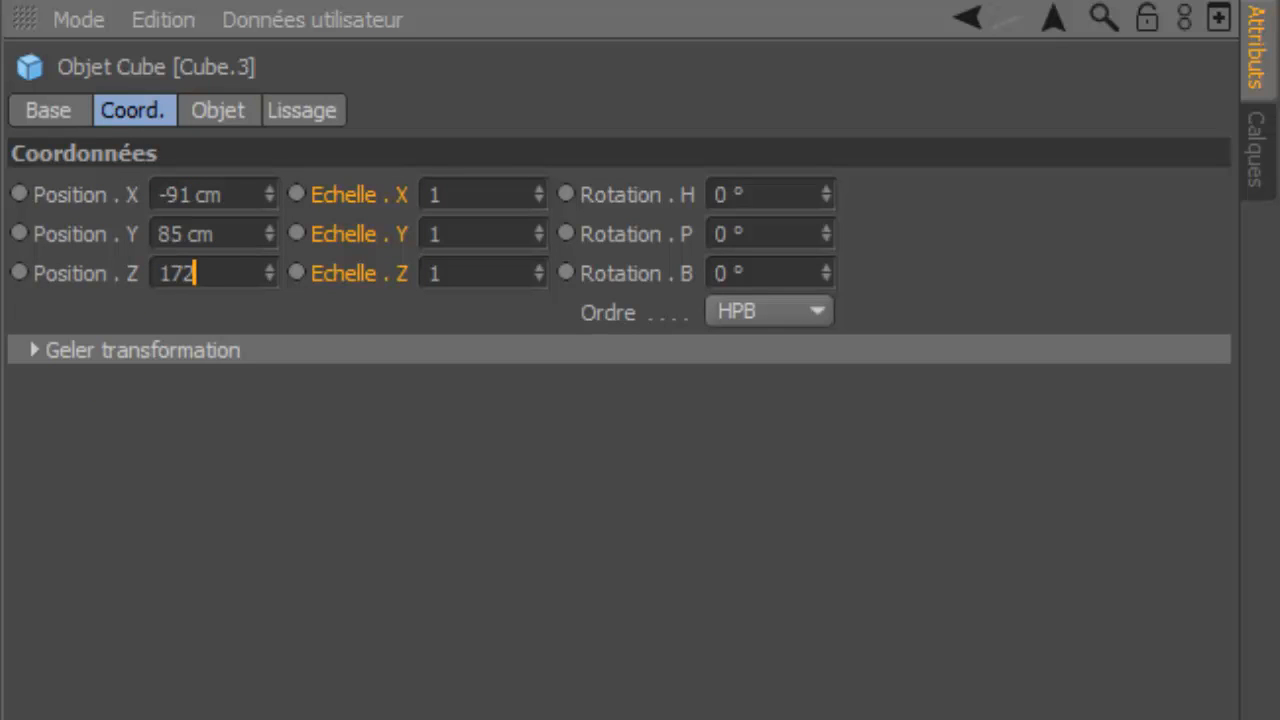
key("Return")
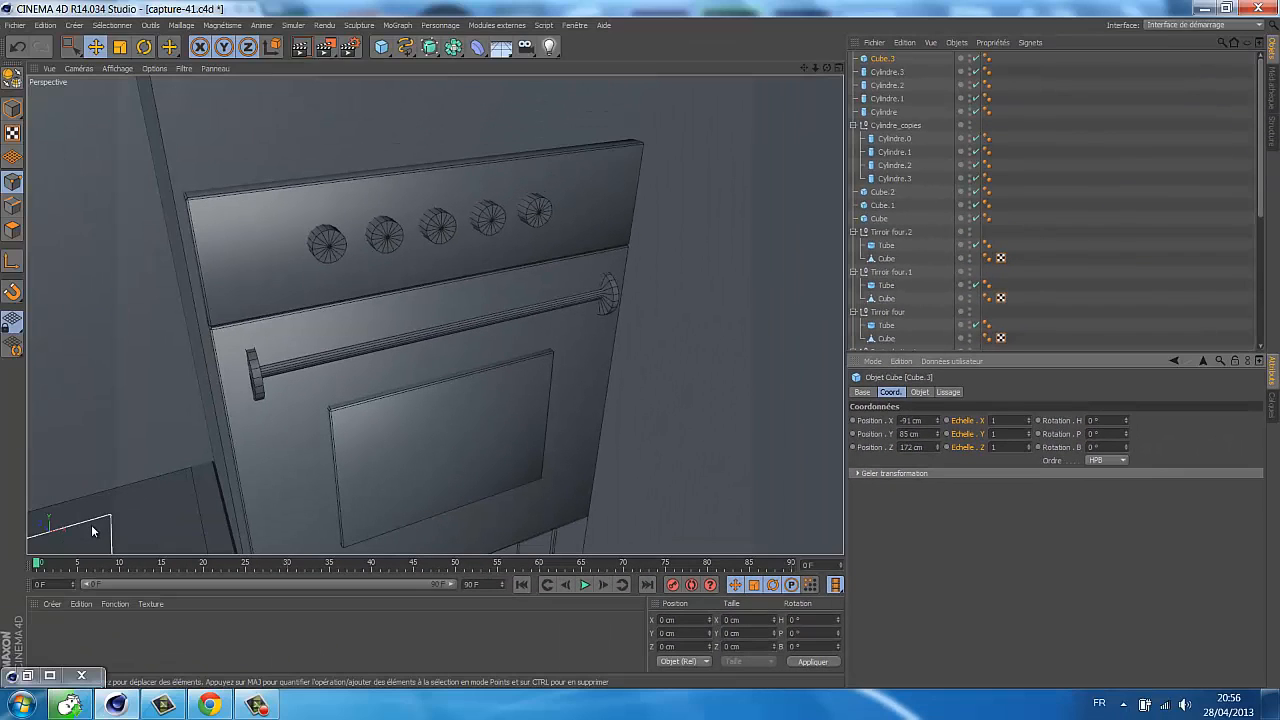
key("o")
scroll(222, 457, "down", 3)
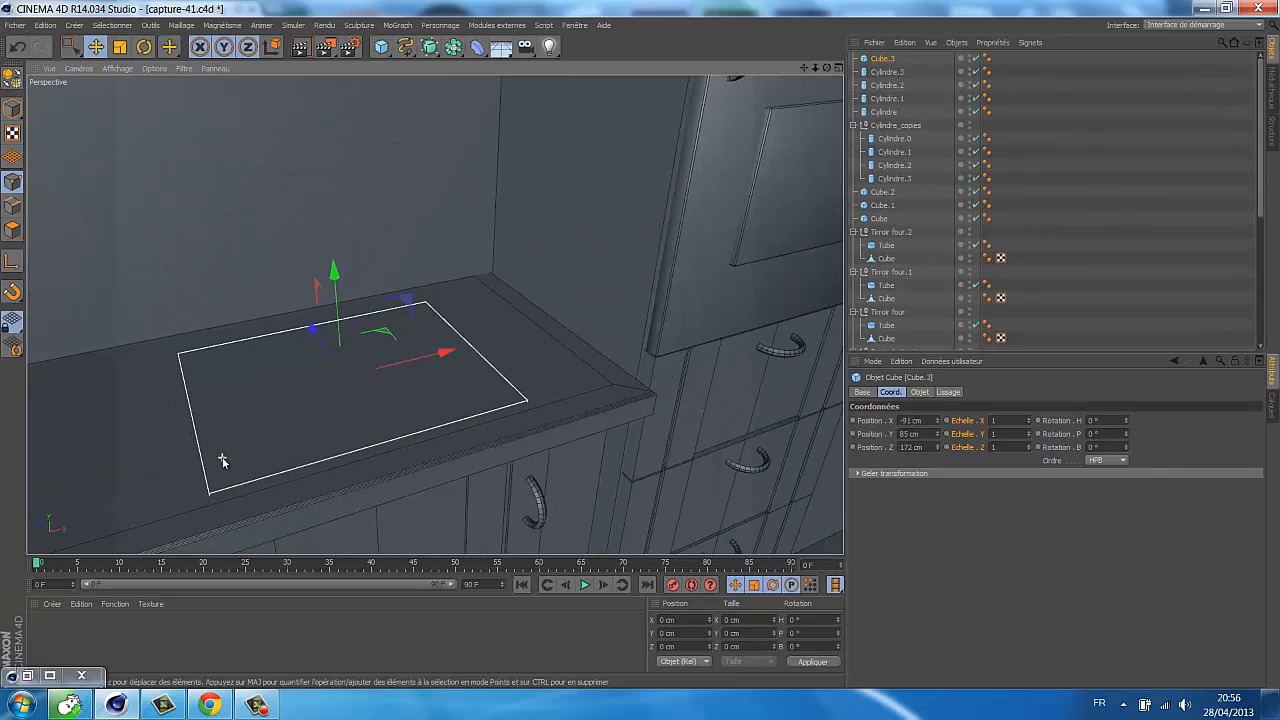
left_click_drag(412, 470, 474, 470, "alt")
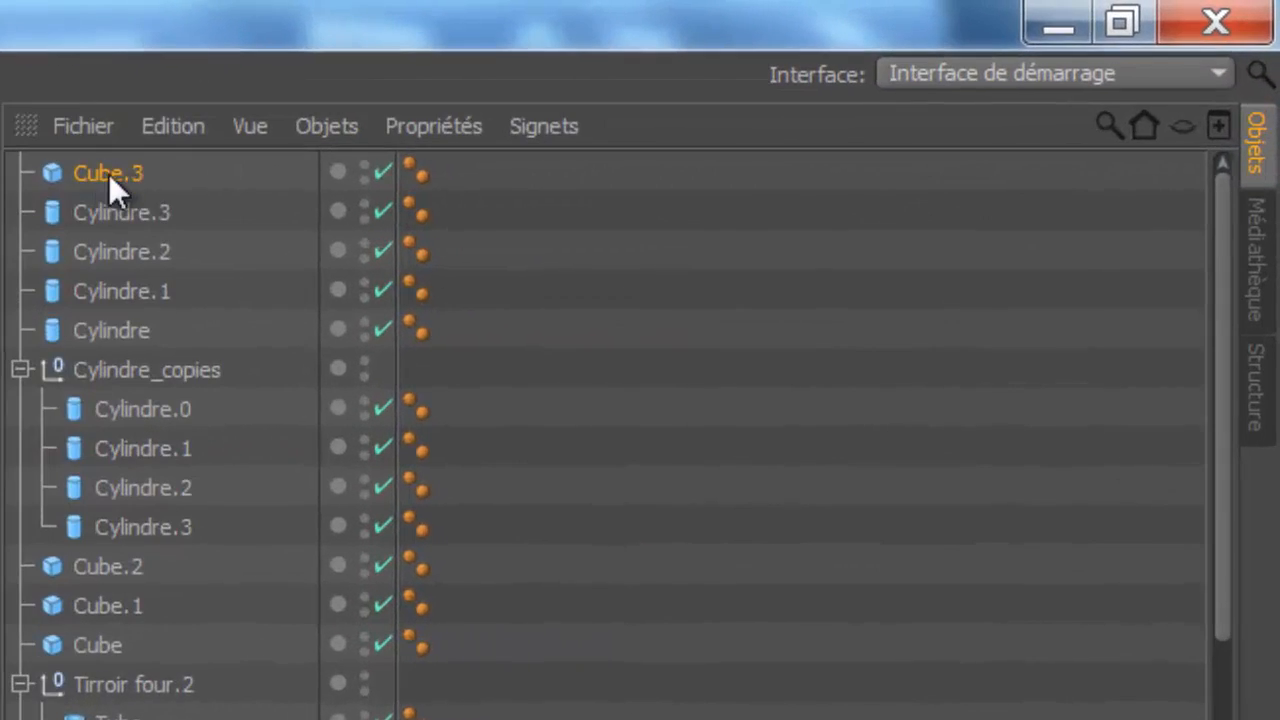
Step: Rename the Cube.3 object as "taque électrique"
double_click(108, 173)
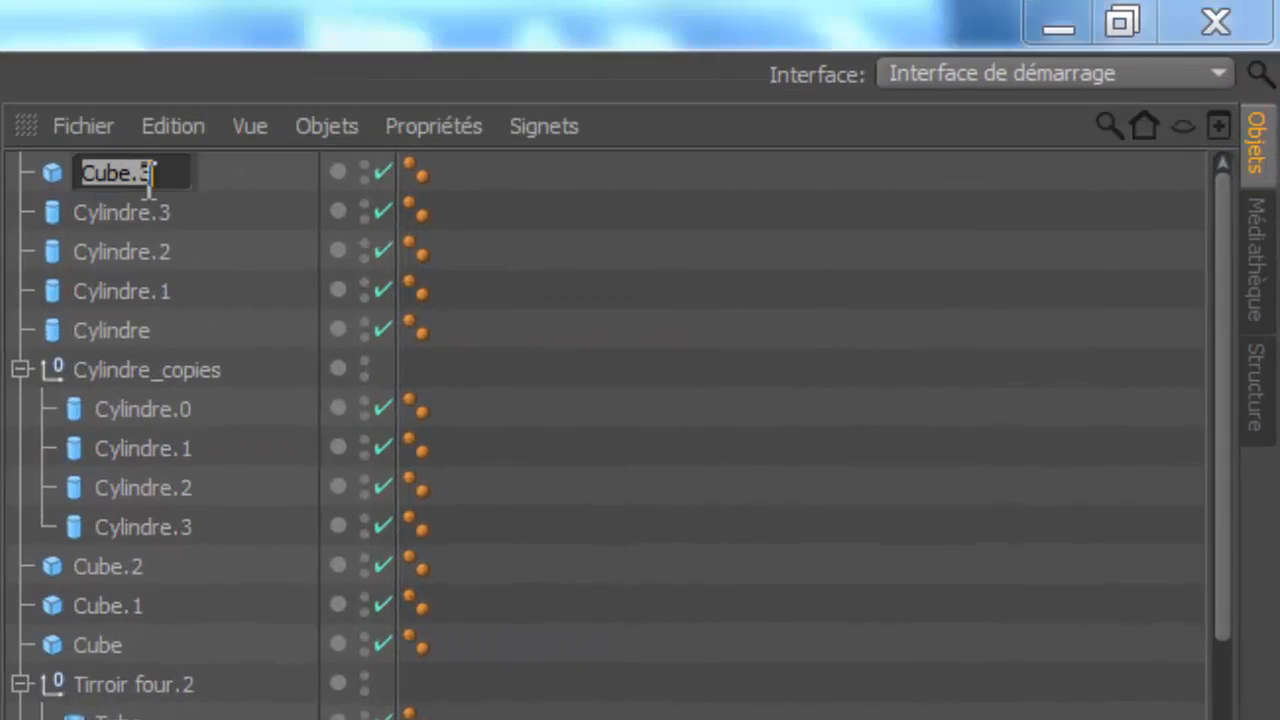
key("BackSpace")
type("taque de c")
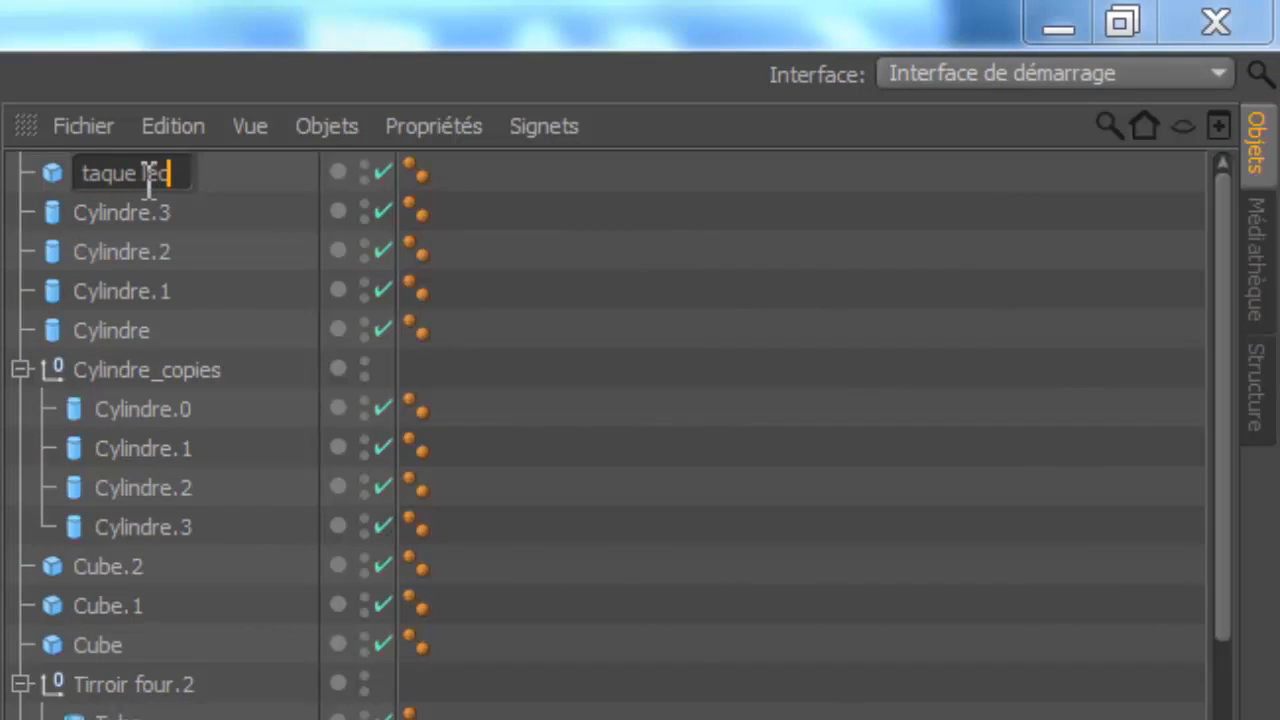
right_click(146, 177)
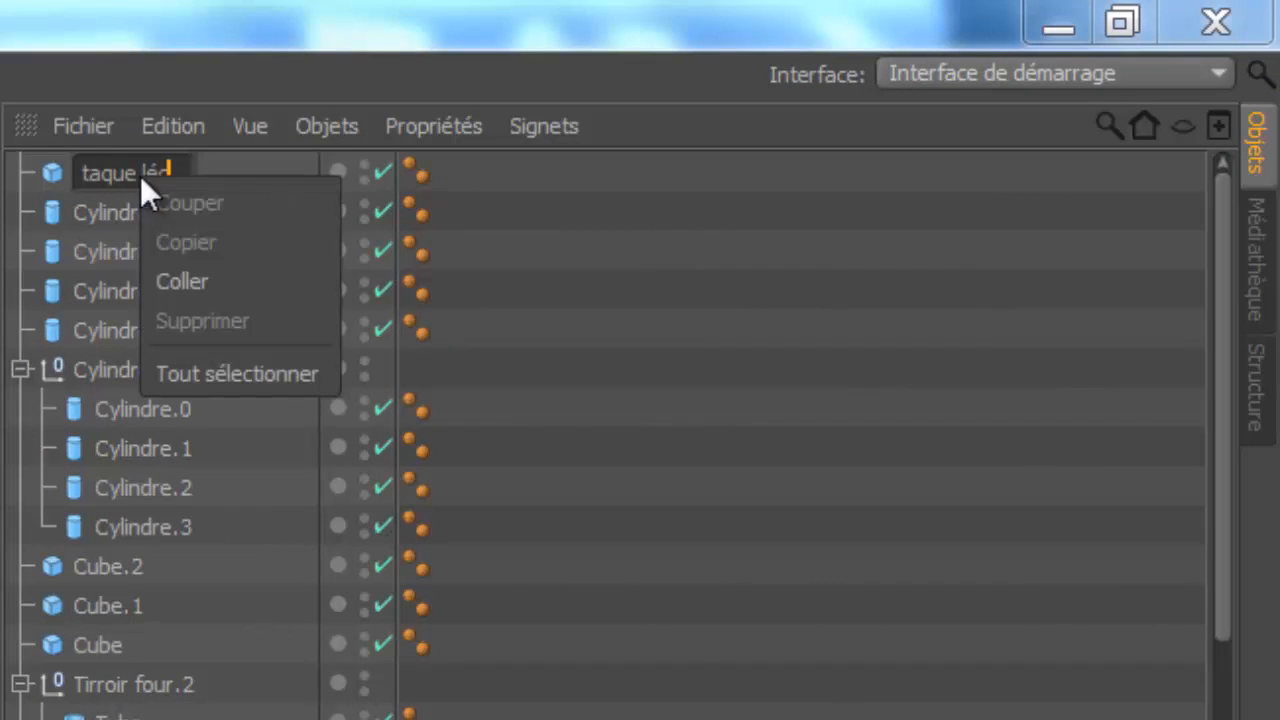
key("Escape")
key("BackSpace")
key("BackSpace")
key("BackSpace")
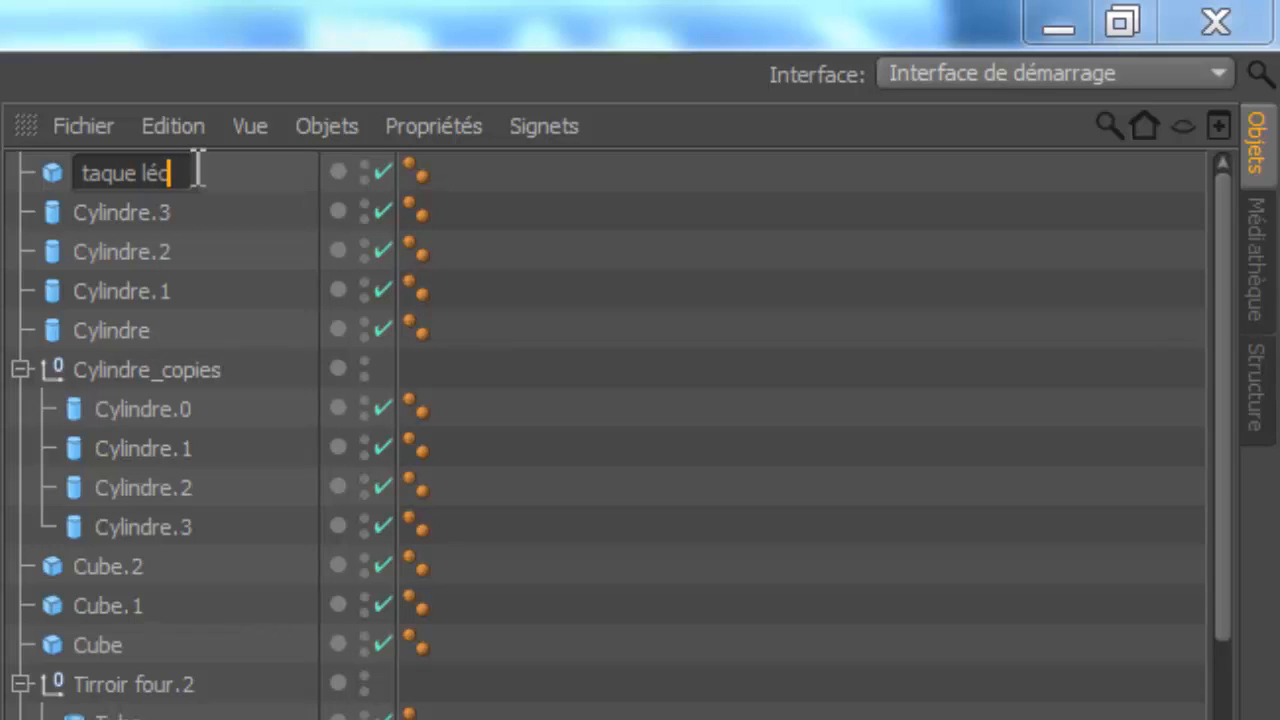
type("électrique")
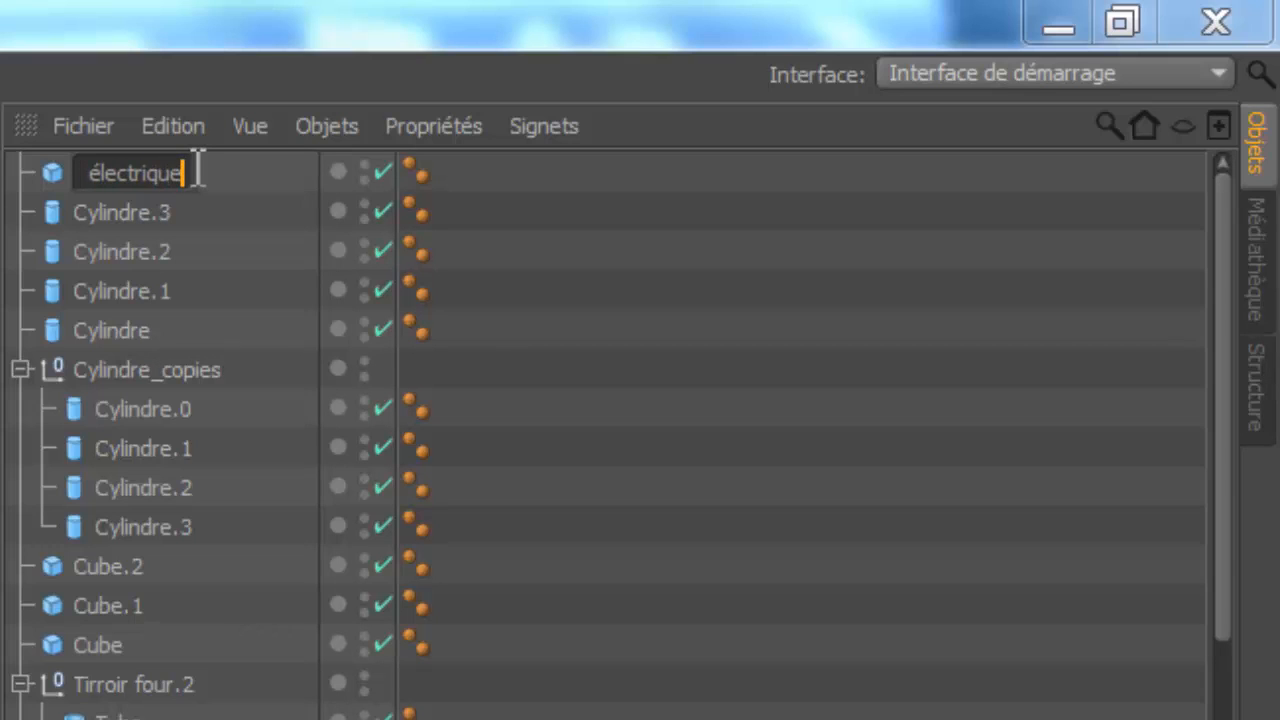
key("Return")
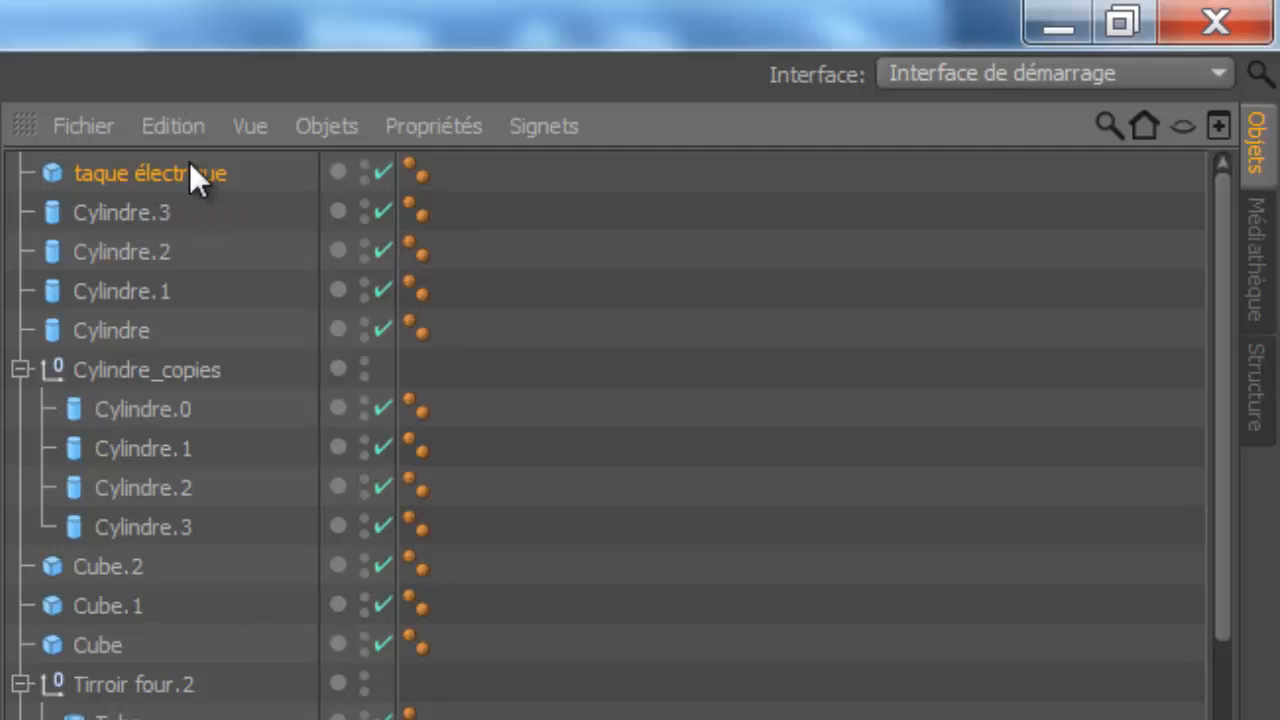
Step: Duplicate the taque électrique object and rename the copy as "poster"
key("ctrl+c")
key("ctrl+v")
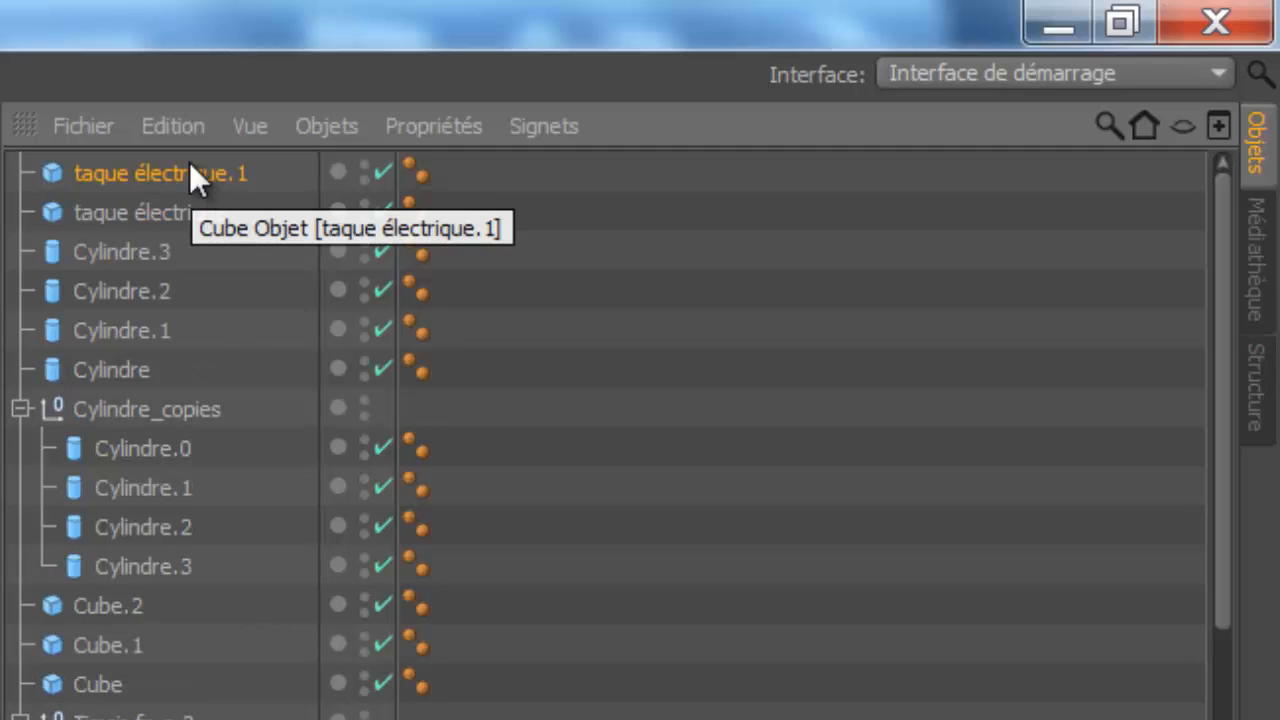
double_click(189, 165)
type("poster")
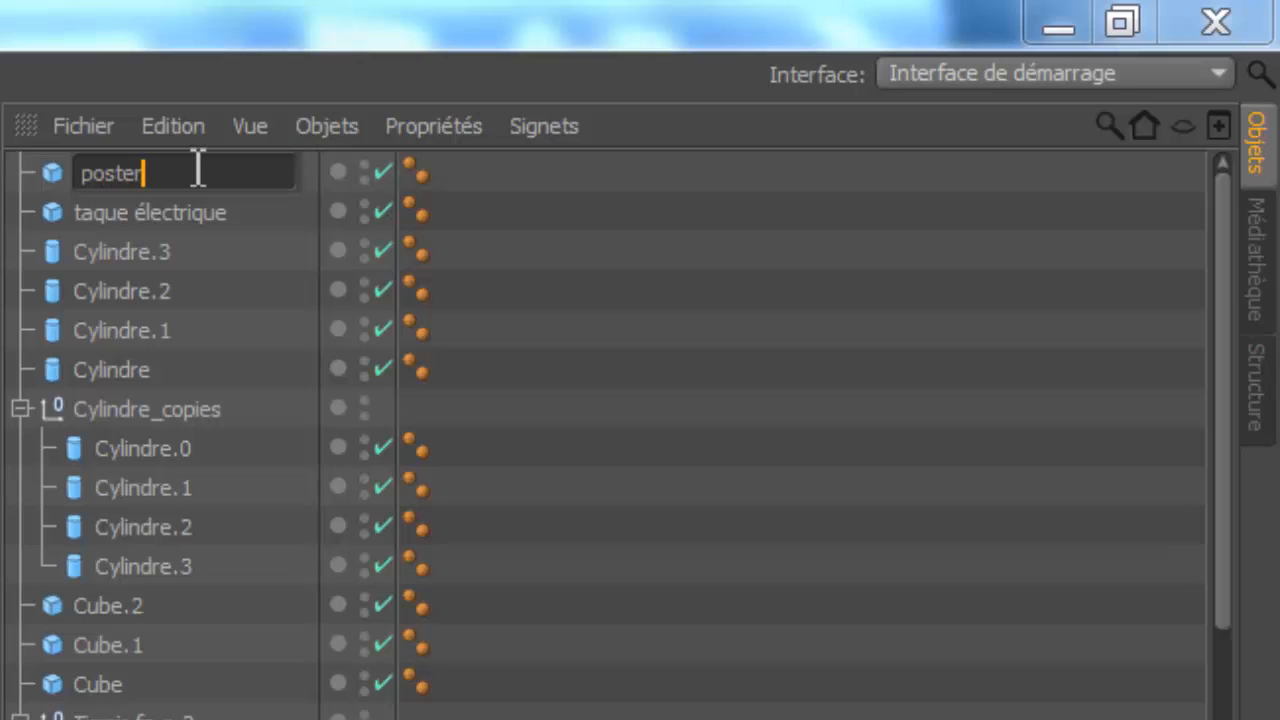
key("Return")
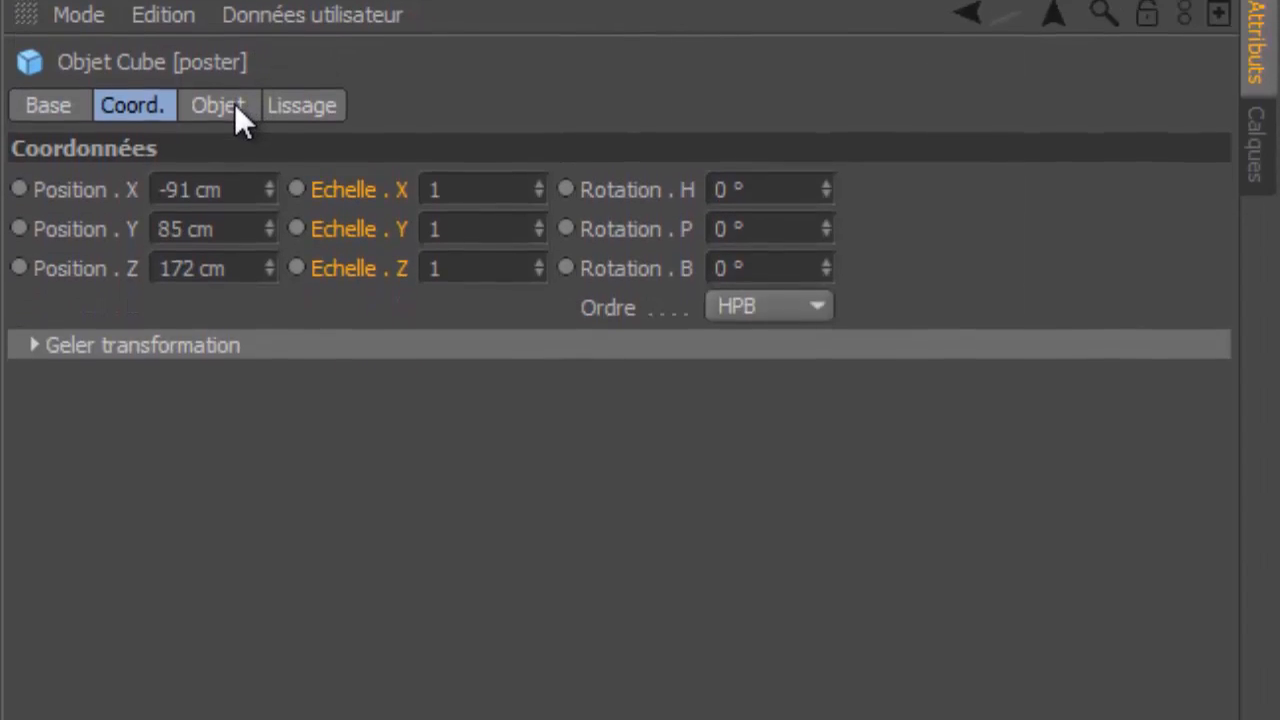
Step: Set the poster's size to 55 cm in X, 70 cm in Y and 0.5 cm in Z
left_click(228, 108)
left_click_drag(191, 191, 134, 190)
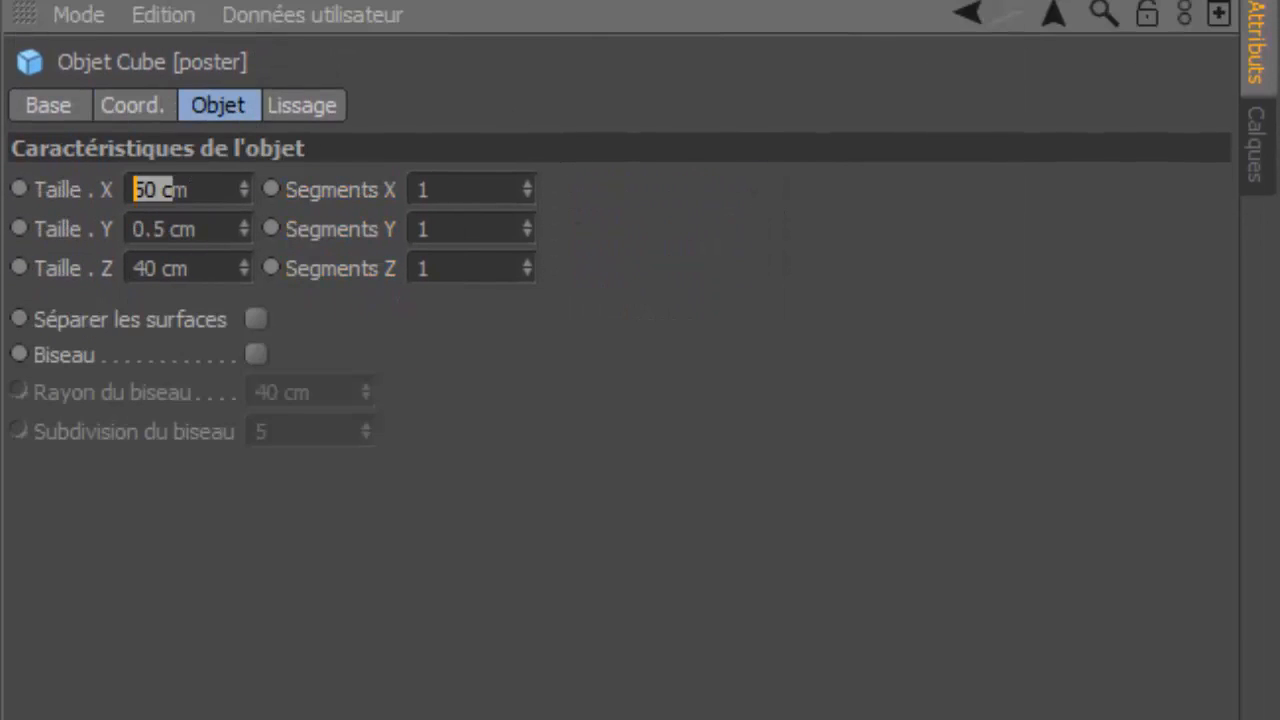
key("BackSpace")
key("Delete")
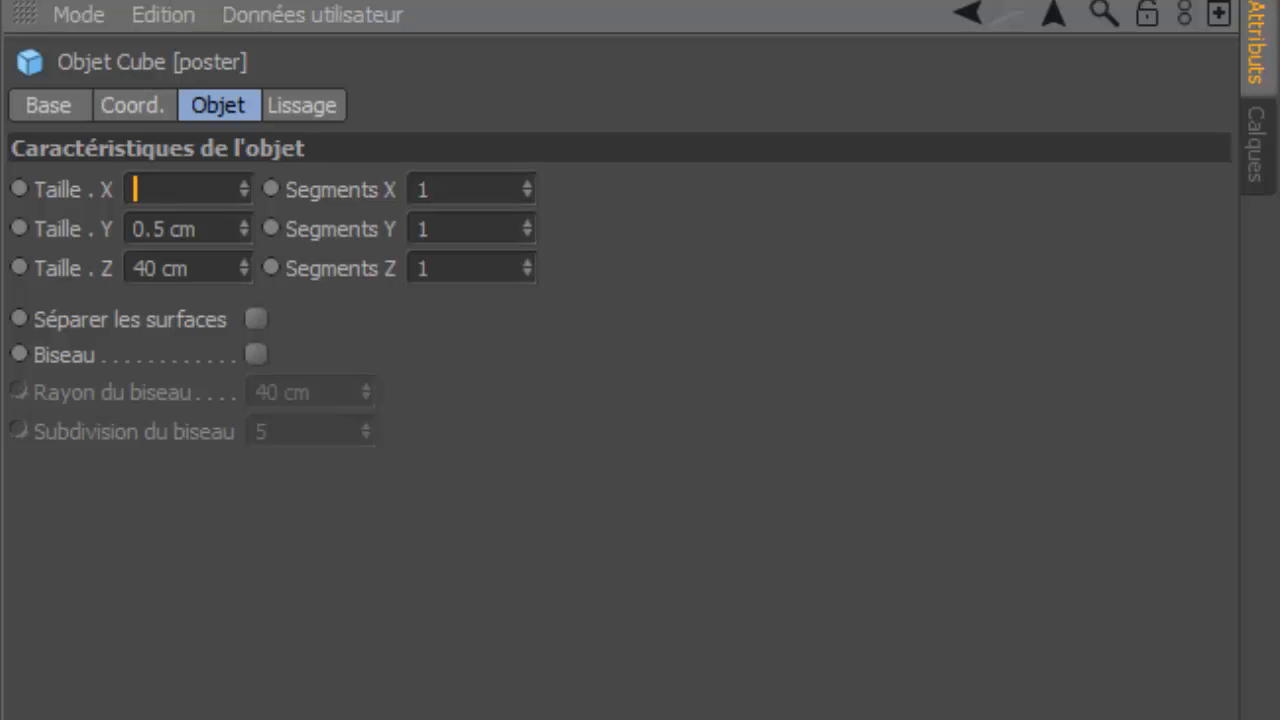
type("55")
key("Tab")
type("70")
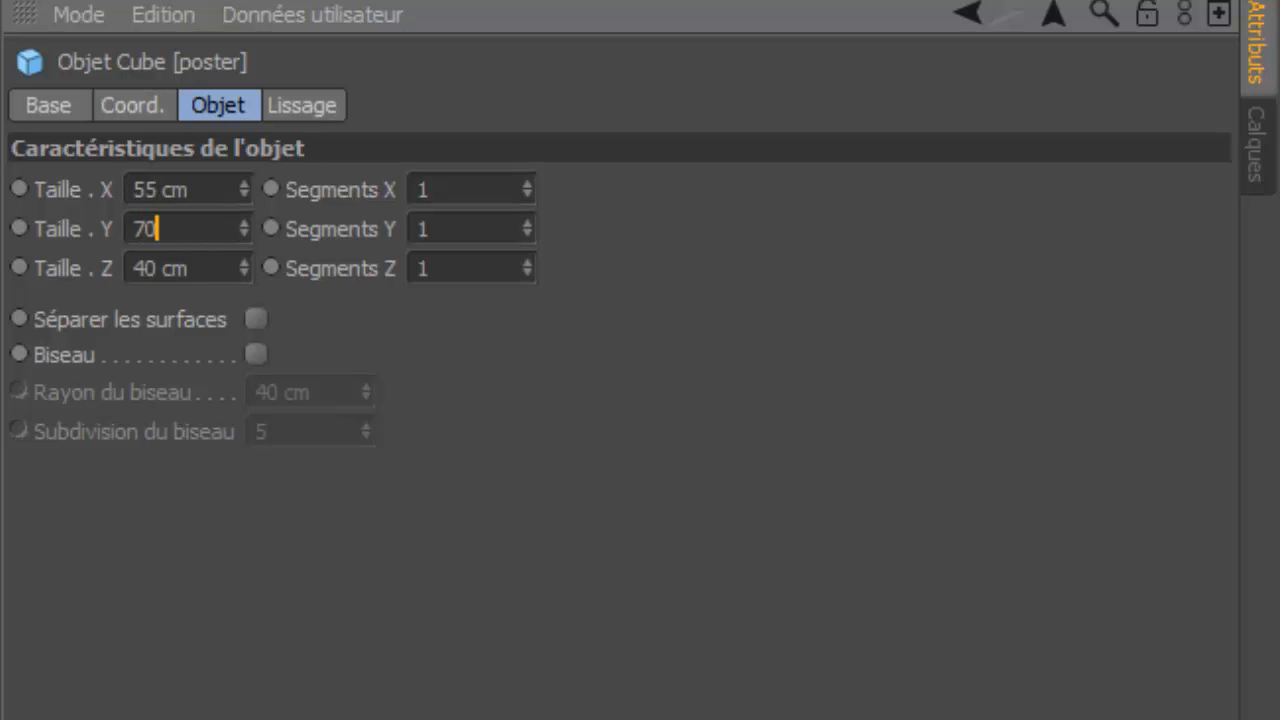
key("Tab")
type("0.5")
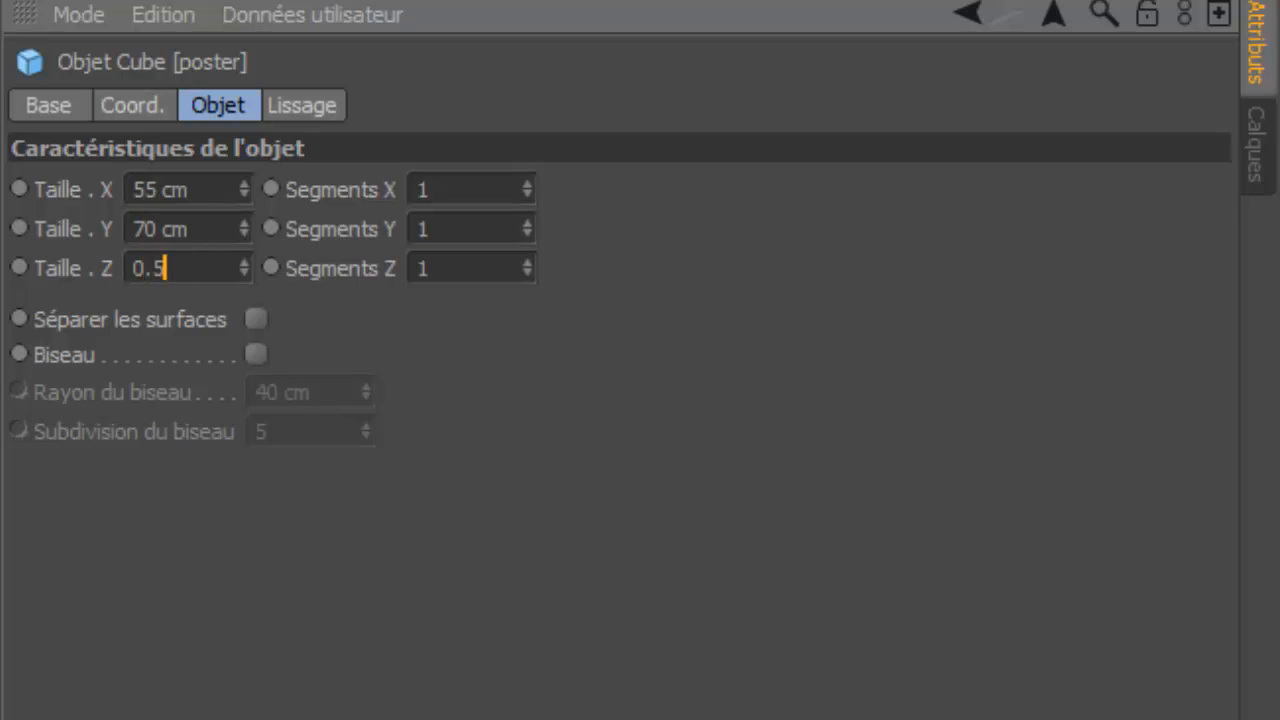
key("Tab")
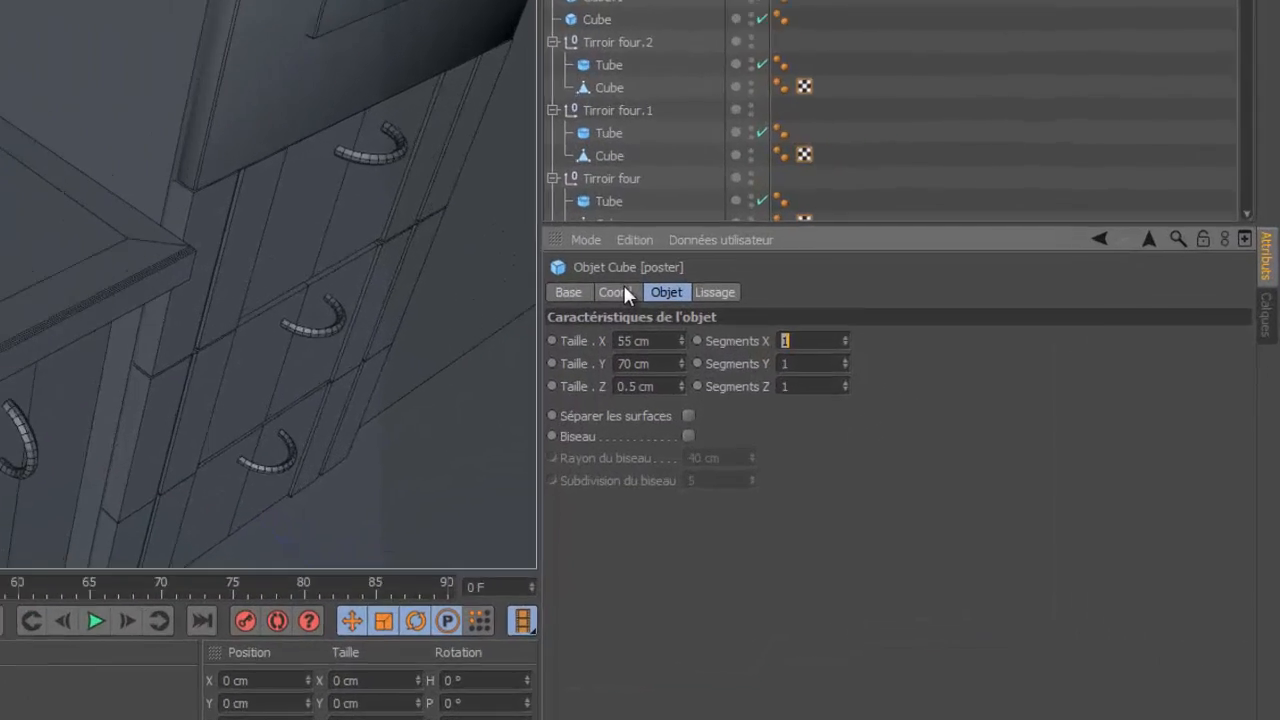
Step: Position the poster against the kitchen's back wall at X -115 cm, Y 185 cm and Z 200 cm
left_click(890, 392)
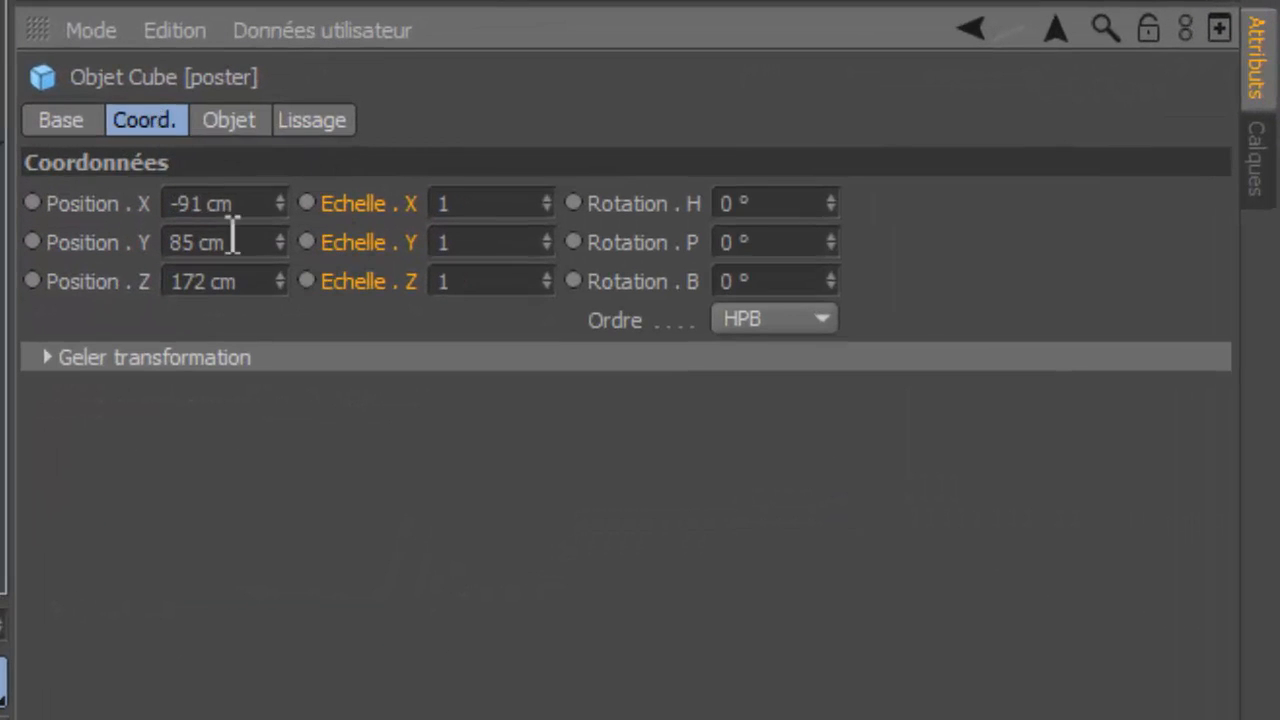
left_click(250, 205)
type("-115")
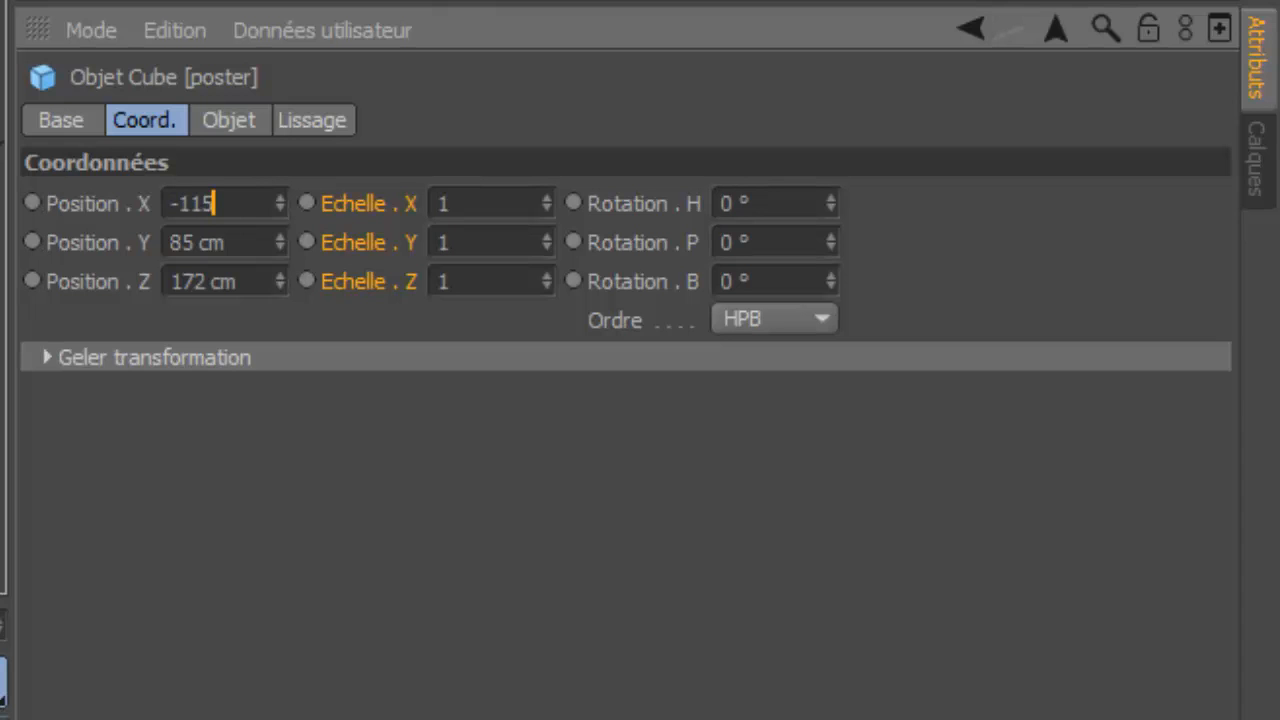
key("Tab")
type("185")
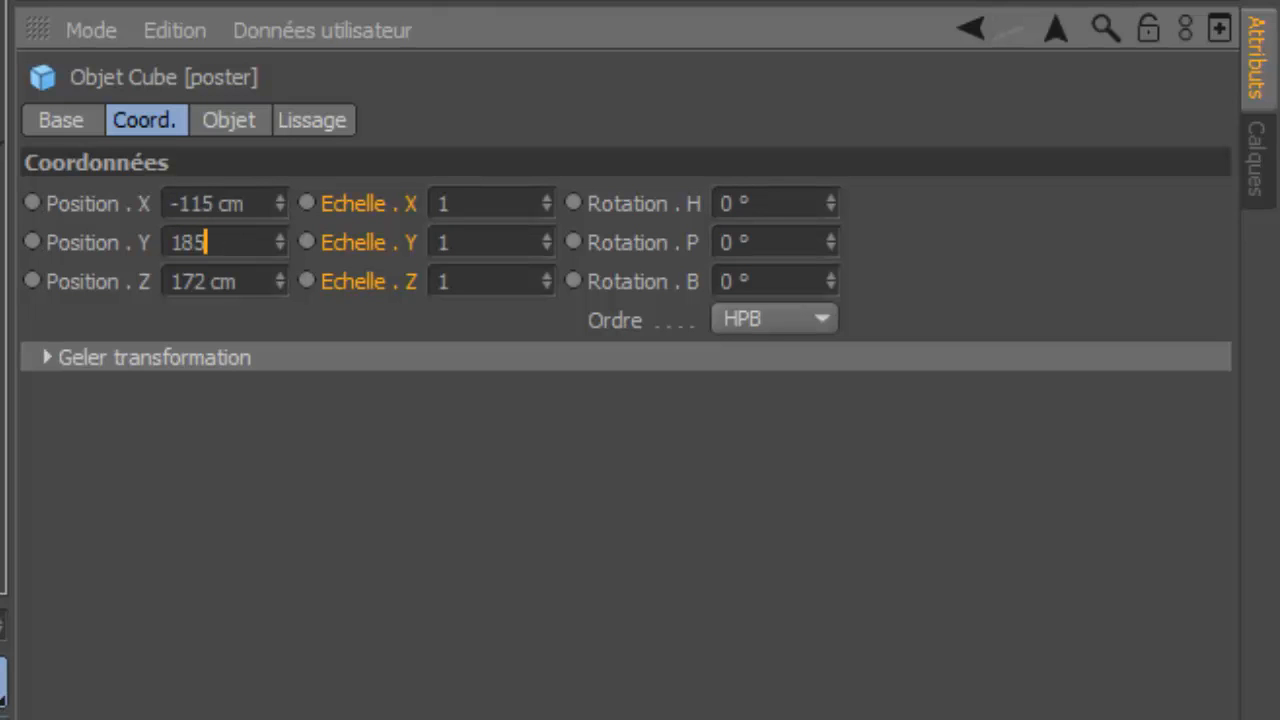
key("Tab")
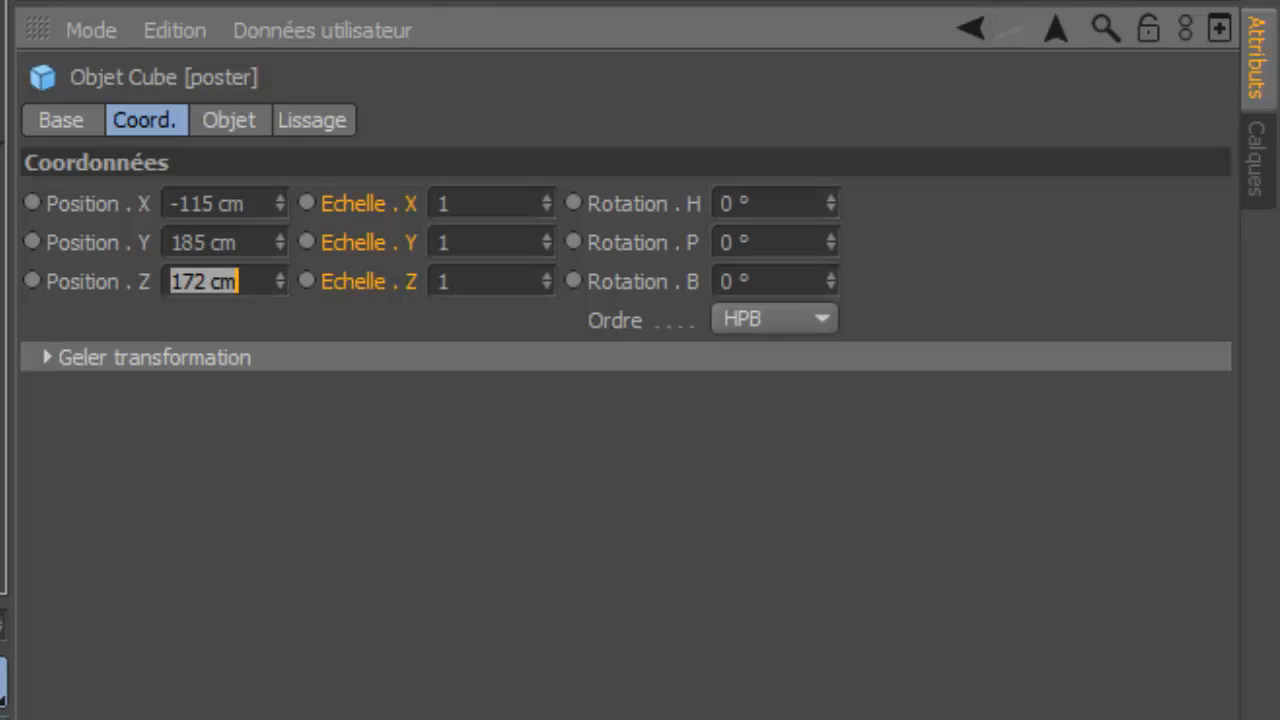
type("200")
key("Tab")
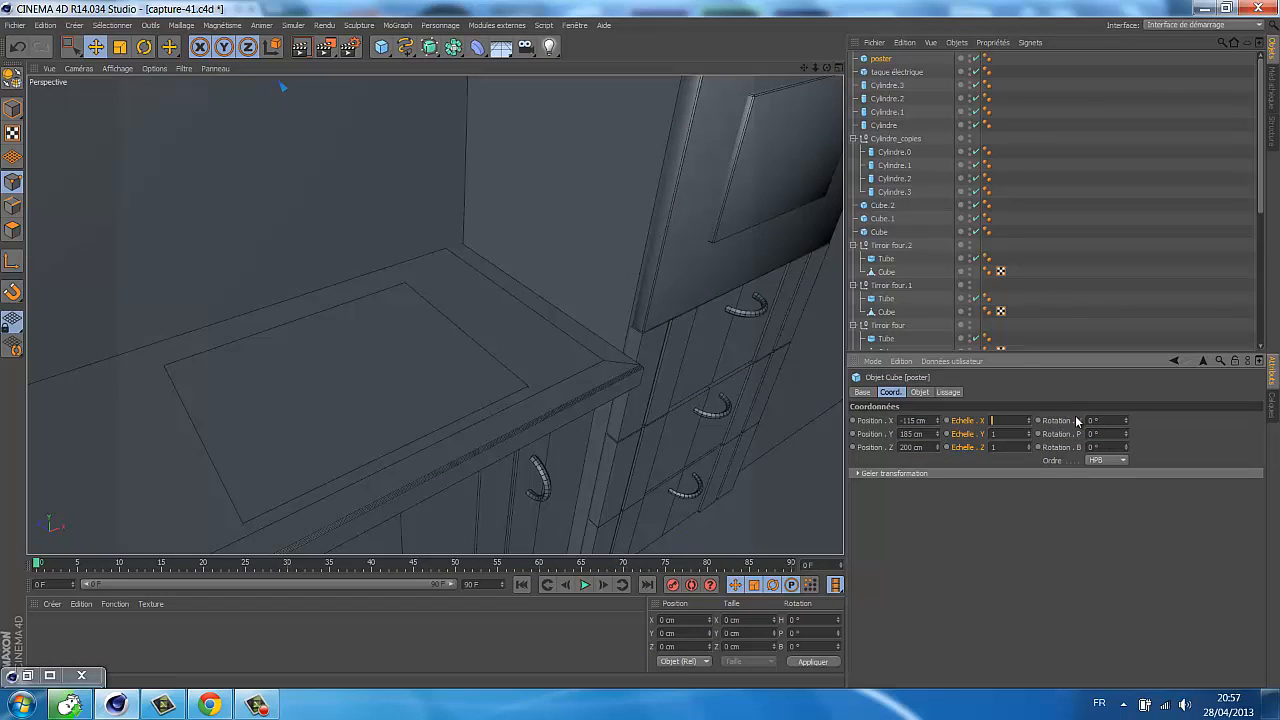
key("h")
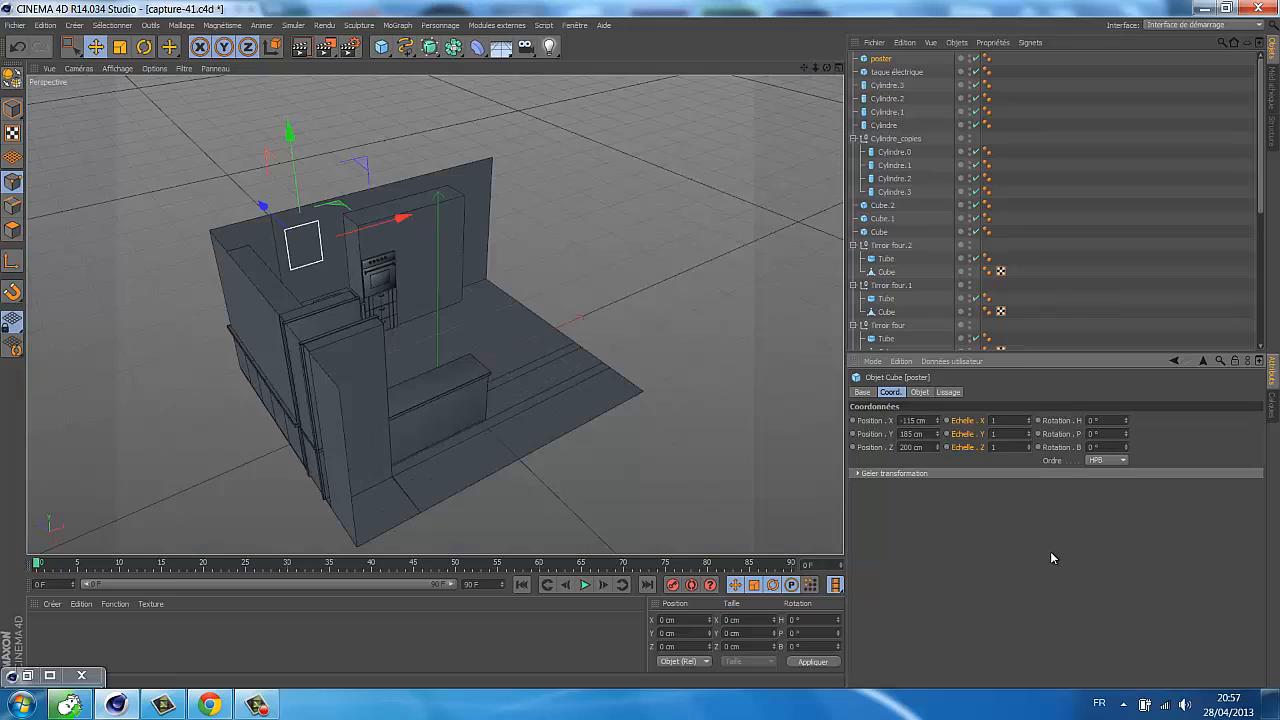
left_click_drag(650, 354, 463, 306, "alt")
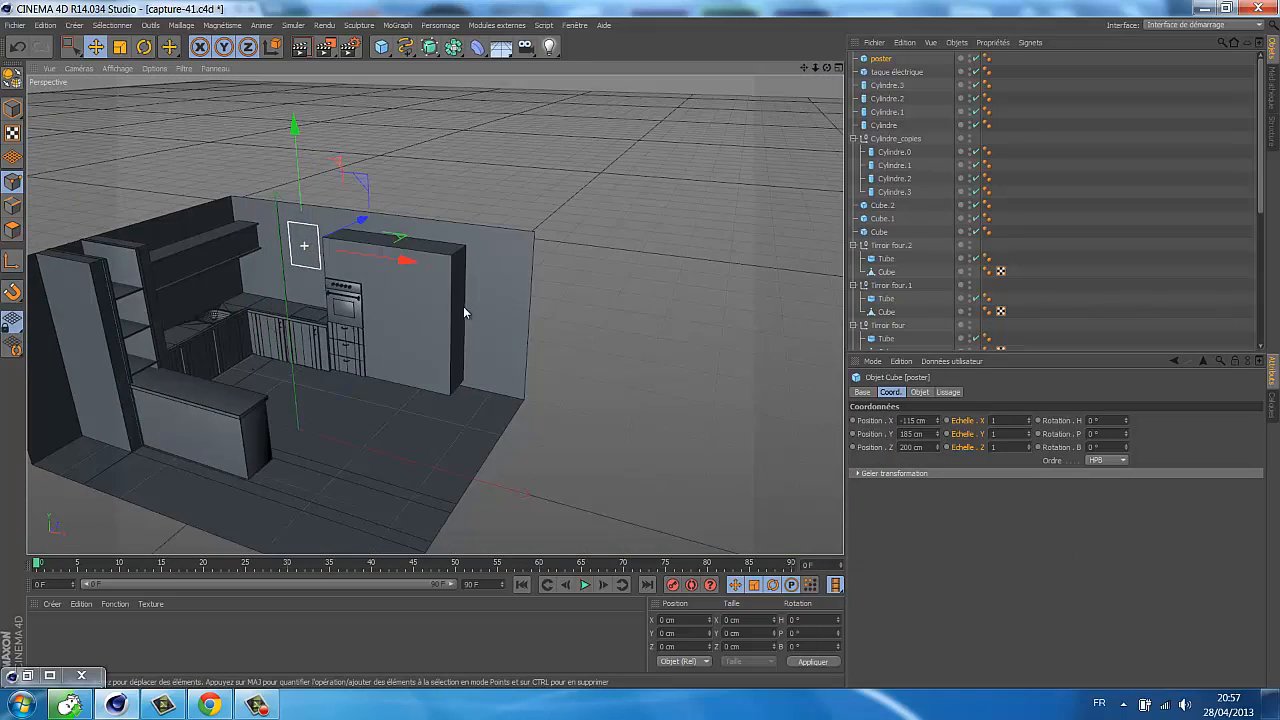
scroll(308, 264, "up", 3)
scroll(308, 264, "up", 5)
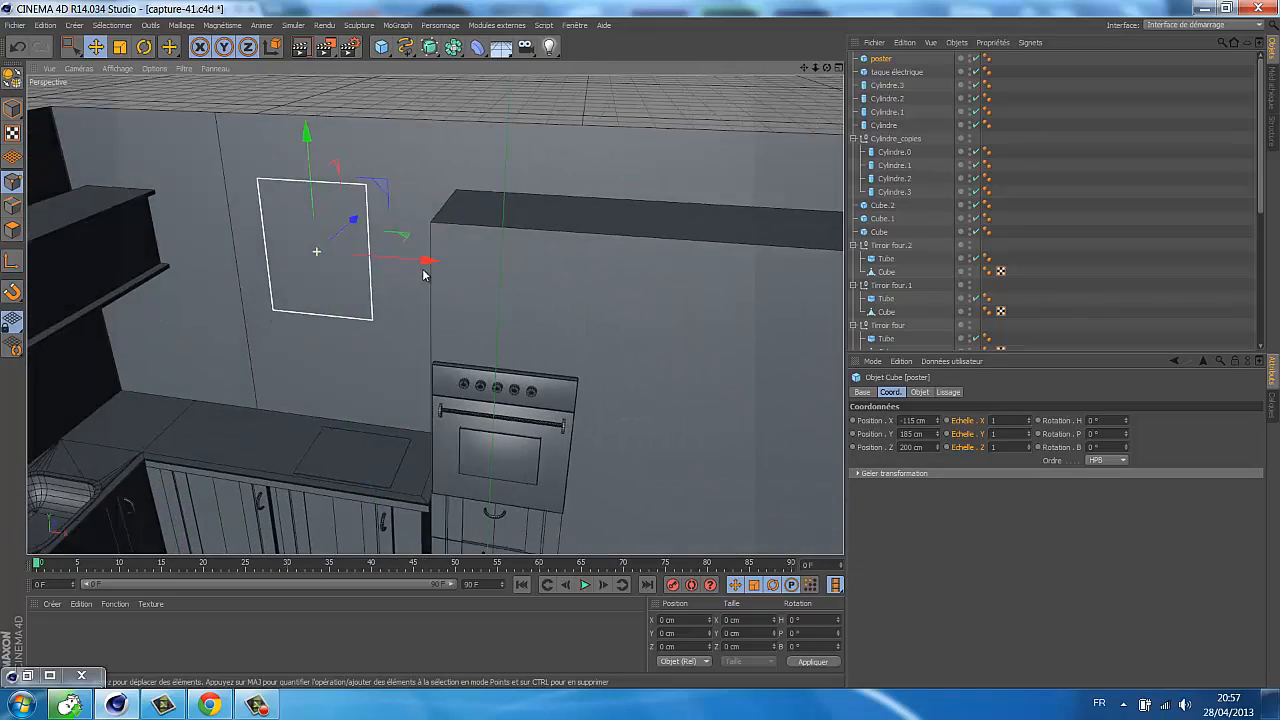
mouse_move(362, 242)
left_mouse_down("alt")
mouse_move(369, 221)
mouse_move(377, 234)
left_mouse_up("alt")
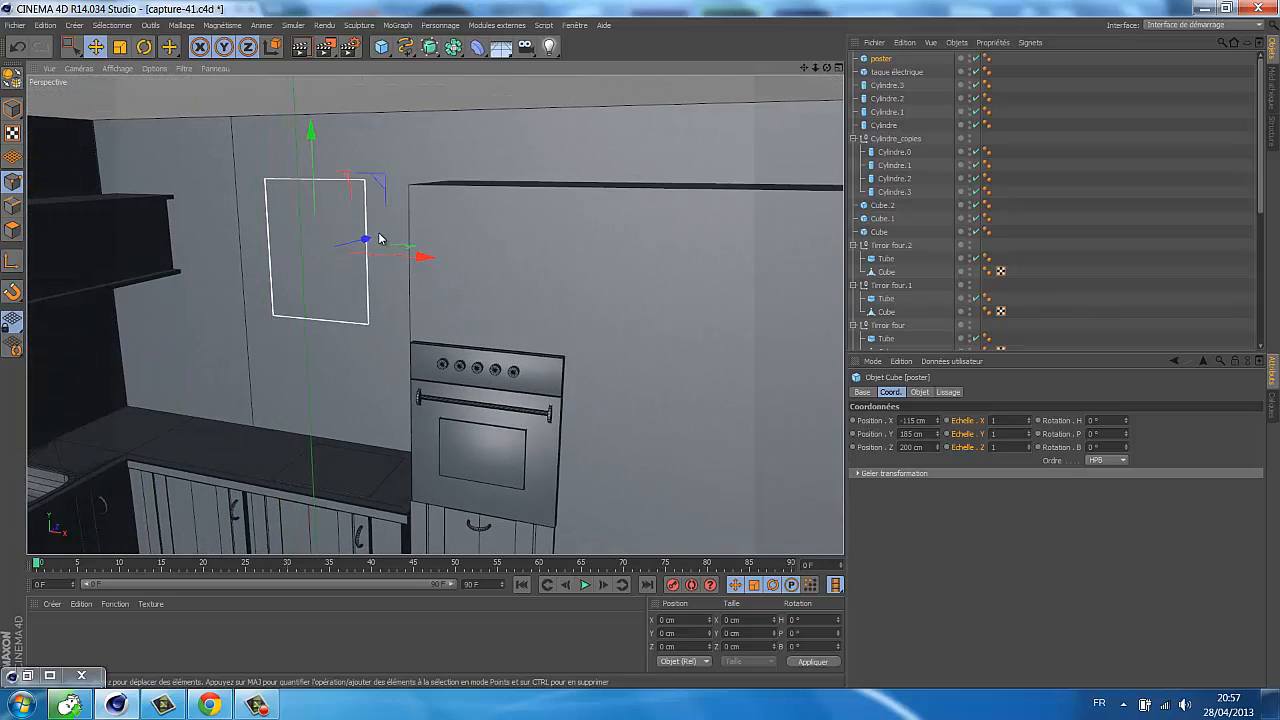
Step: Switch to Chrome and examine the Roman Holiday film poster and its "romance holiday" image search
left_click(209, 705)
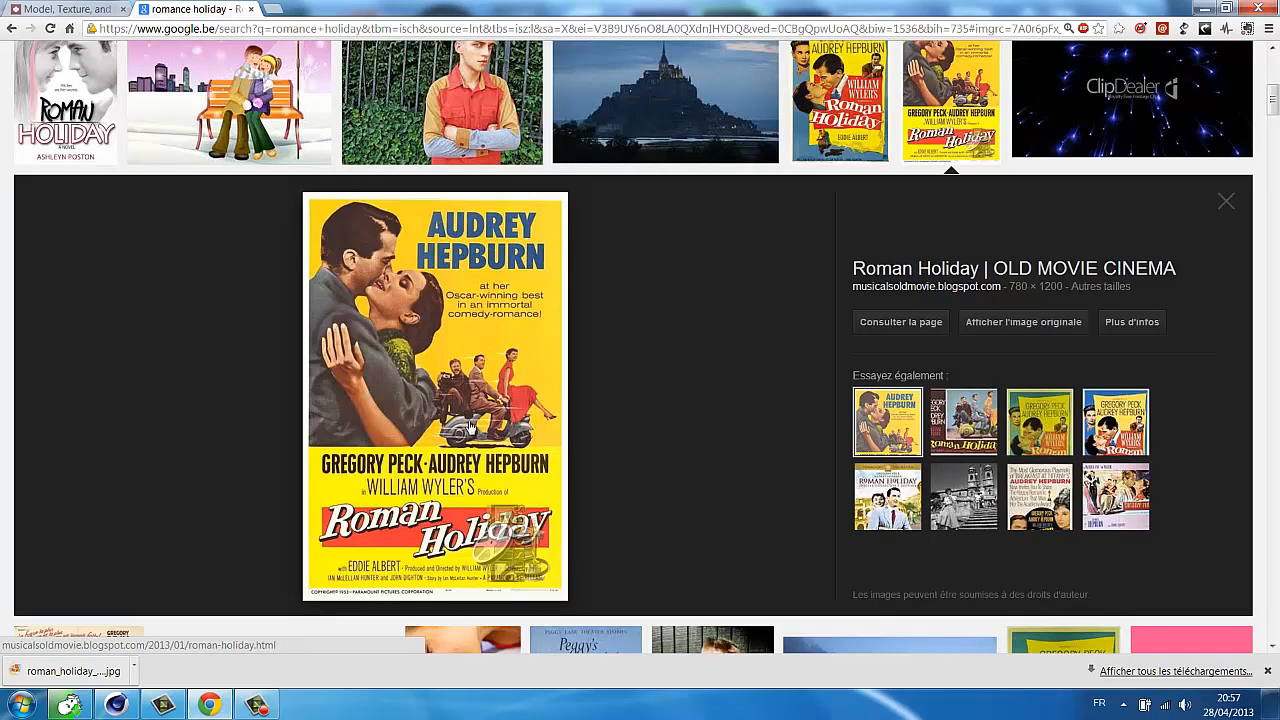
left_click_drag(1273, 102, 1273, 62)
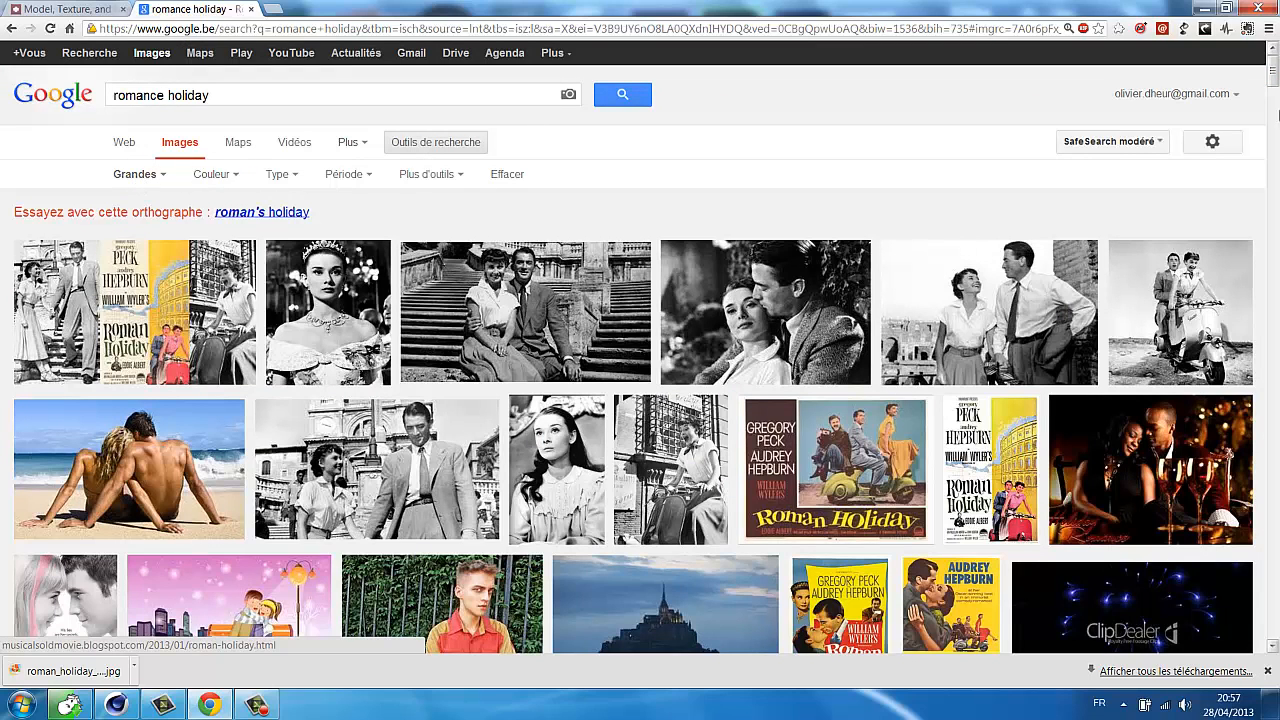
left_click_drag(1273, 84, 1275, 111)
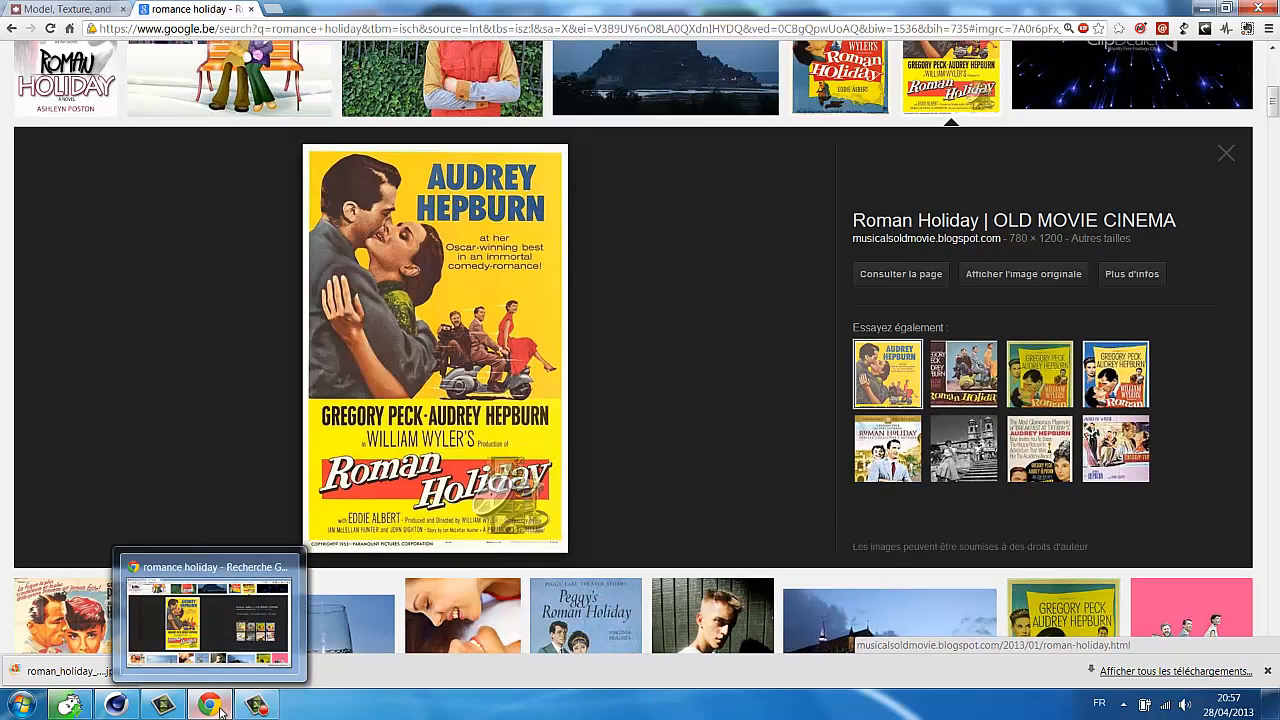
Step: Switch to Cinema 4D, create a new material and open it for editing
left_click(117, 706)
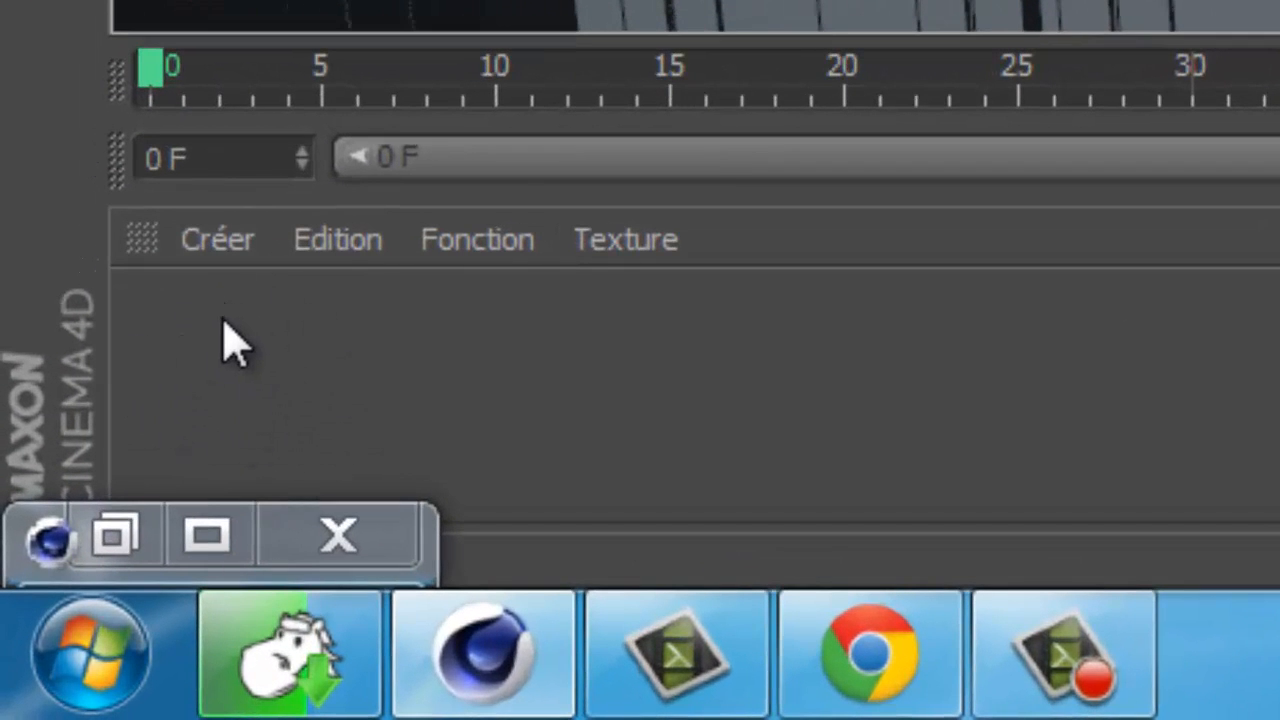
double_click(224, 410)
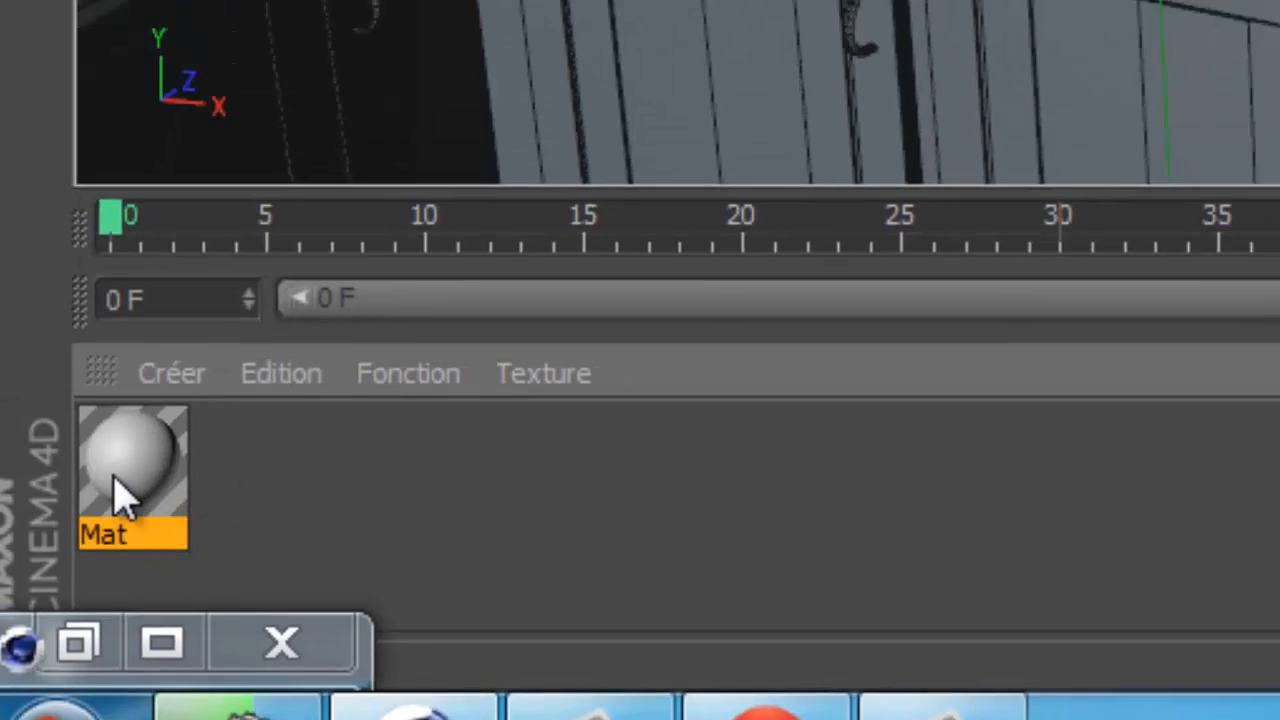
double_click(158, 368)
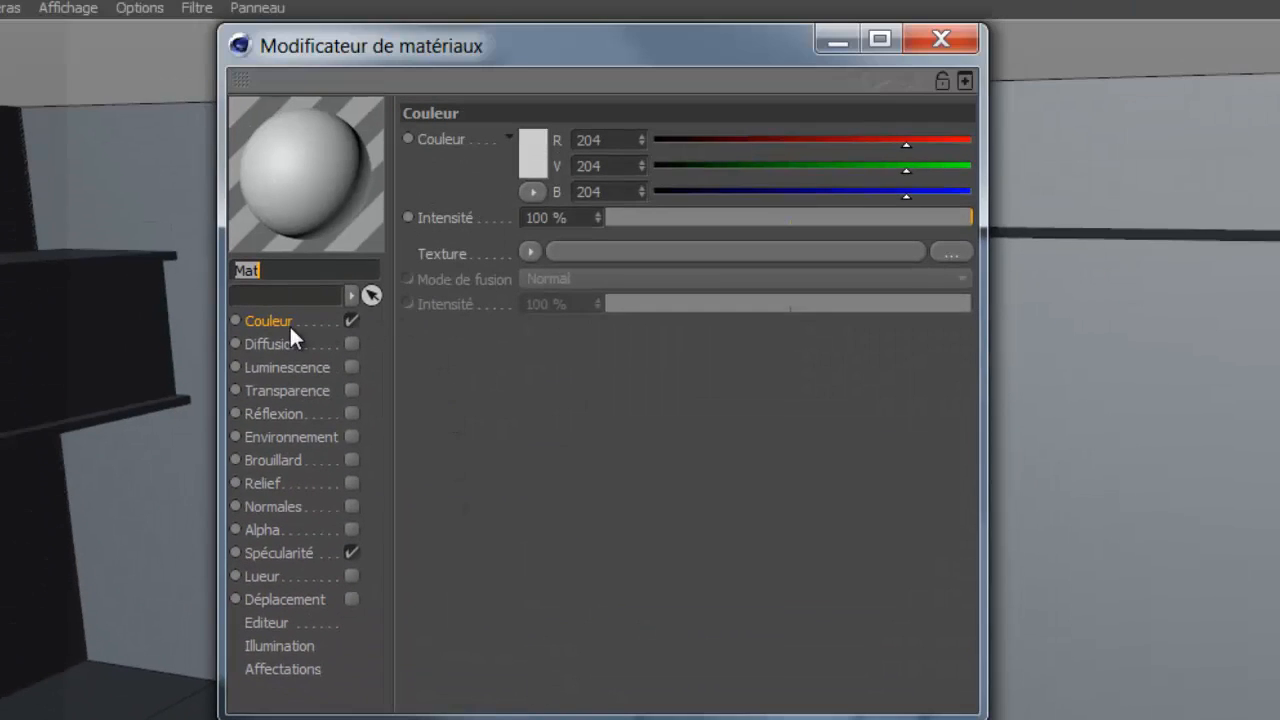
Step: Load roman_holiday_xlg from the desktop as the material's colour texture, copying the image to the project location, and close the material editor
left_click(283, 321)
left_click(958, 254)
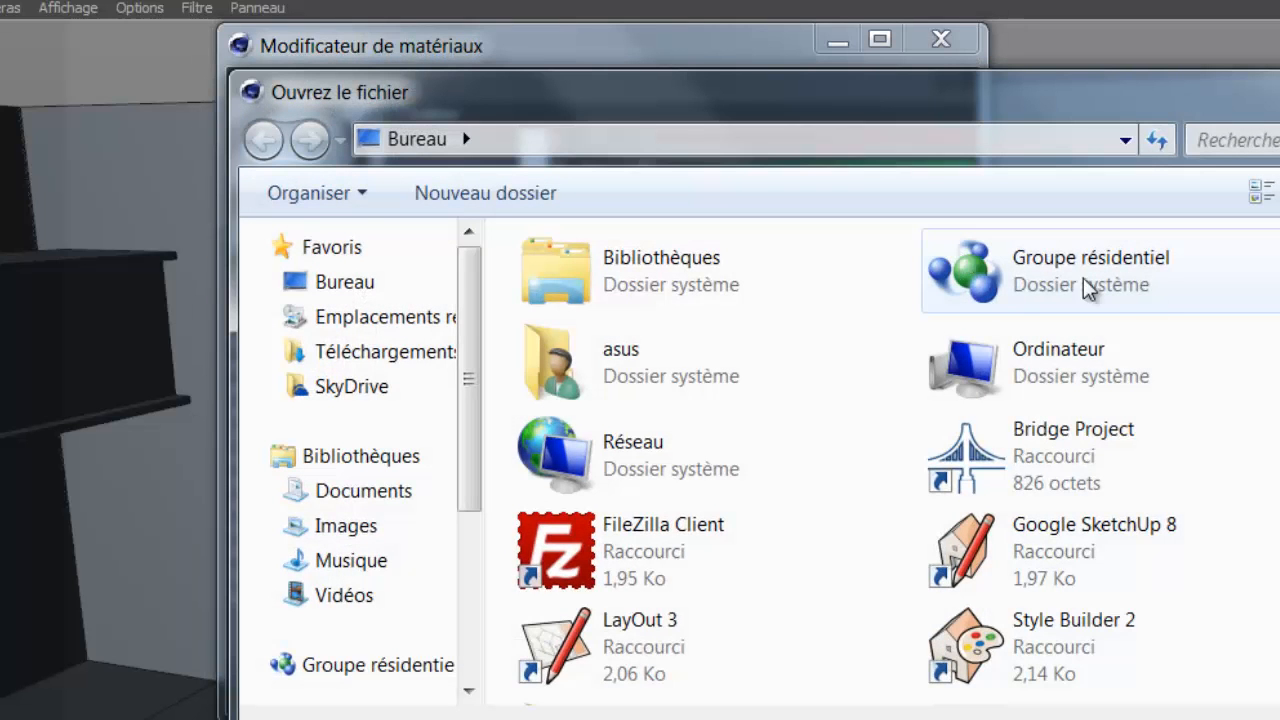
scroll(860, 460, "down", 4)
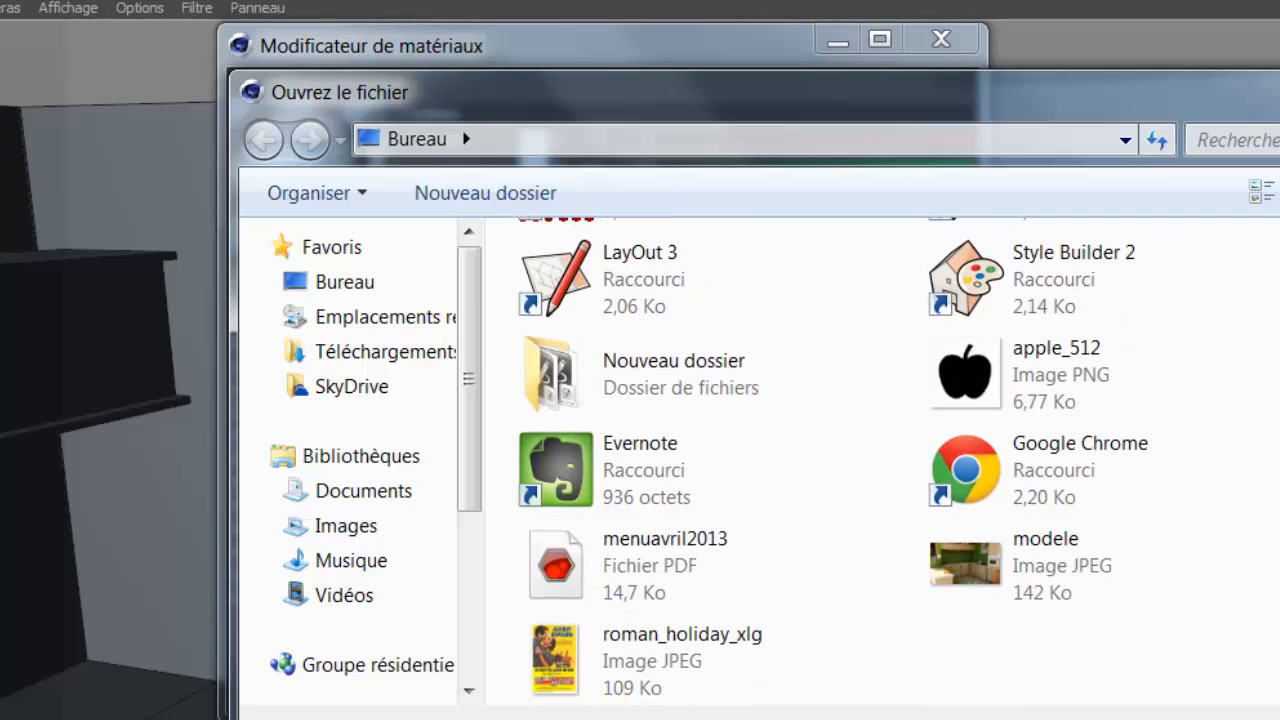
left_click(588, 662)
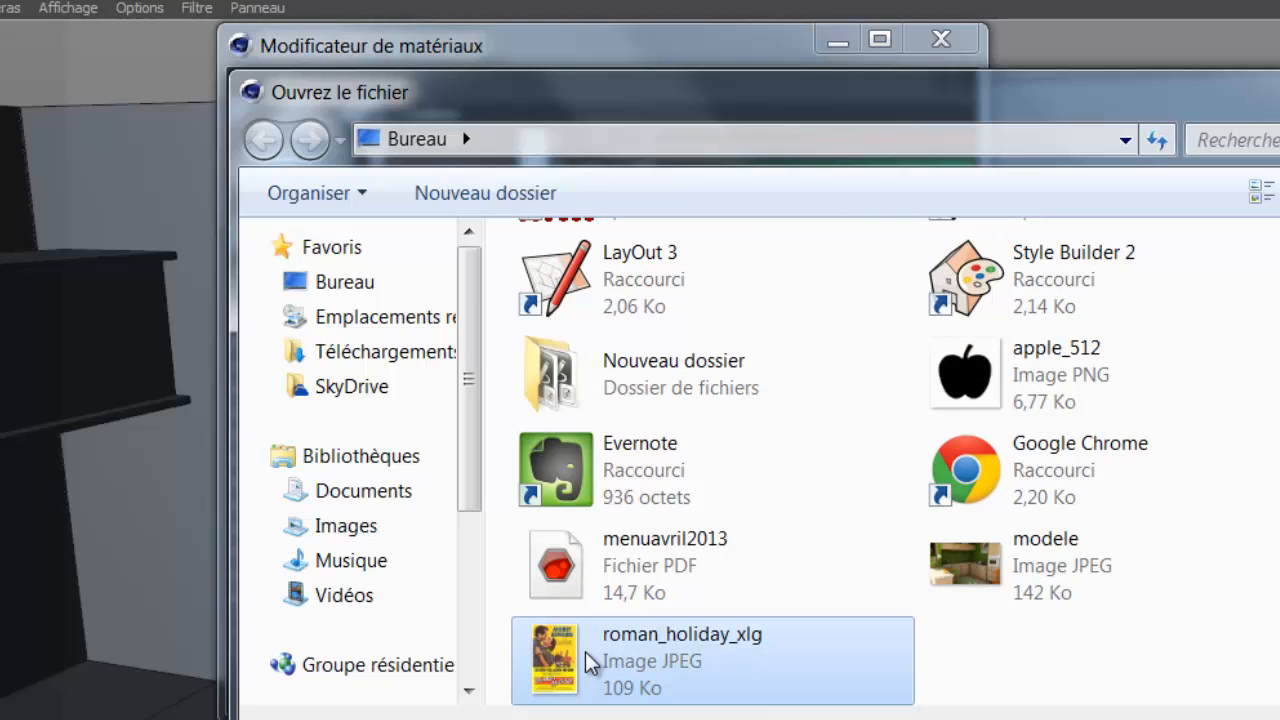
key("Return")
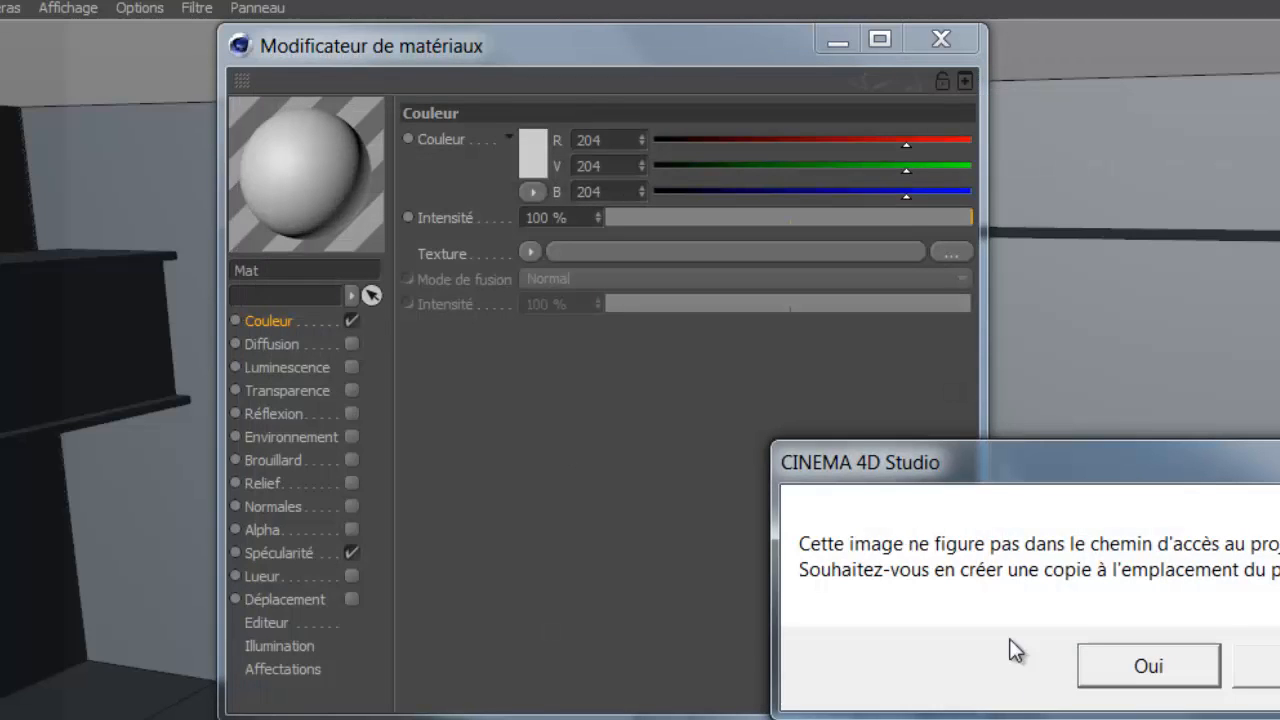
left_click(1155, 680)
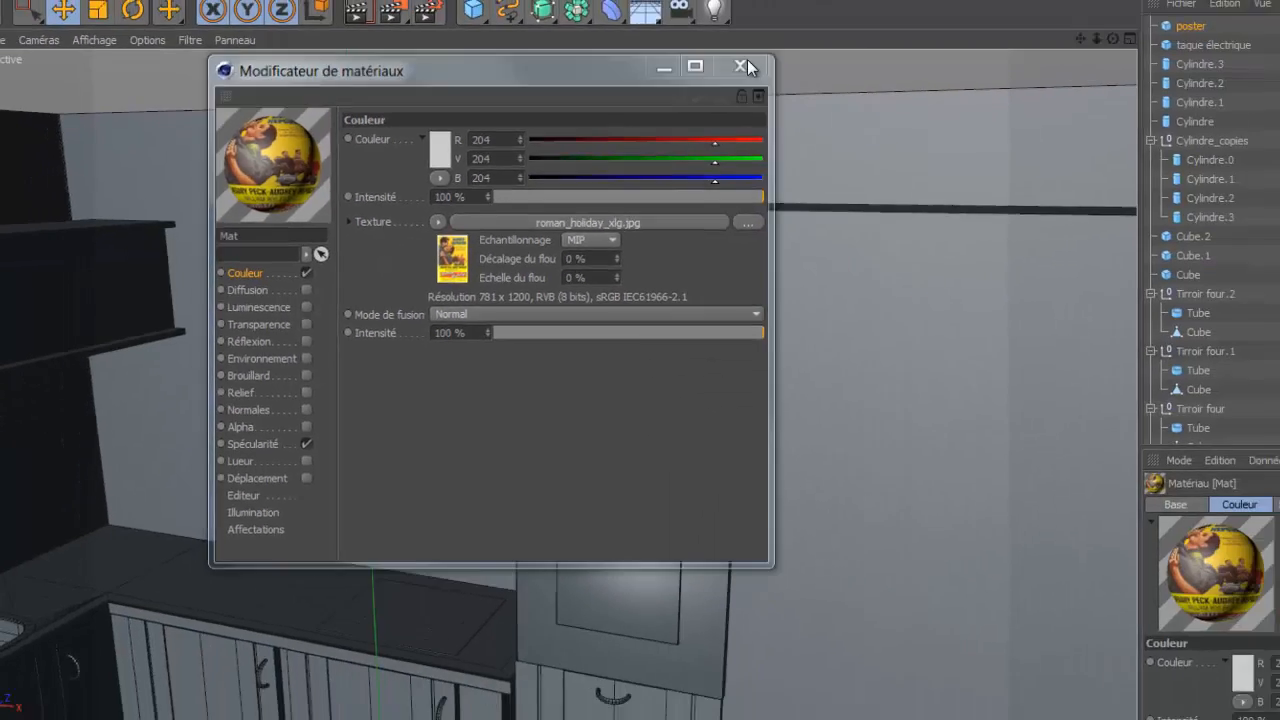
left_click(742, 65)
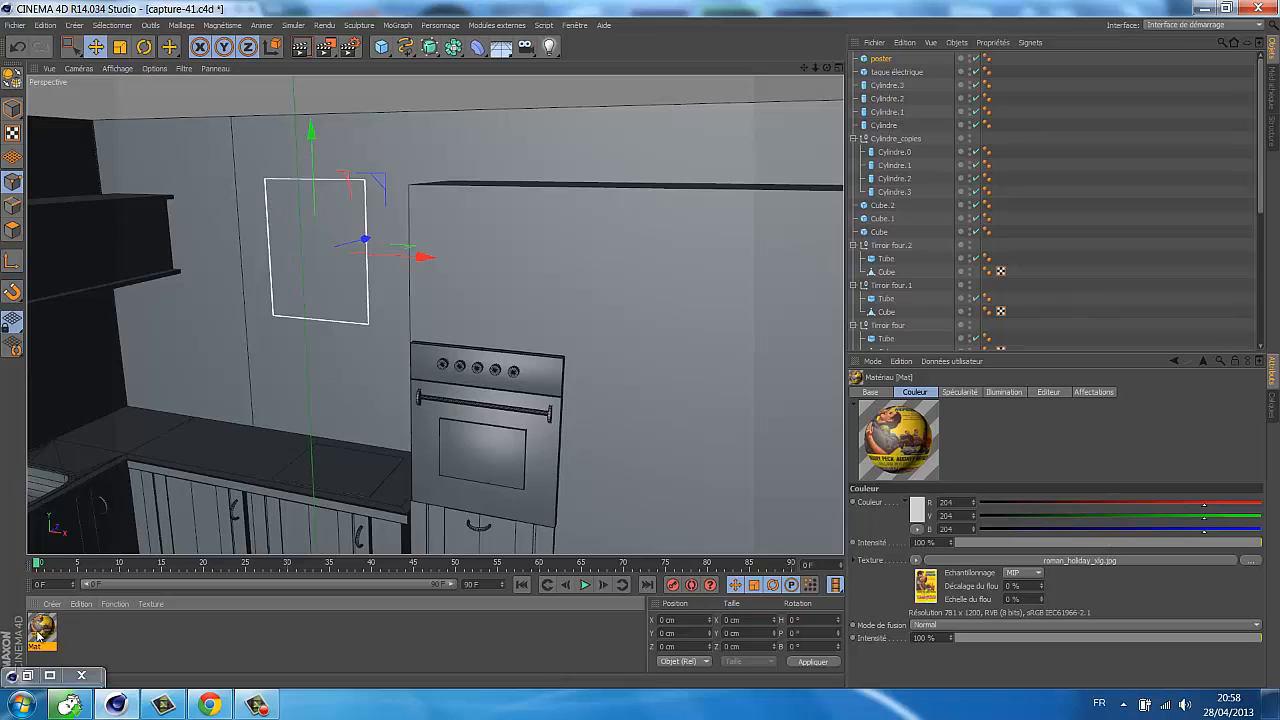
Step: Apply the Roman Holiday material to the poster object only, undoing its misplaced application to the kitchen wall
left_click_drag(41, 634, 286, 278)
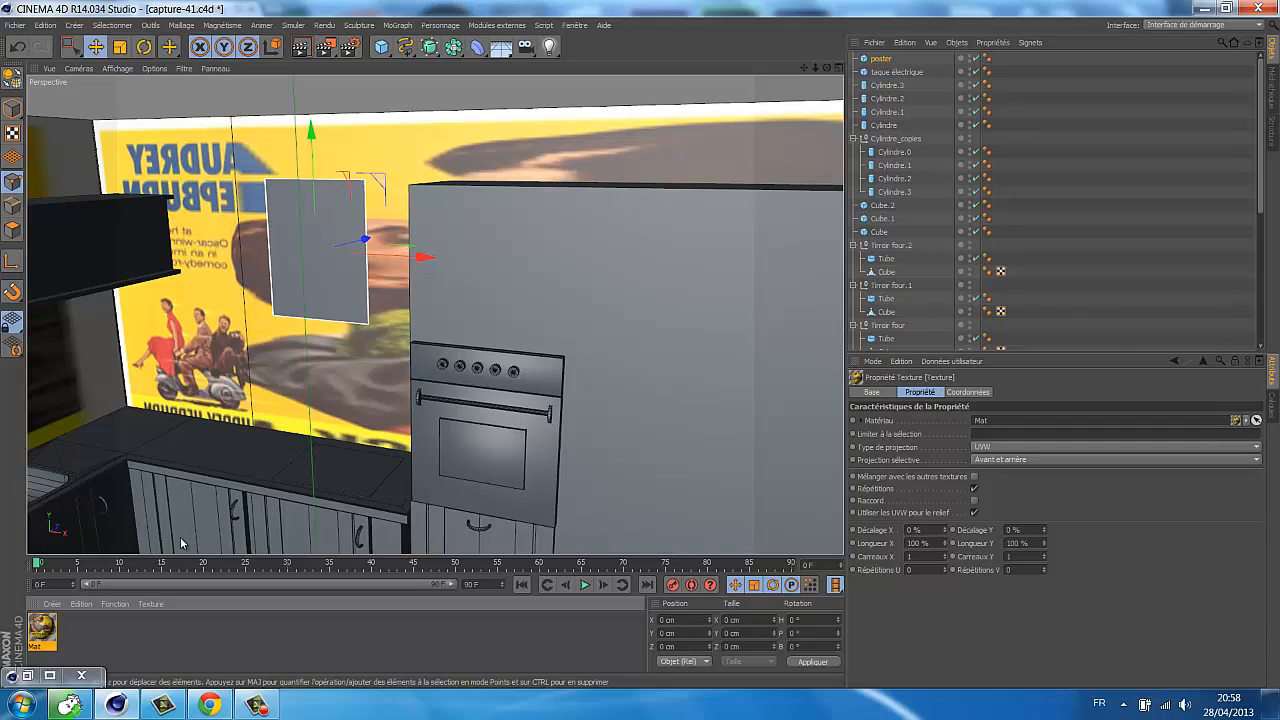
key("ctrl+z")
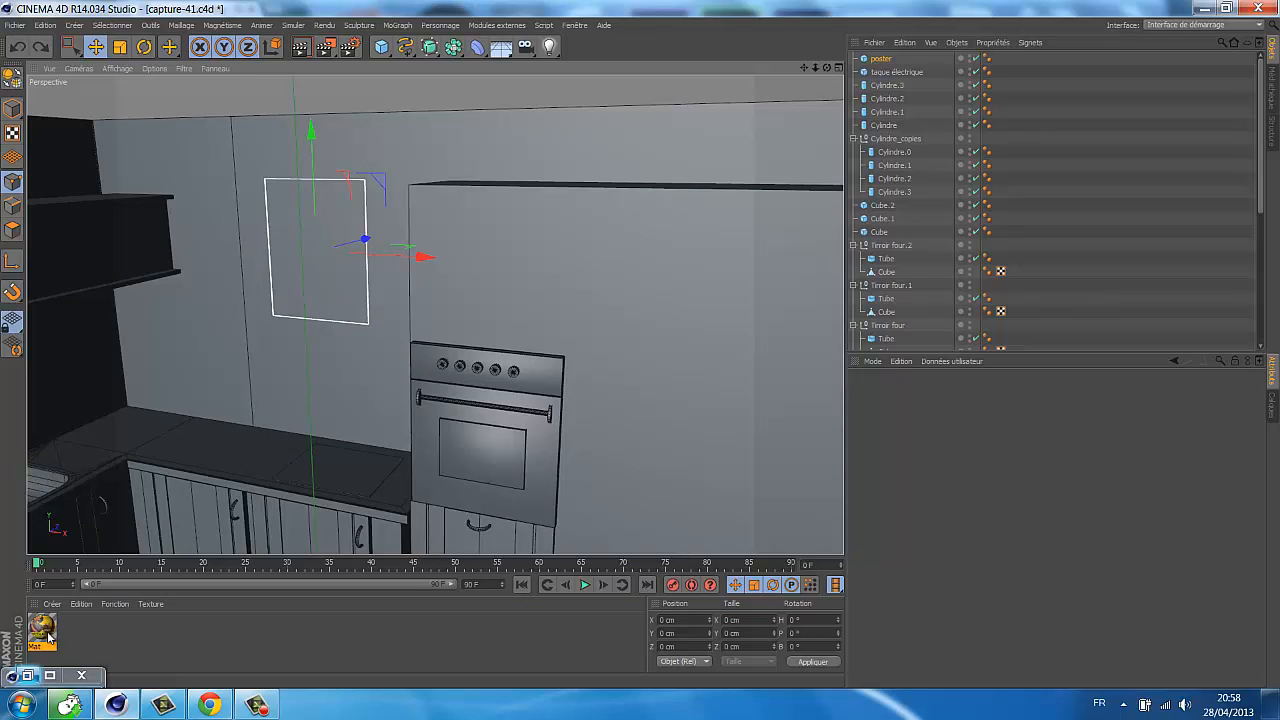
left_click_drag(43, 633, 859, 167)
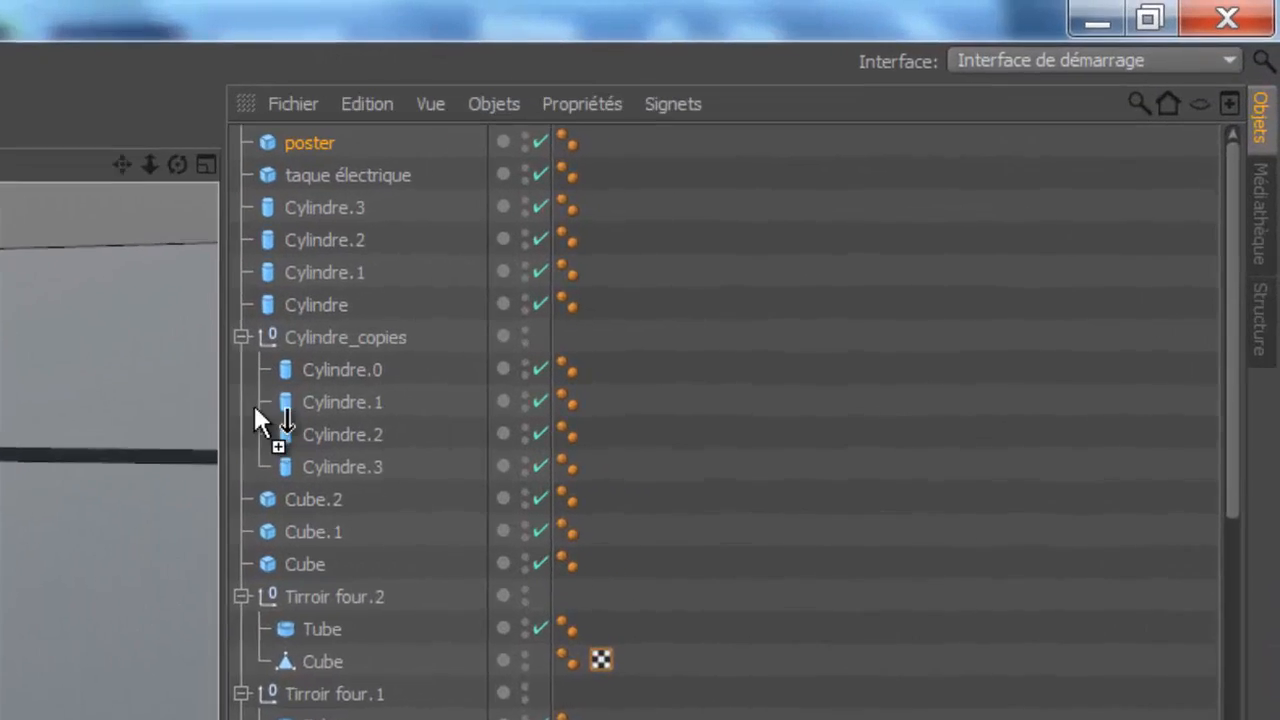
left_click_drag(253, 403, 331, 140)
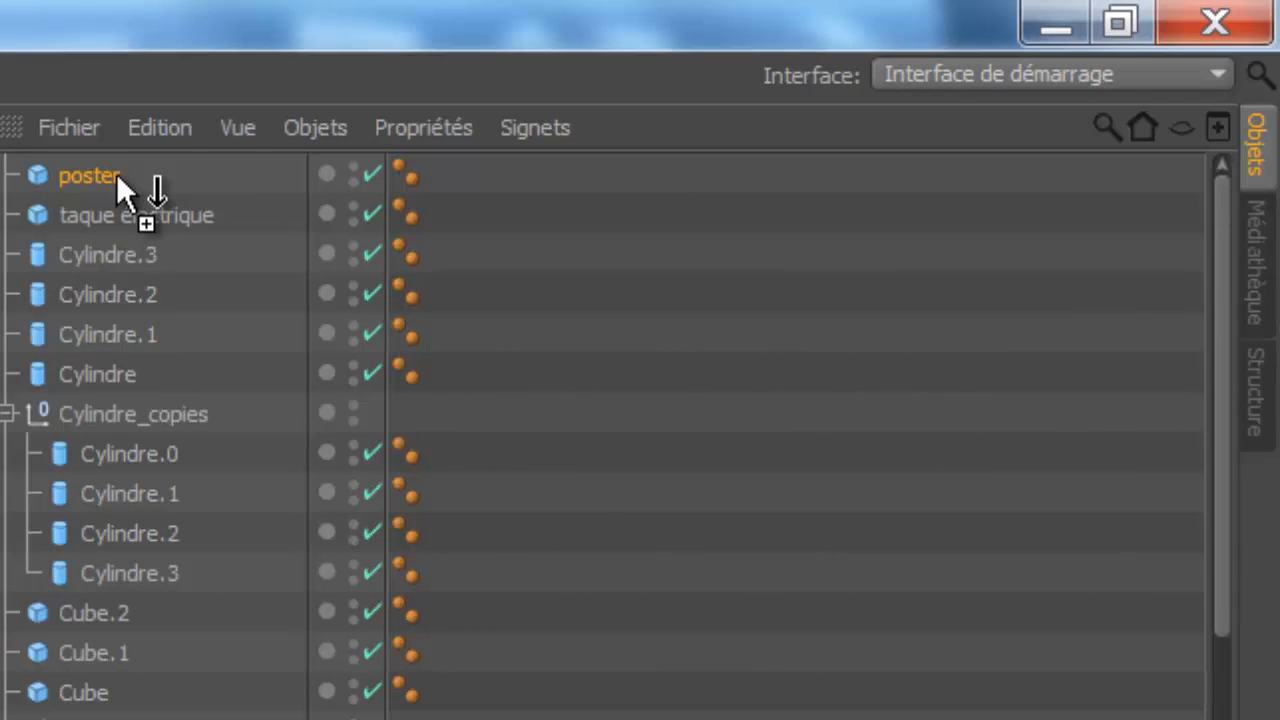
left_click_drag(116, 173, 116, 173)
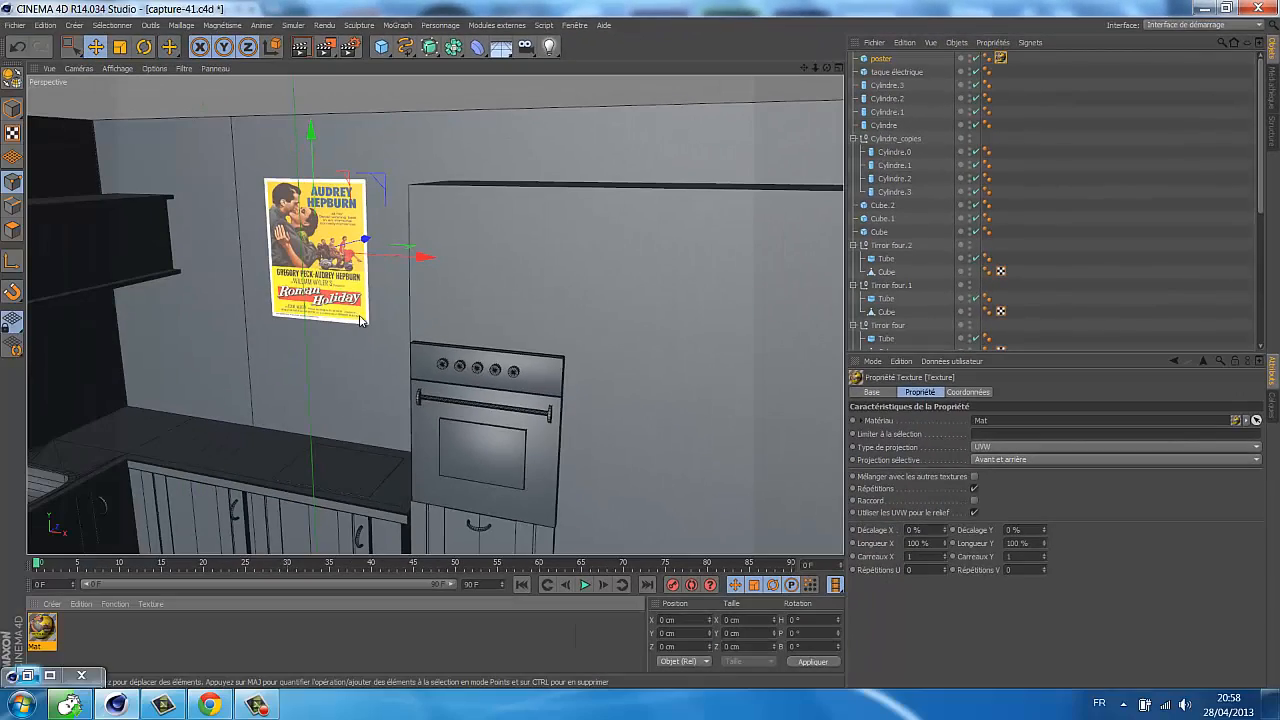
mouse_move(359, 316)
left_mouse_down("alt")
mouse_move(235, 300)
mouse_move(385, 289)
mouse_move(350, 312)
left_mouse_up("alt")
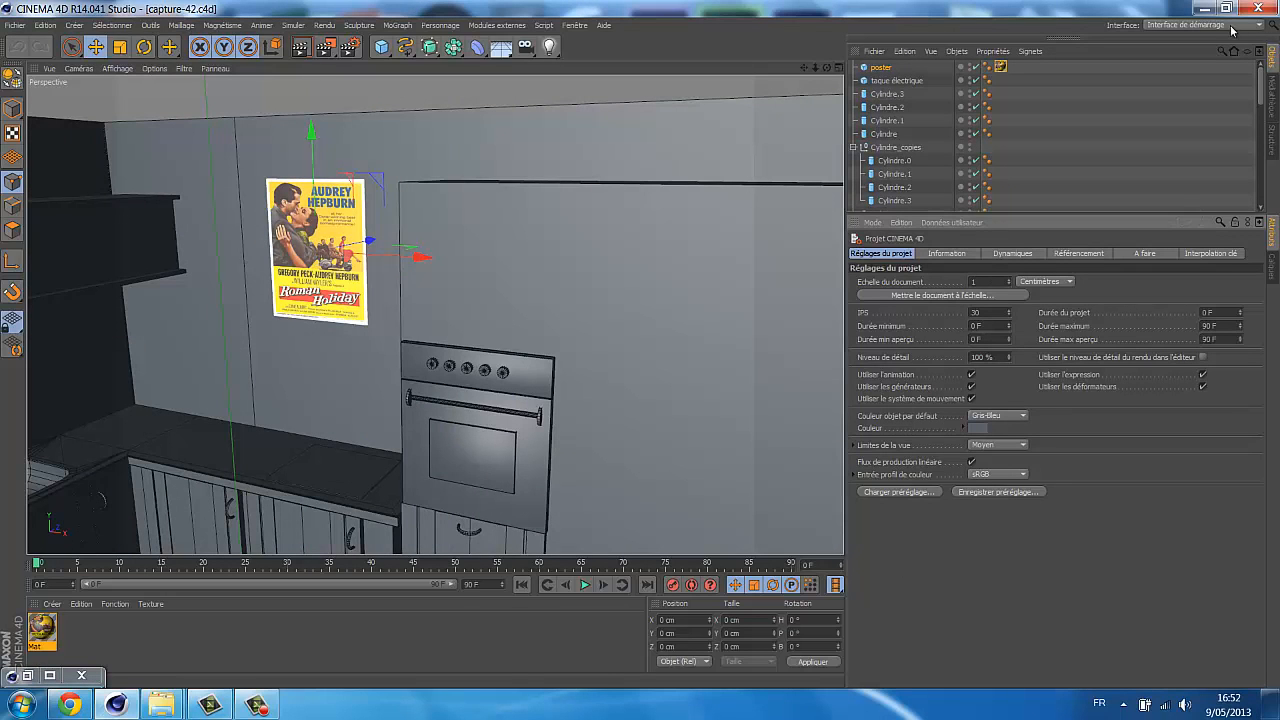
Step: Check the kitchen reference image, and start a new empty project with a cylinder primitive
left_click(30, 676)
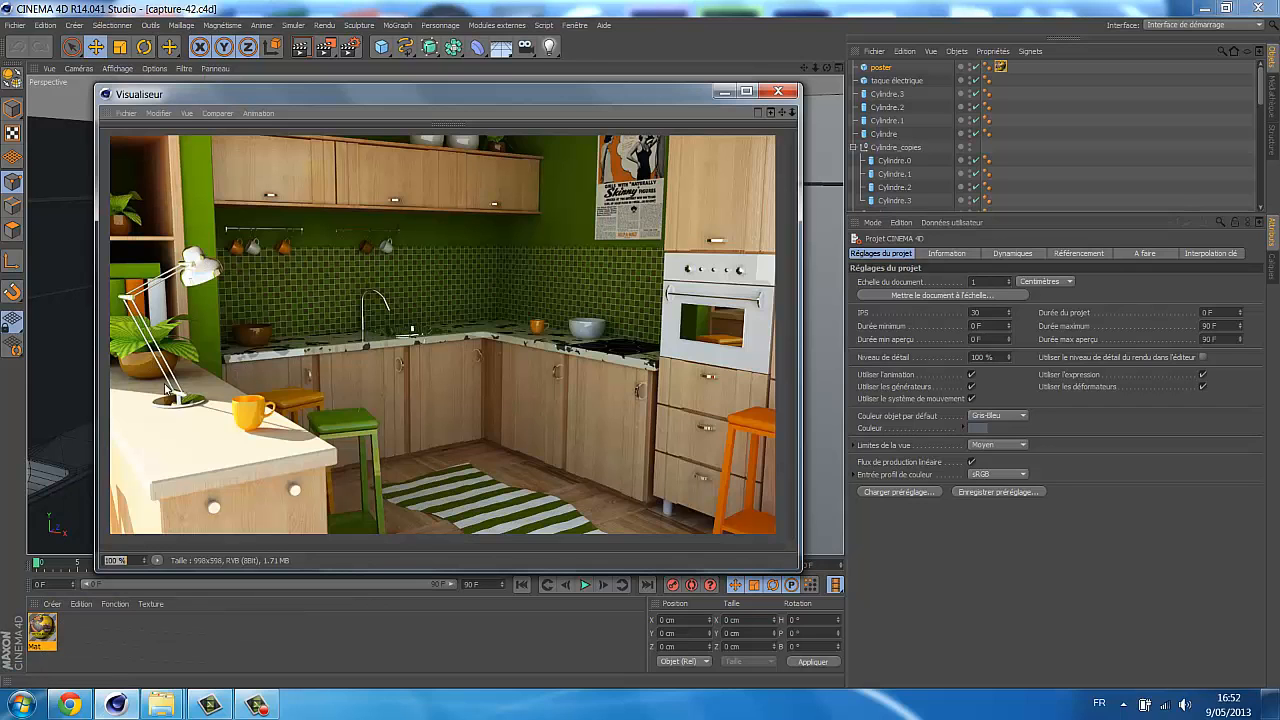
left_click(724, 91)
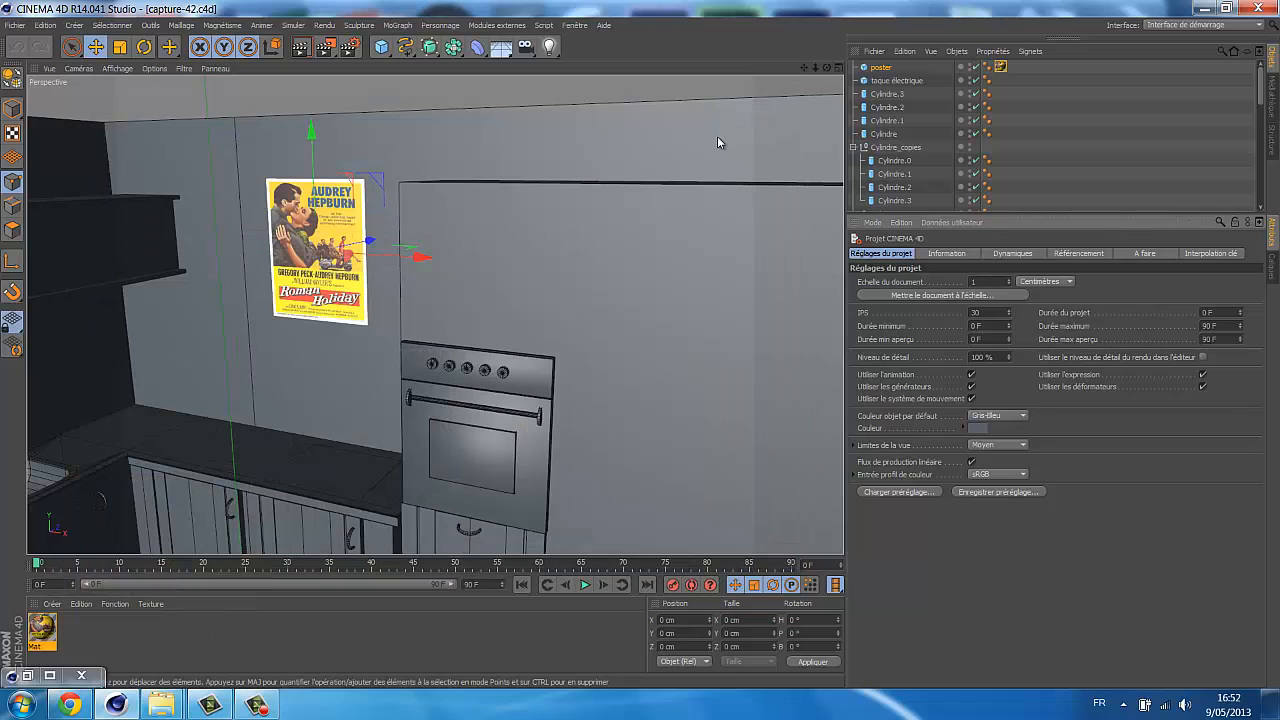
key("ctrl+n")
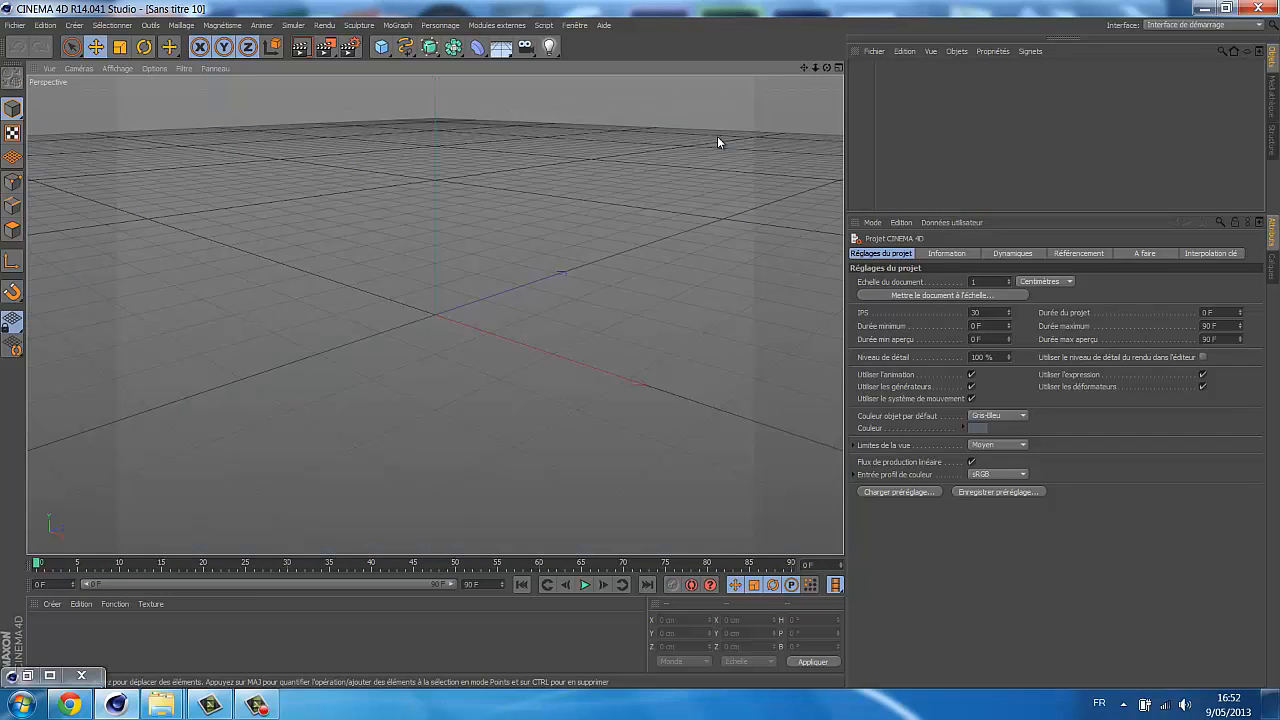
left_click(381, 47)
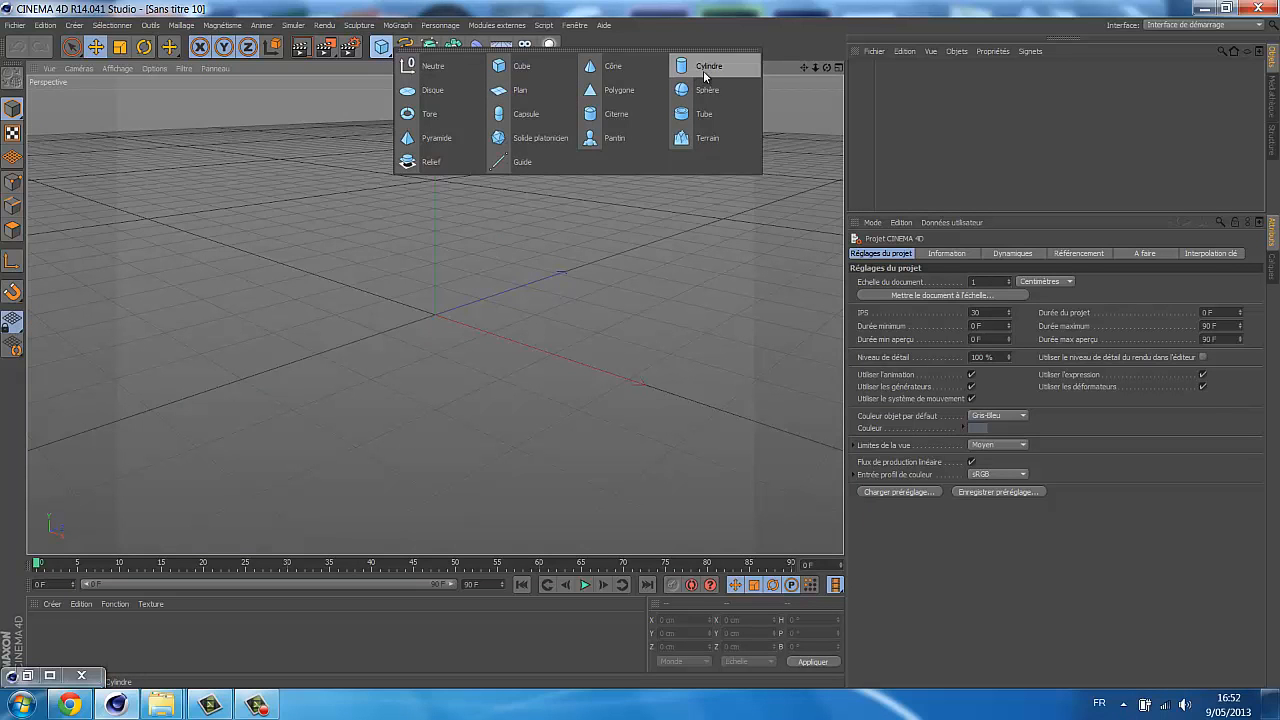
left_click(705, 67)
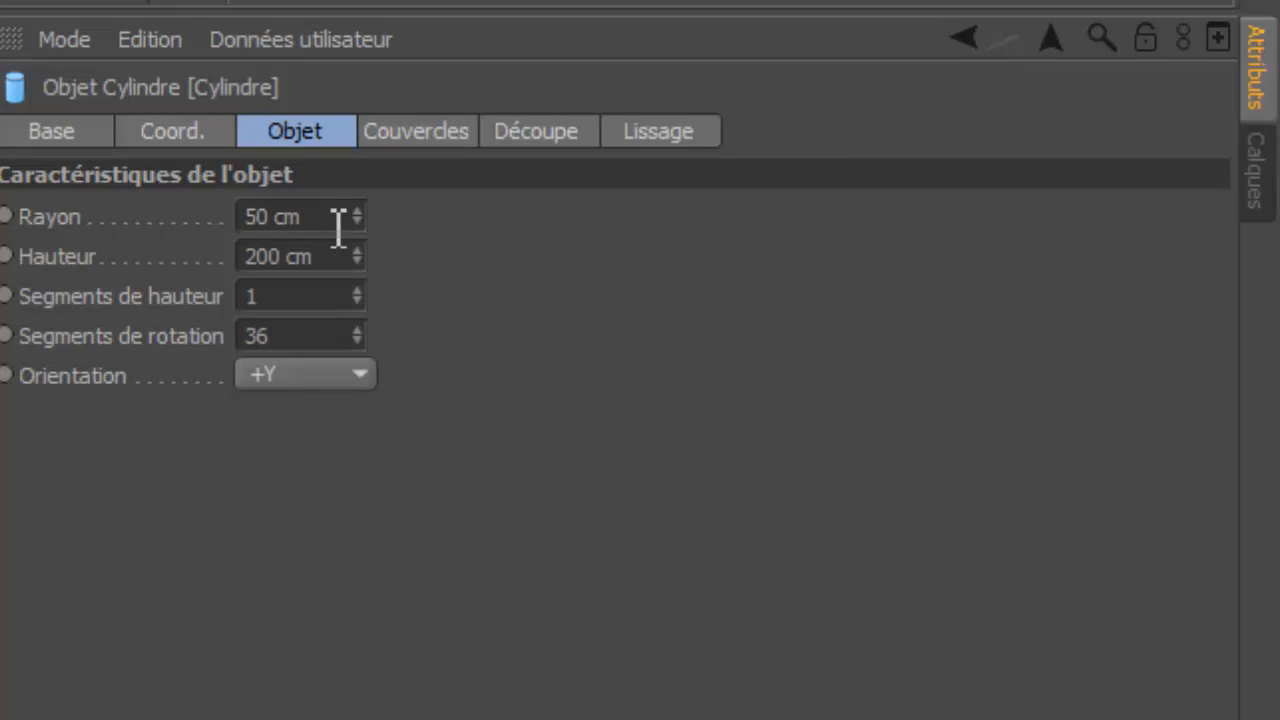
Step: Set the cylinder's radius to 9 cm, its height to 1 cm and its rotation segments to 45
left_click_drag(337, 220, 237, 230)
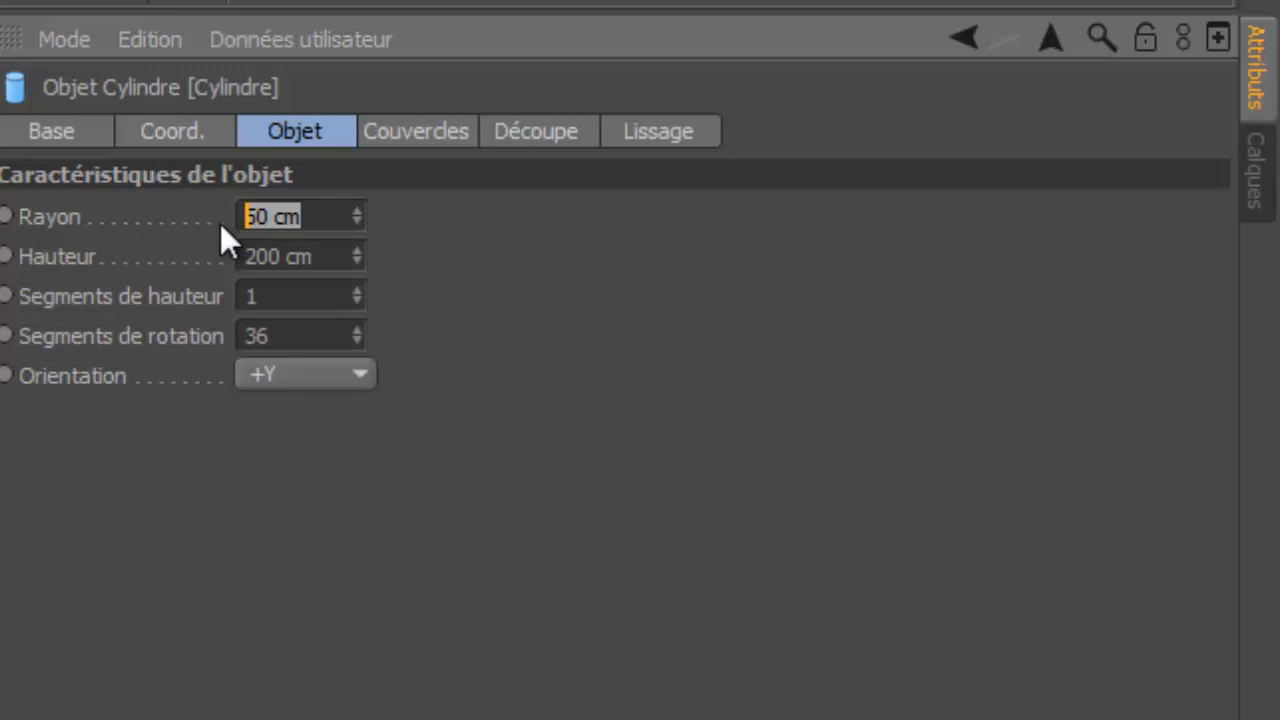
type("9")
key("Tab")
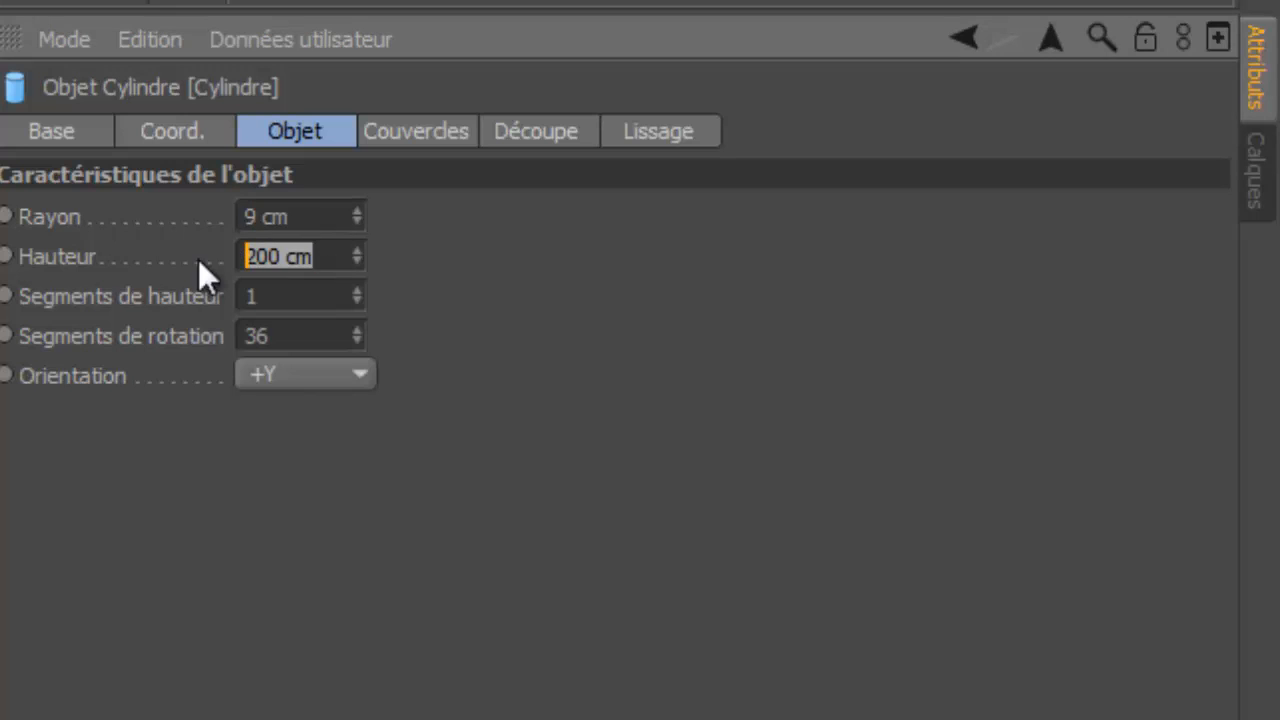
type("1")
key("Return")
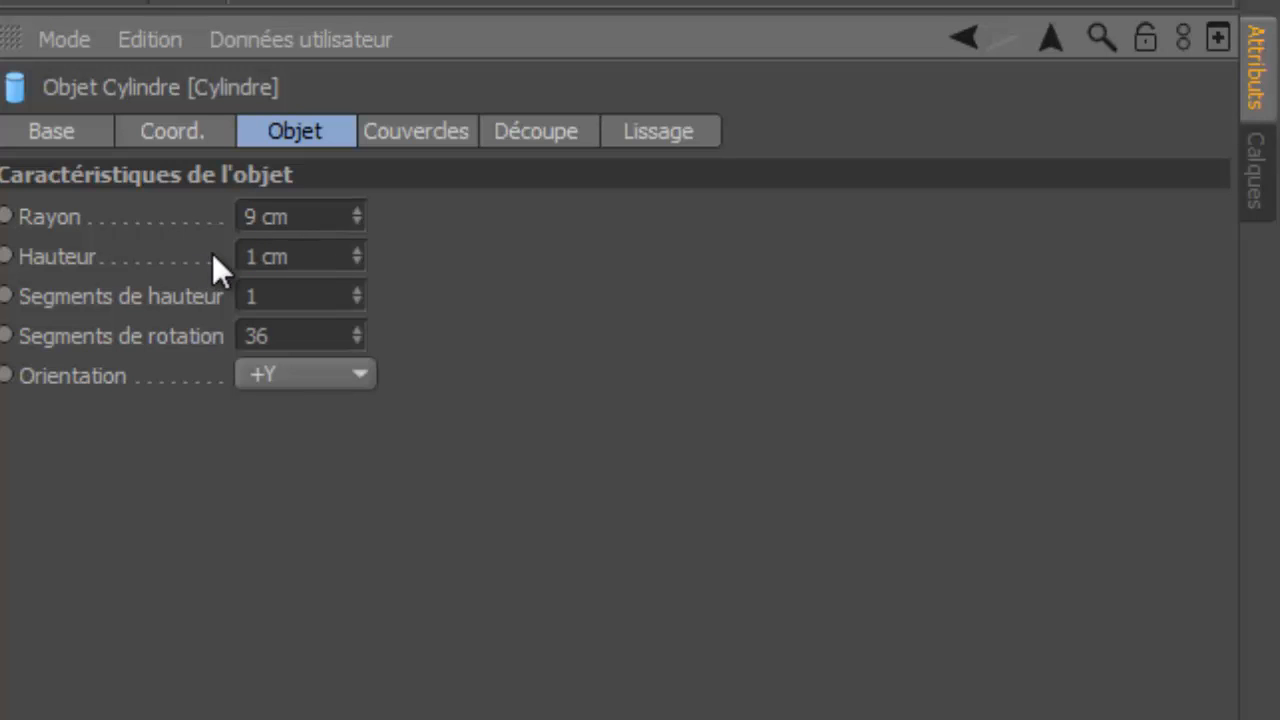
key("Tab")
key("Tab")
type("45")
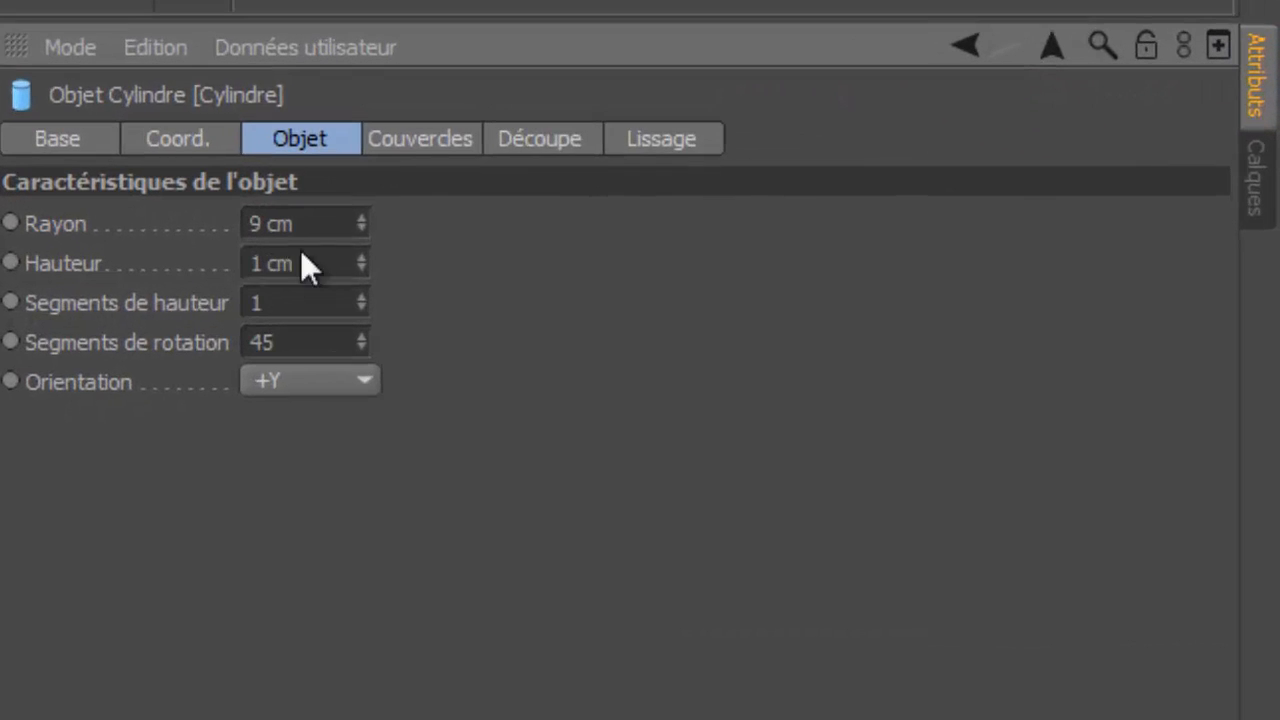
Step: Enable a bevel on the cylinder's caps with 1 segment and a radius of 0.1 cm
left_click(411, 140)
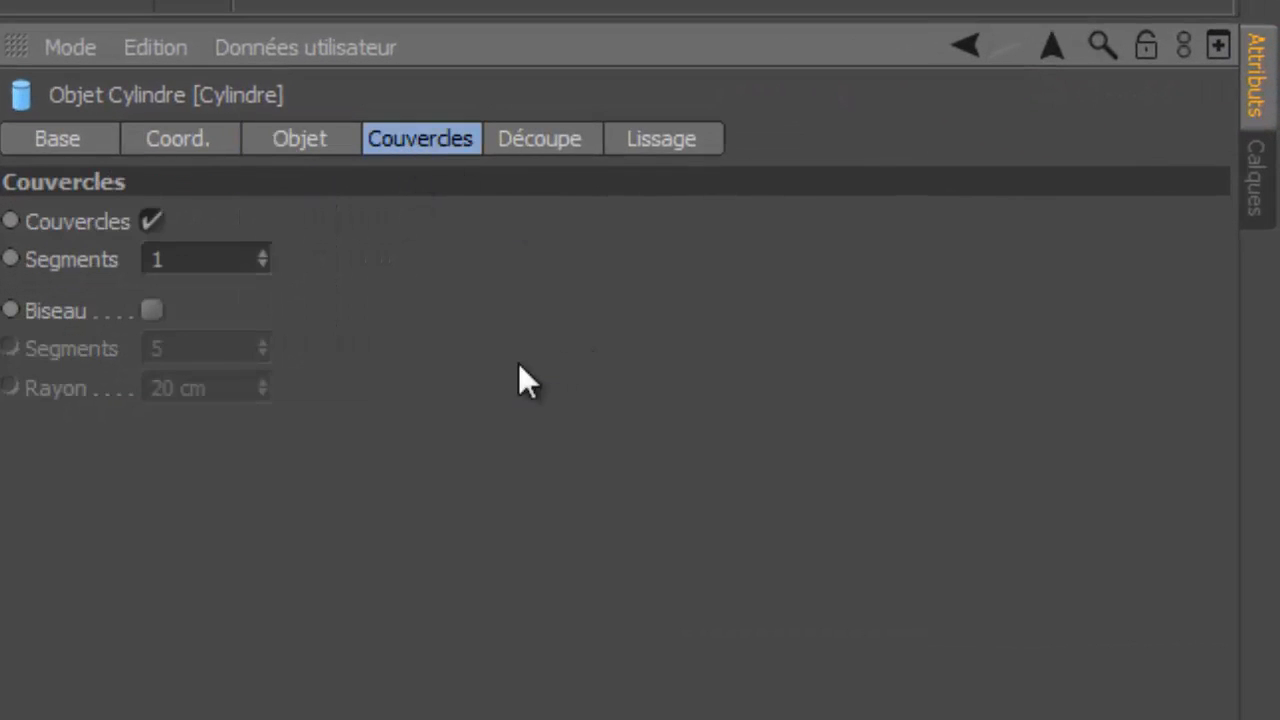
left_click(152, 309)
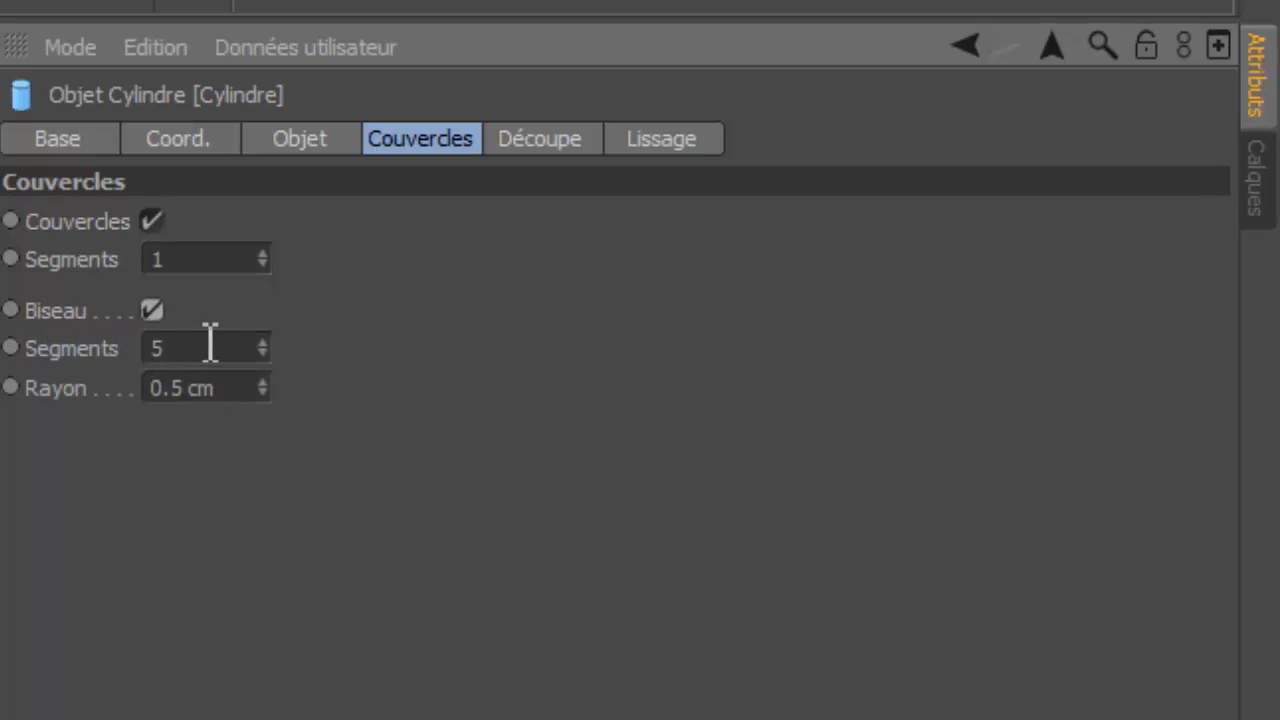
double_click(155, 350)
left_click_drag(248, 392, 79, 405)
type("0")
key("Return")
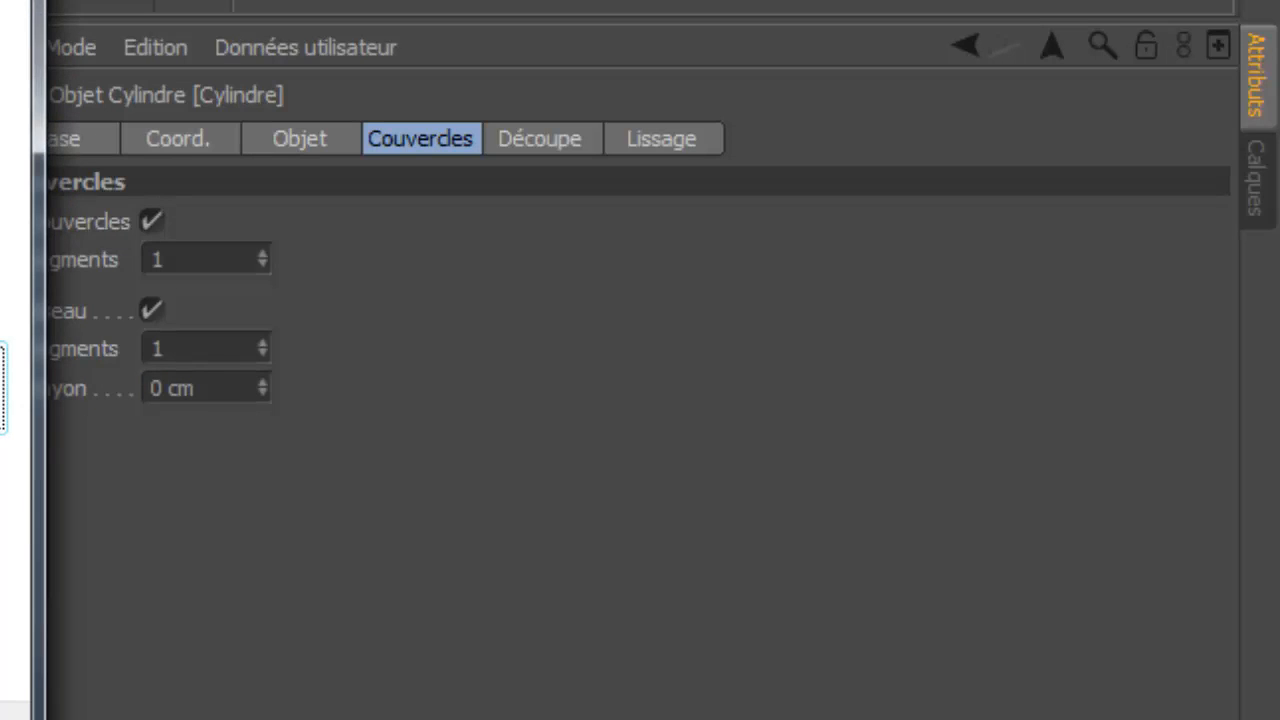
left_click(22, 3)
type("0.1")
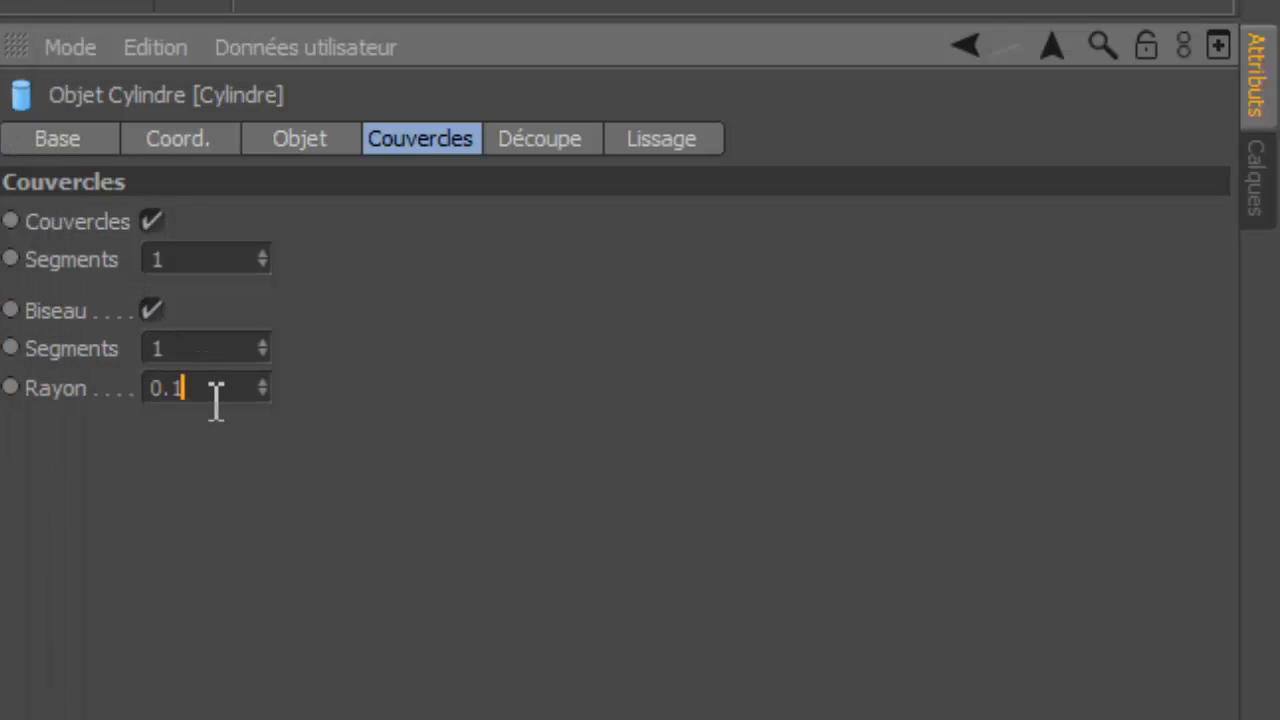
key("Return")
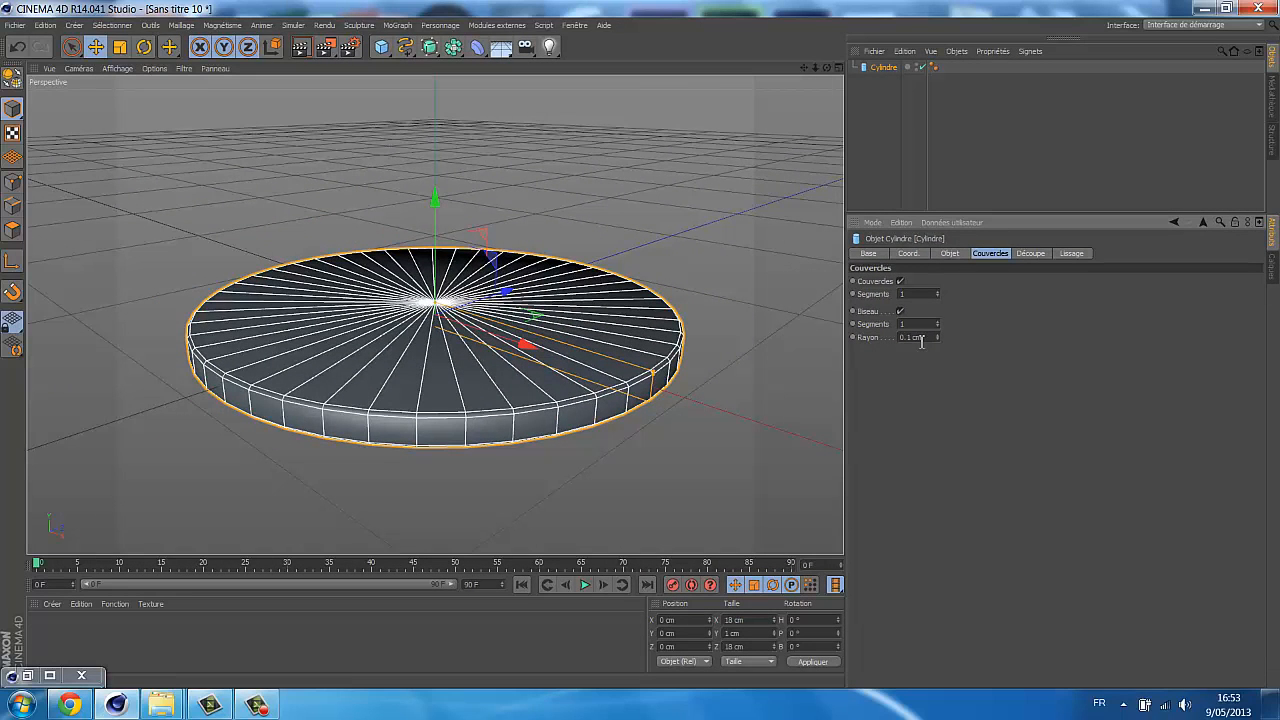
Step: Convert the cylinder to an editable polygon object and set its smoothing angle to 40°
key("c")
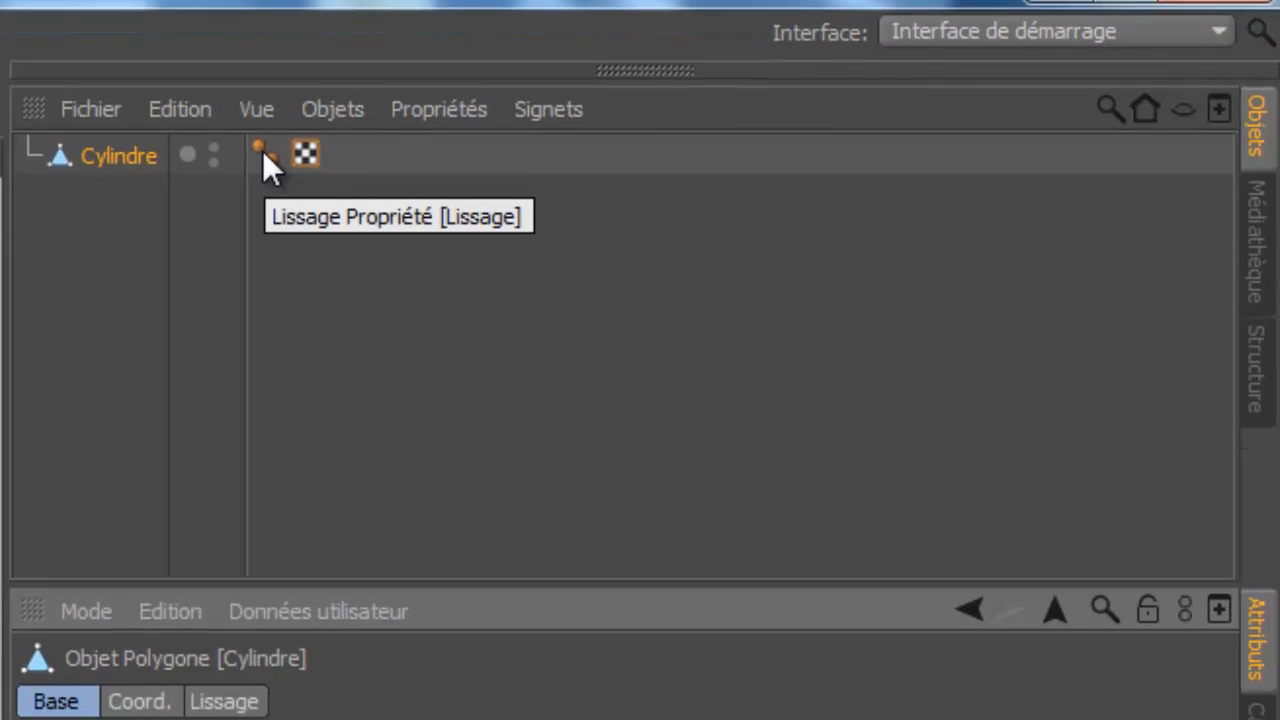
left_click(262, 191)
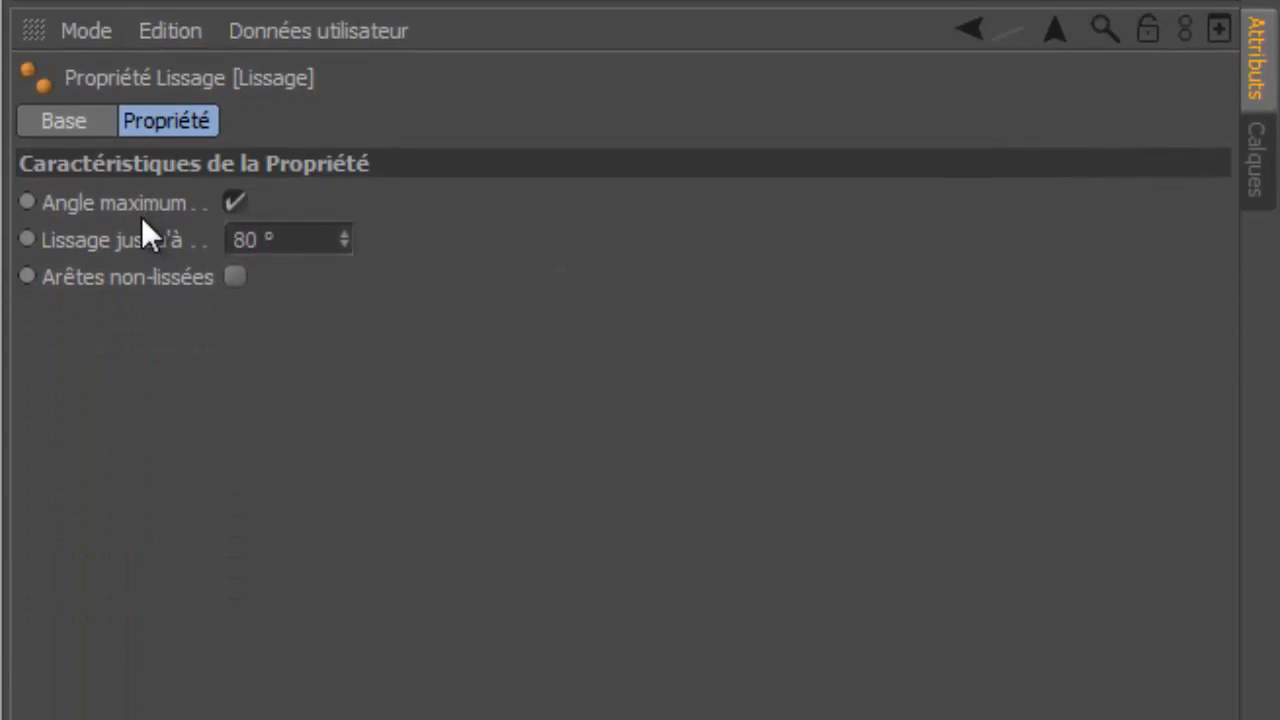
left_click(304, 236)
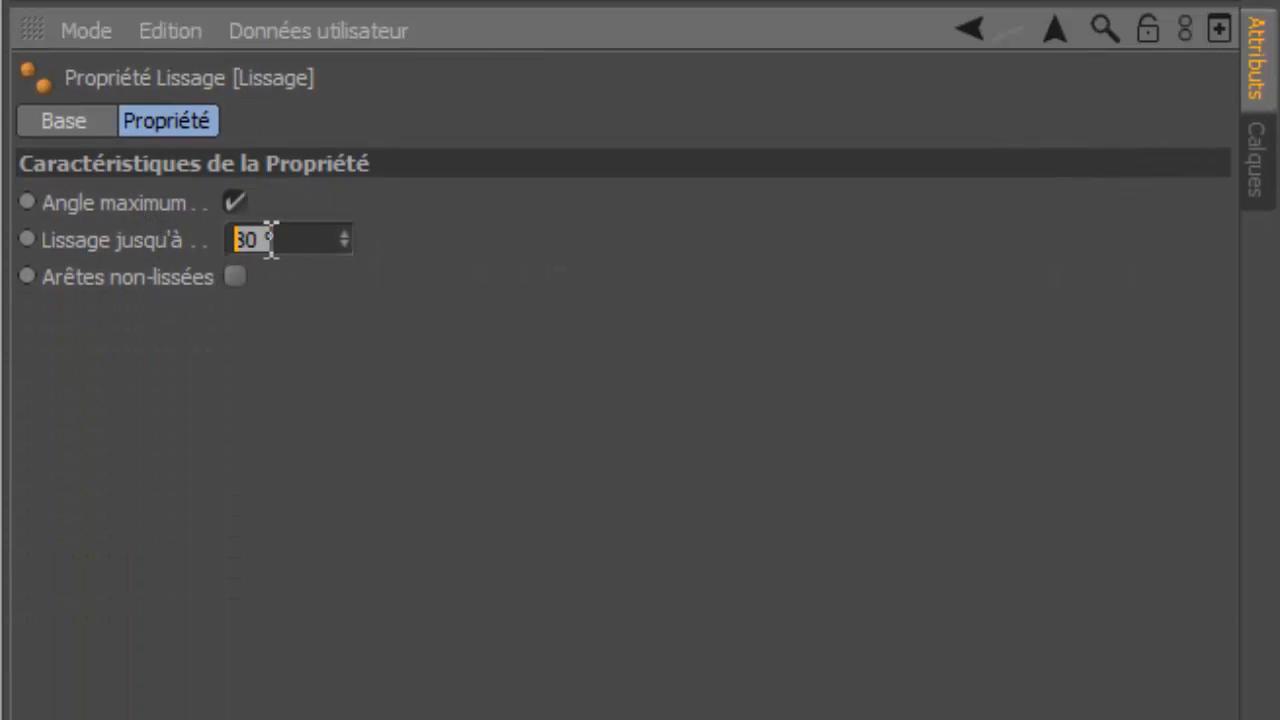
type("40")
key("Return")
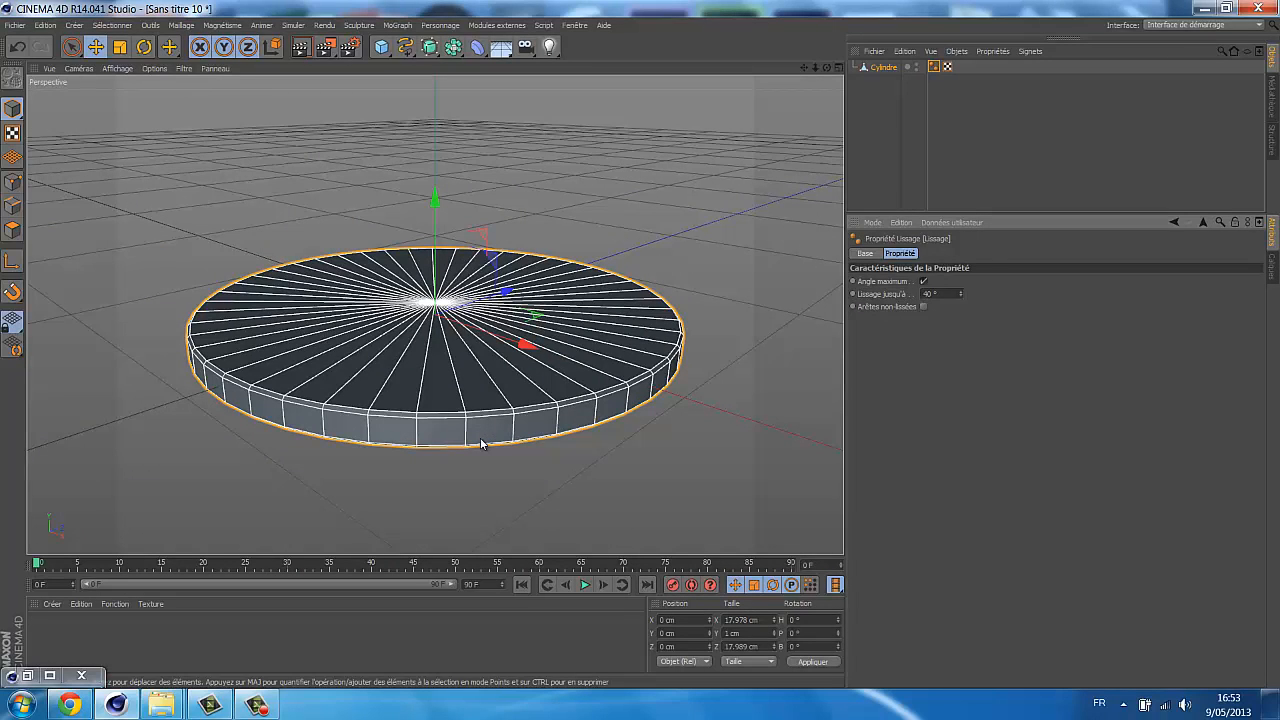
Step: Loop-select the polygons of the disc's upper face and inner-extrude them with an offset of 8 cm
key("u")
key("l")
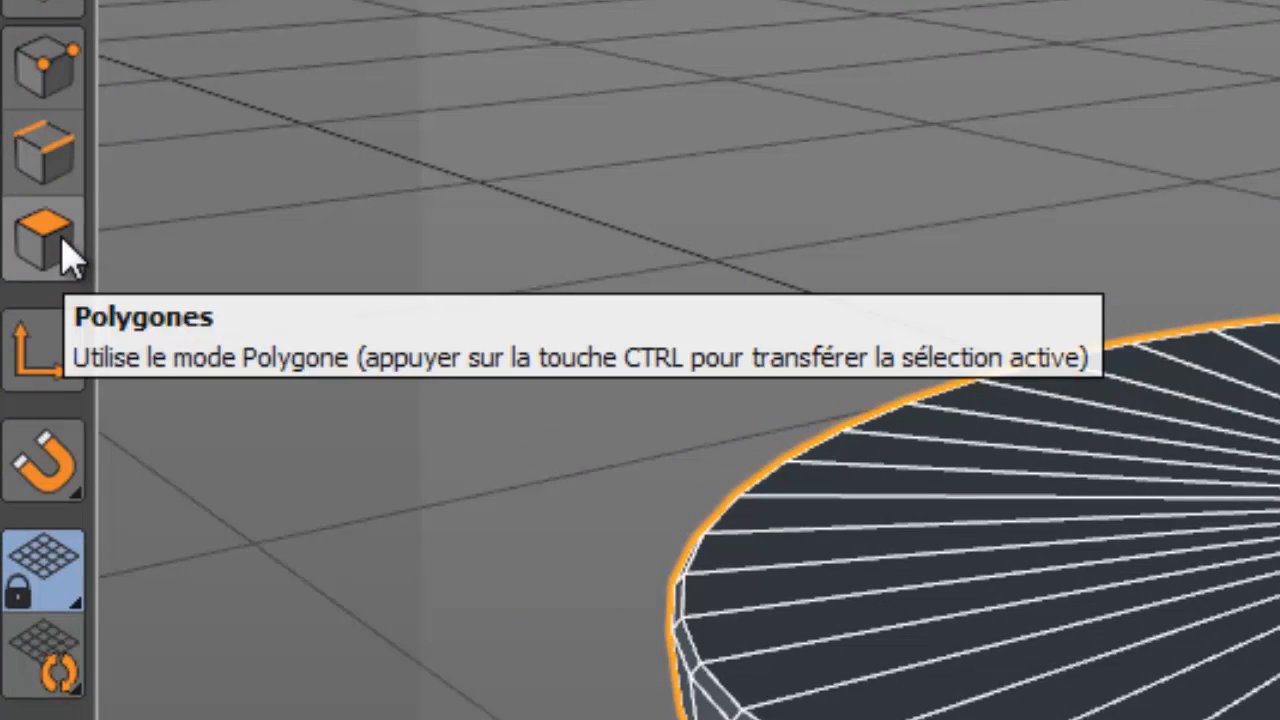
left_click(60, 243)
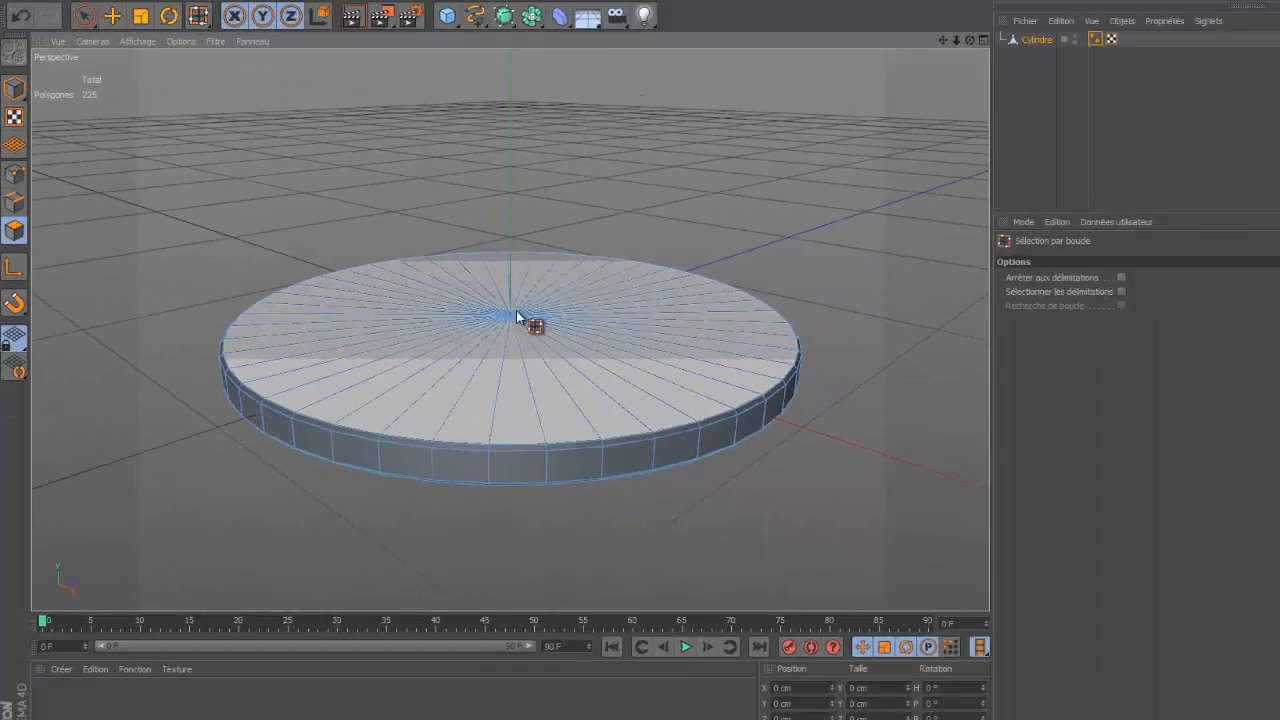
left_click(493, 323)
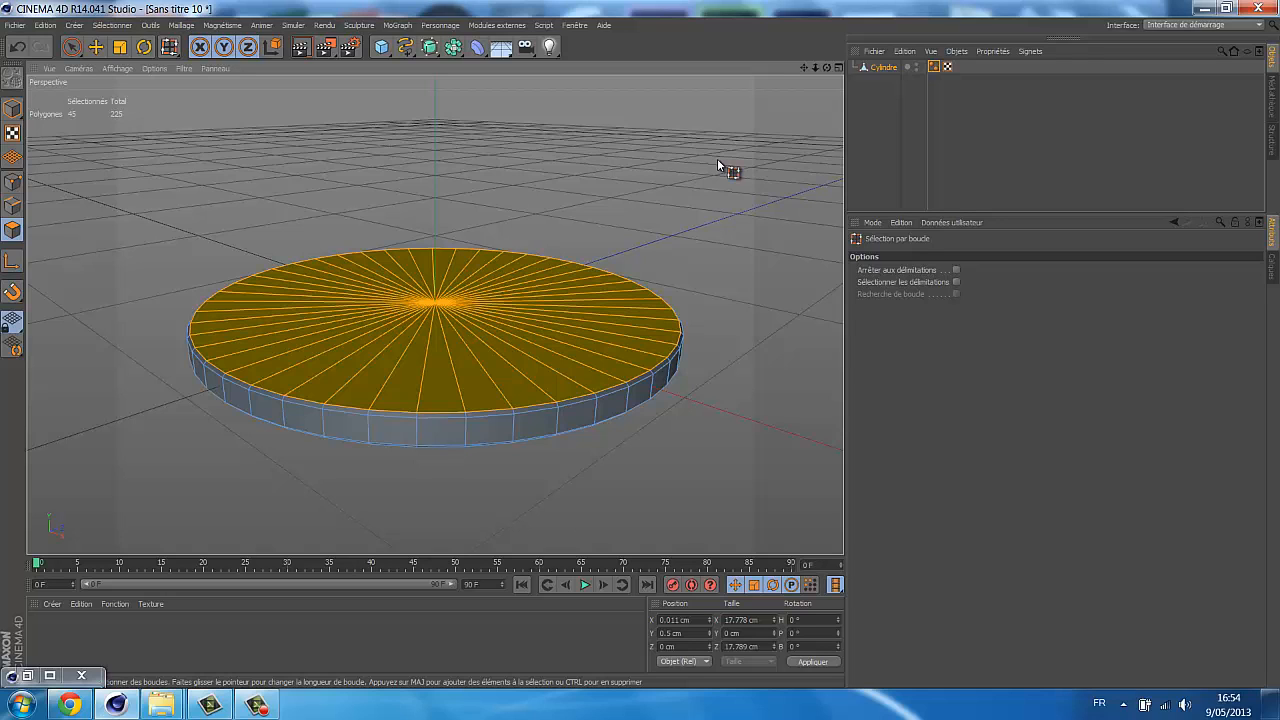
key("i")
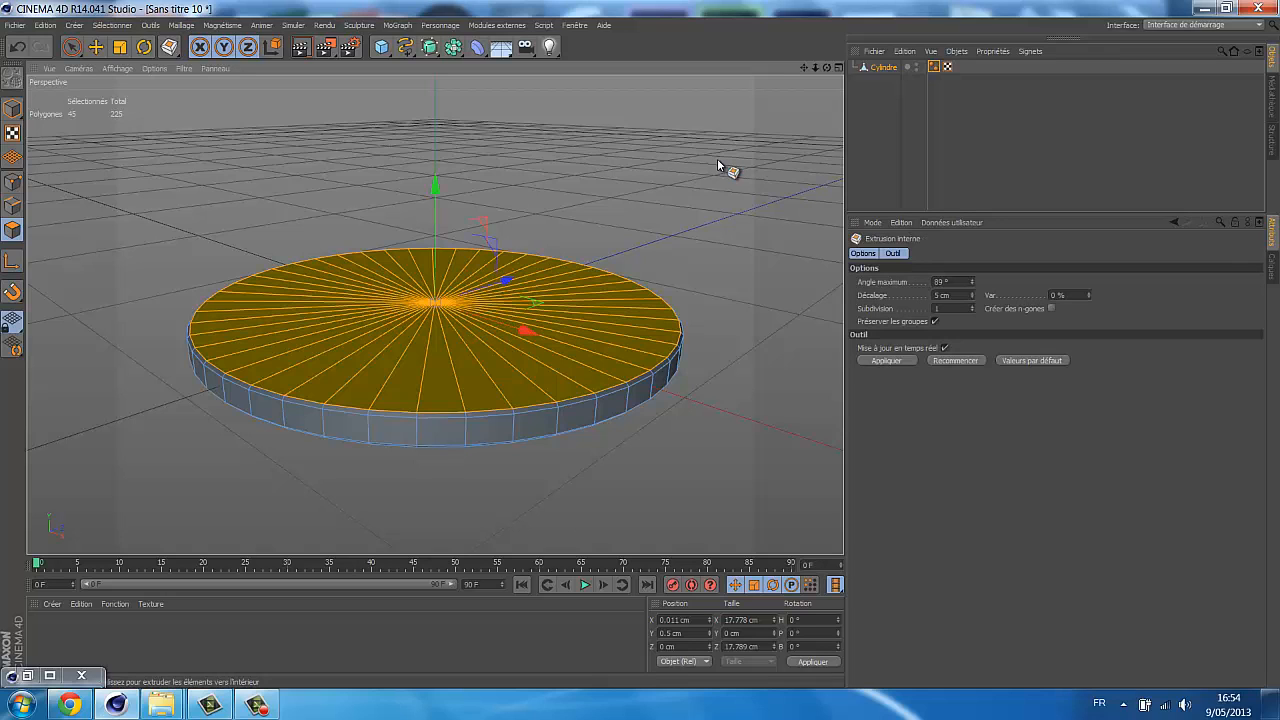
left_click_drag(555, 174, 640, 346)
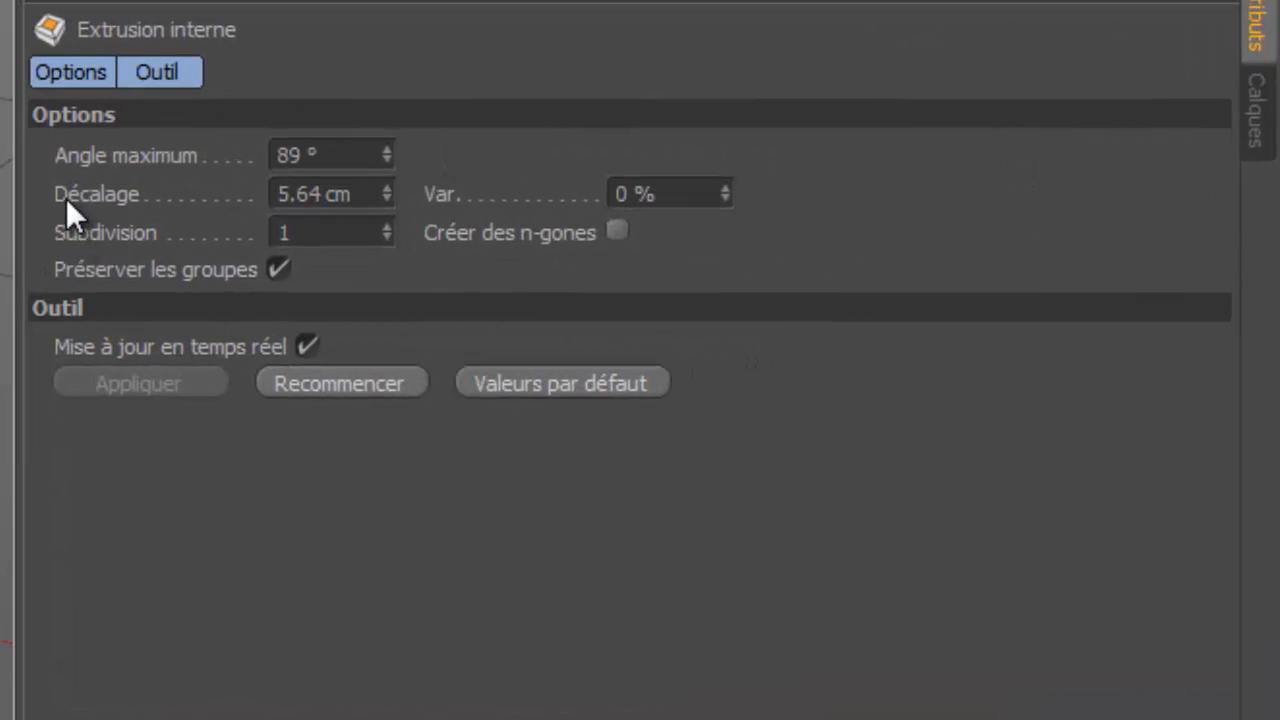
left_click(363, 200)
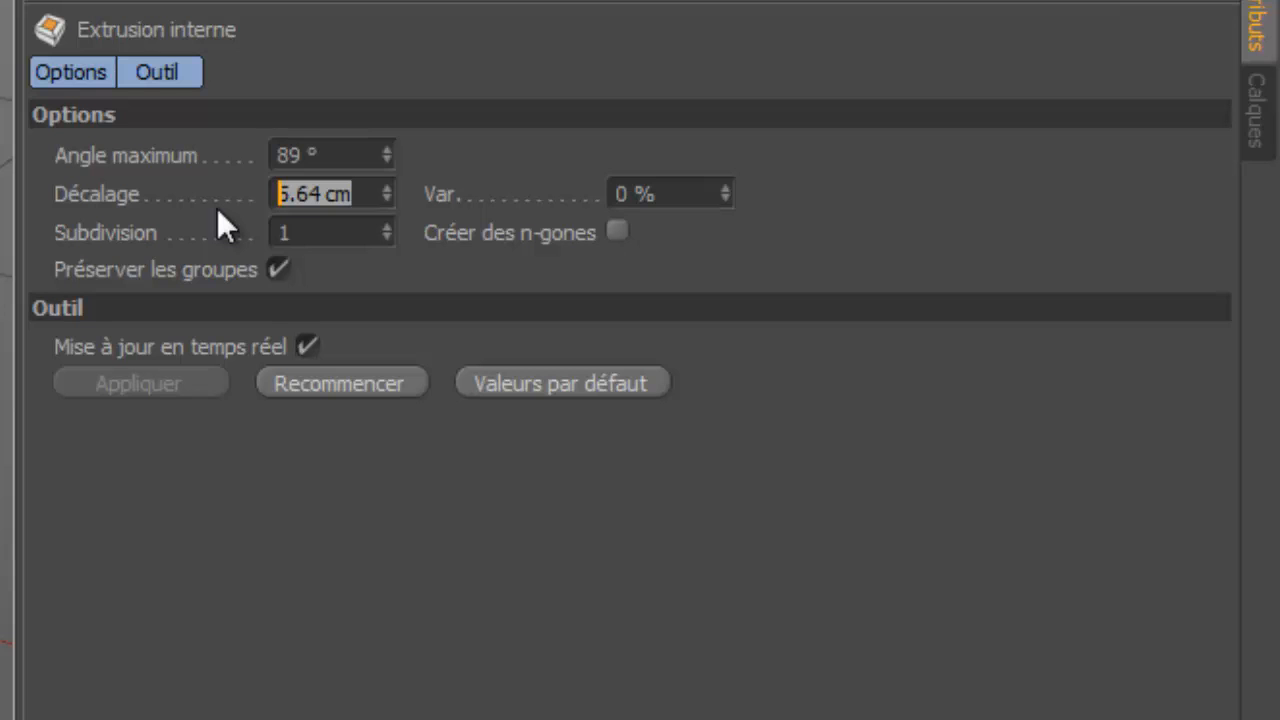
type("8")
key("Return")
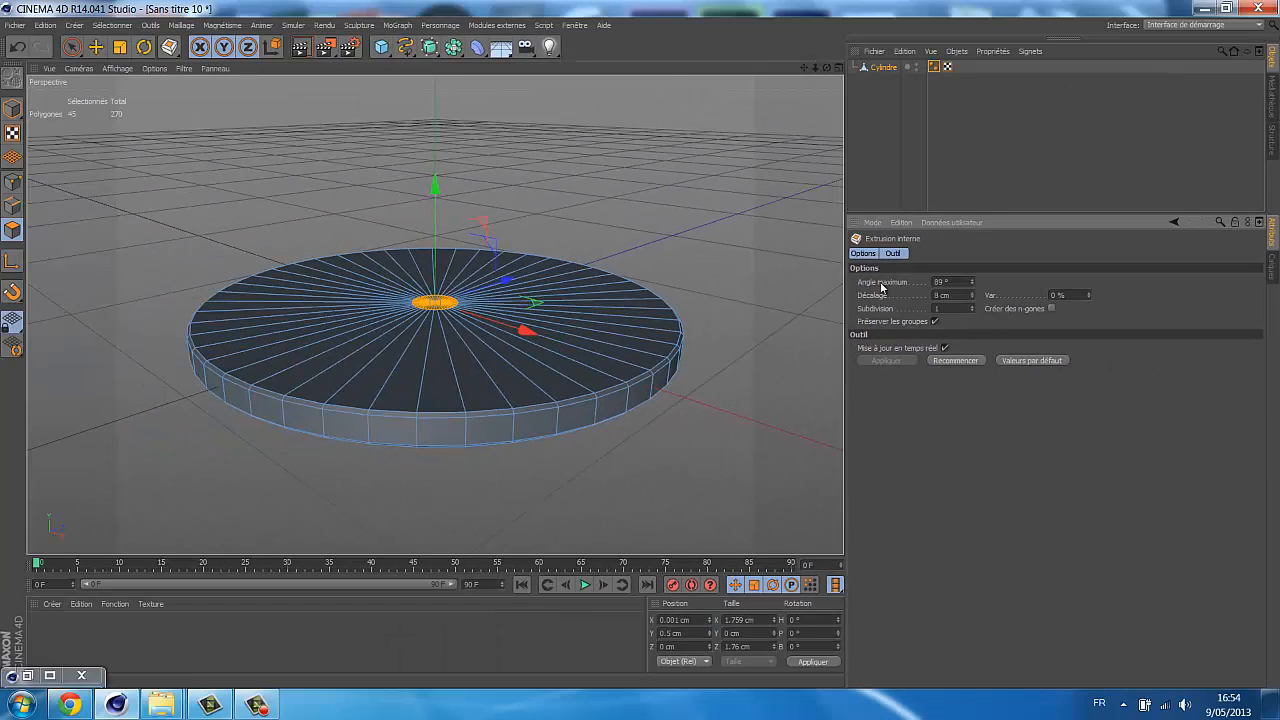
Step: Extrude the small central polygons of the disc upward by 2 cm to form a short stem
key("d")
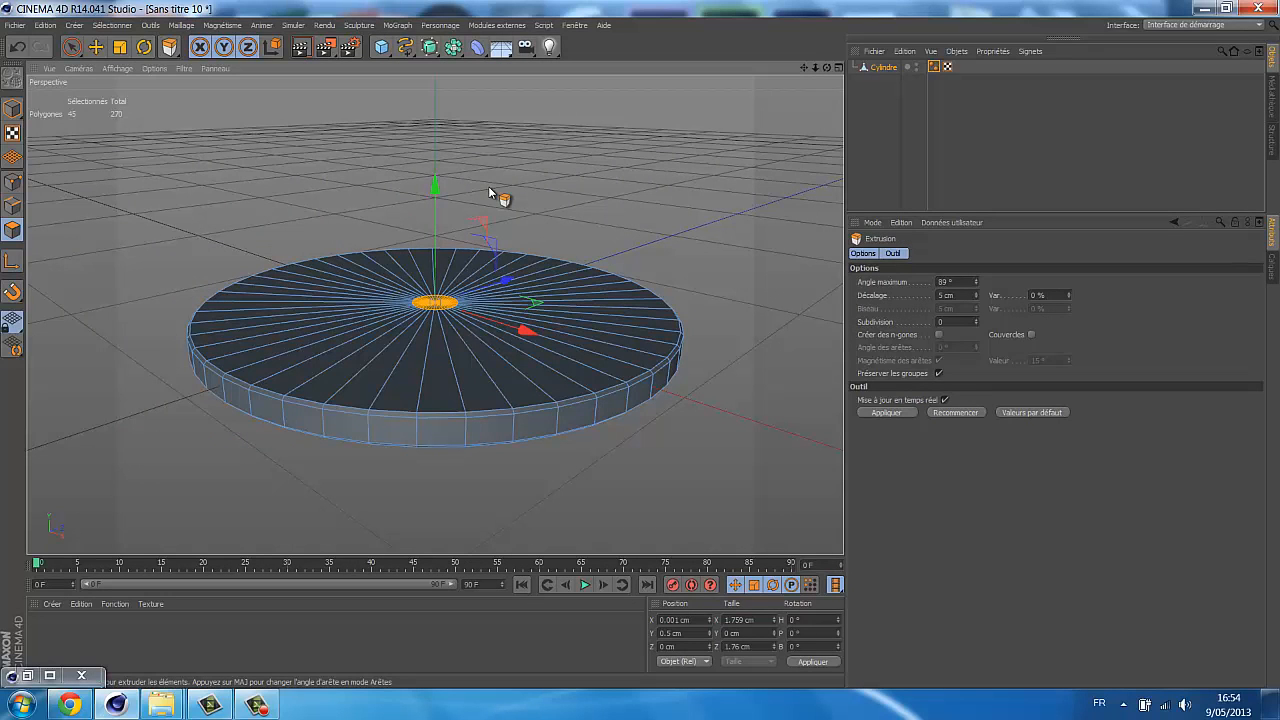
left_click_drag(463, 207, 645, 348)
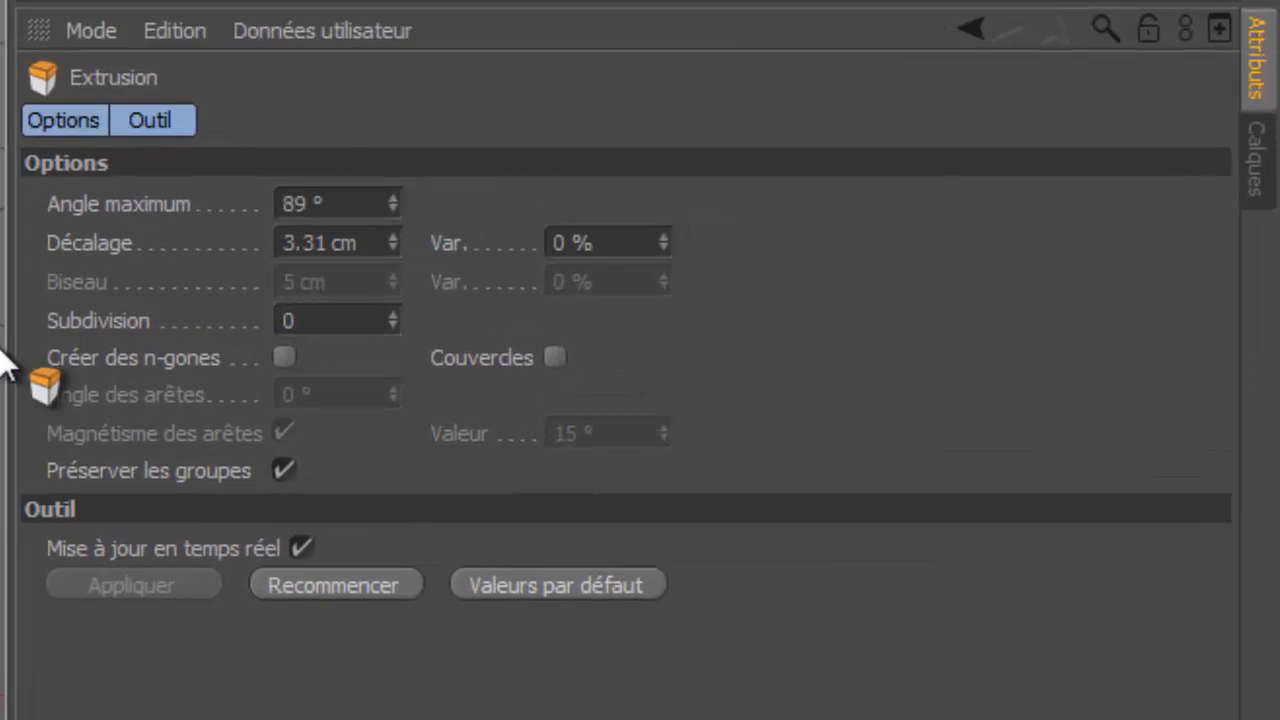
left_click(372, 242)
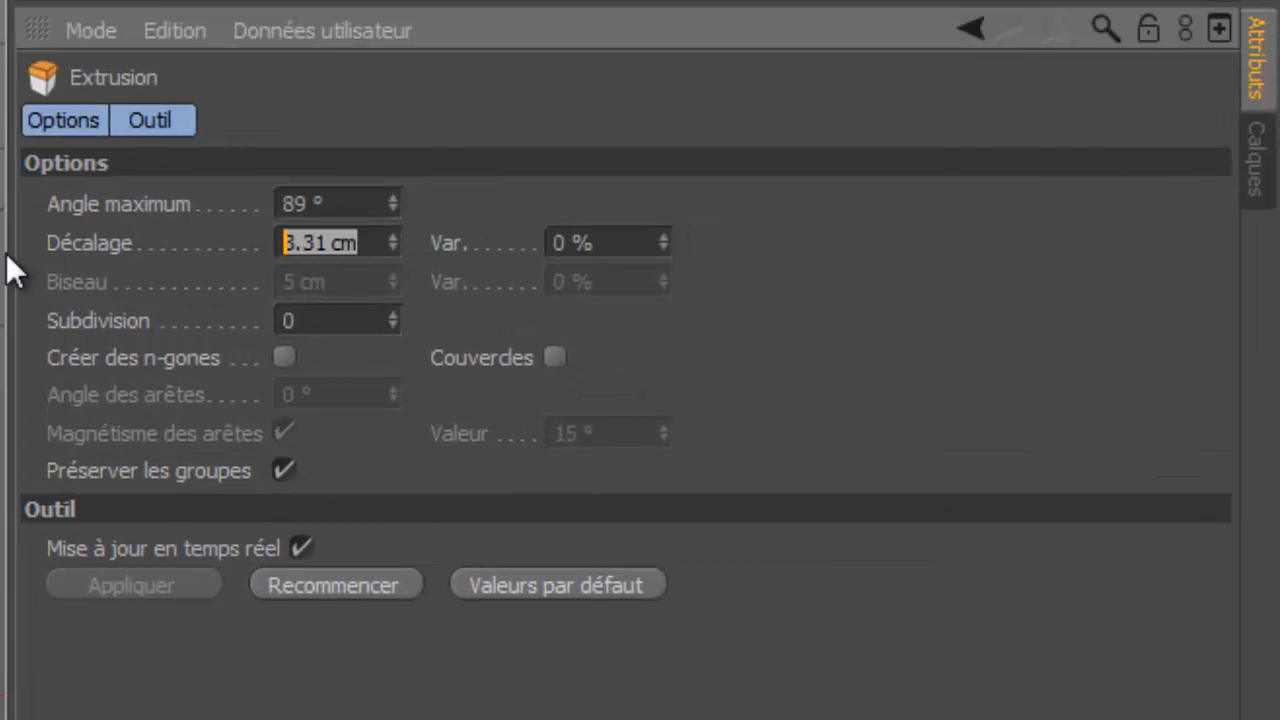
type("2")
key("Return")
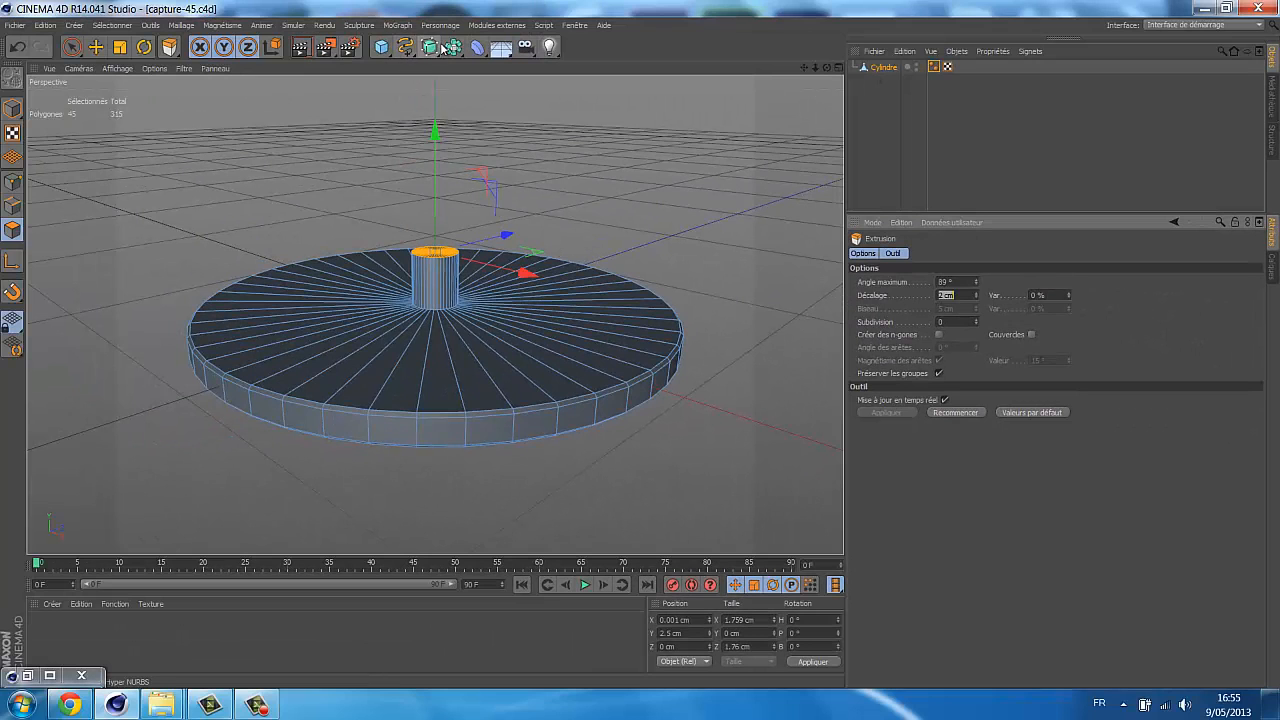
Step: Add a second cylinder with a radius of 1 cm, a height of 8 cm and its orientation set to -X
left_click(382, 46)
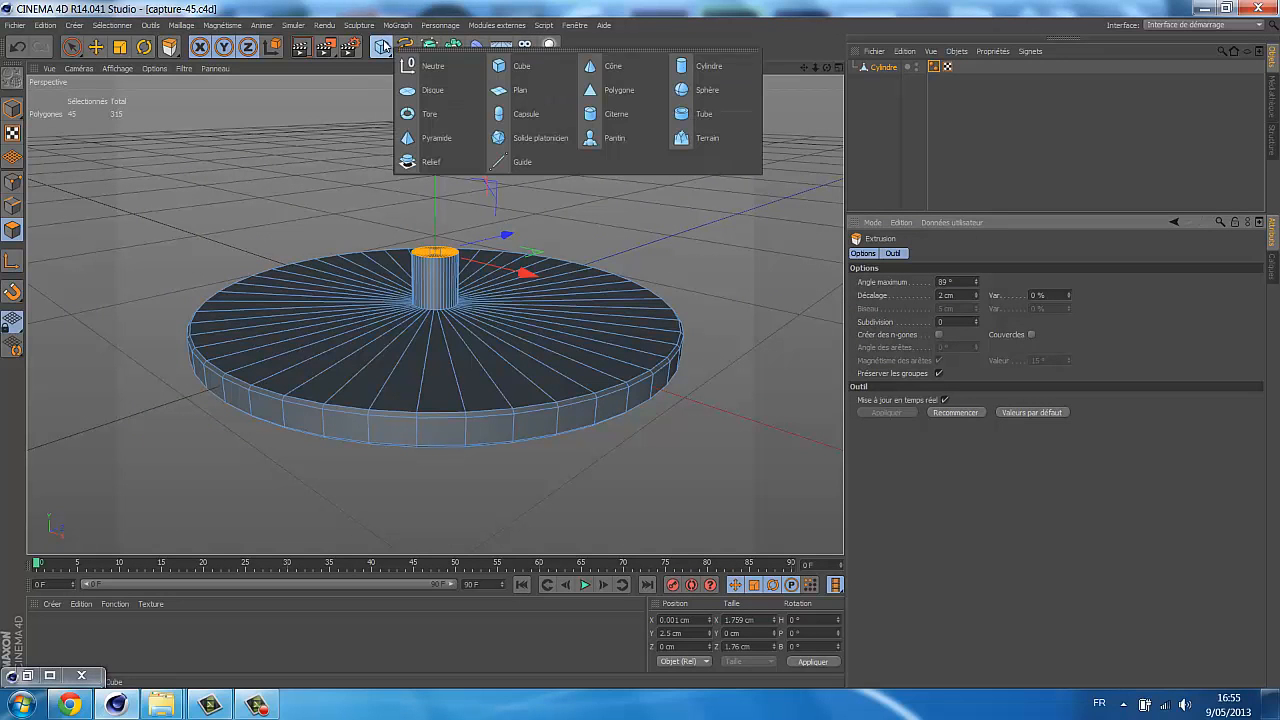
left_click(698, 64)
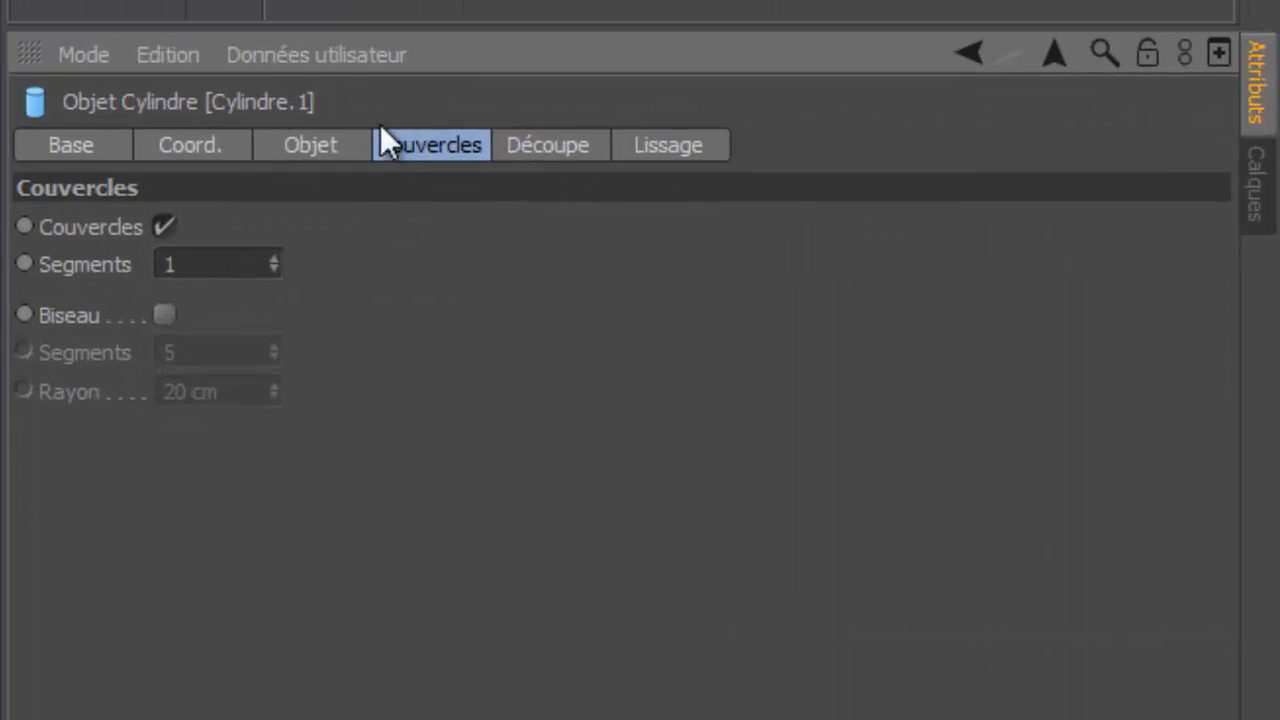
left_click(278, 148)
double_click(320, 232)
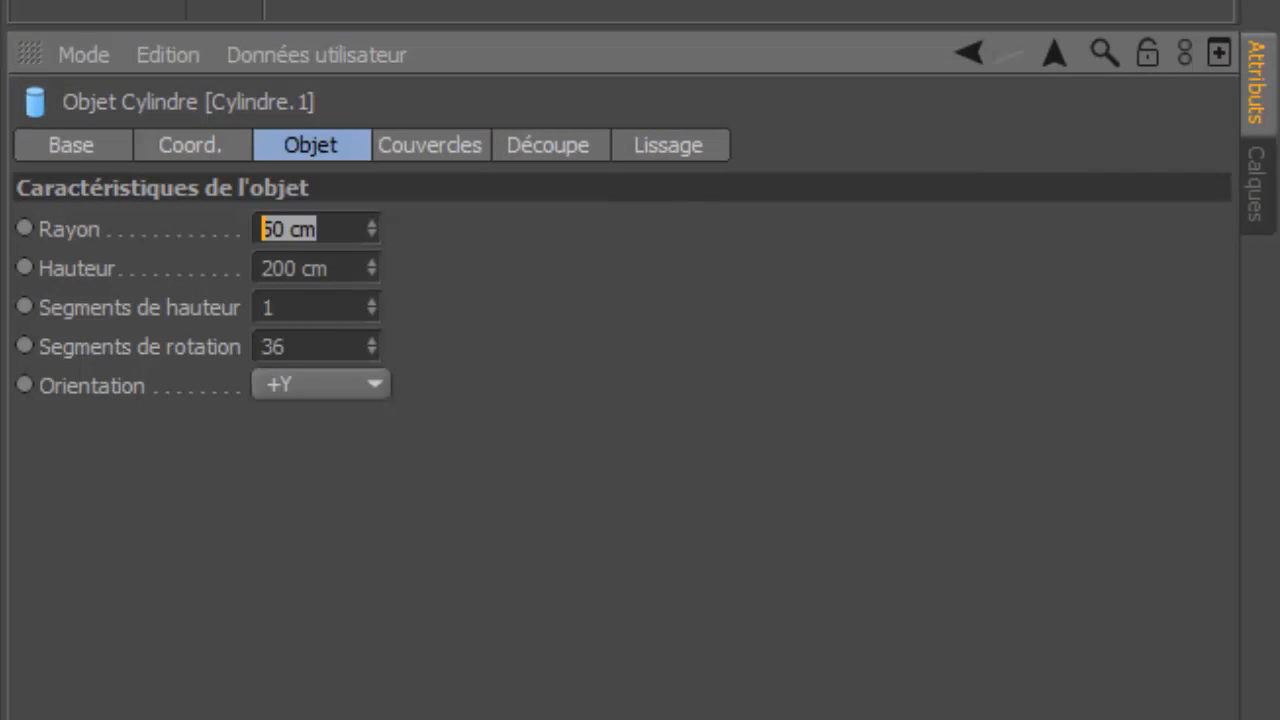
type("1")
key("Tab")
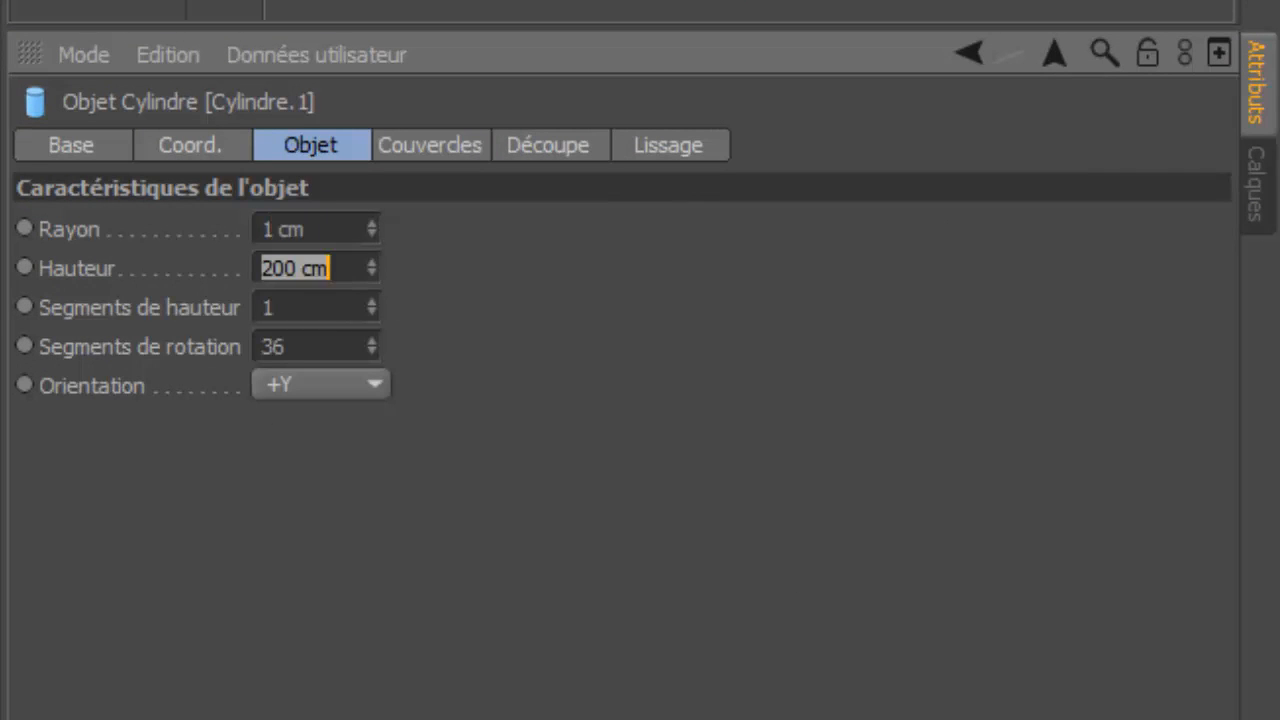
type("8")
key("Tab")
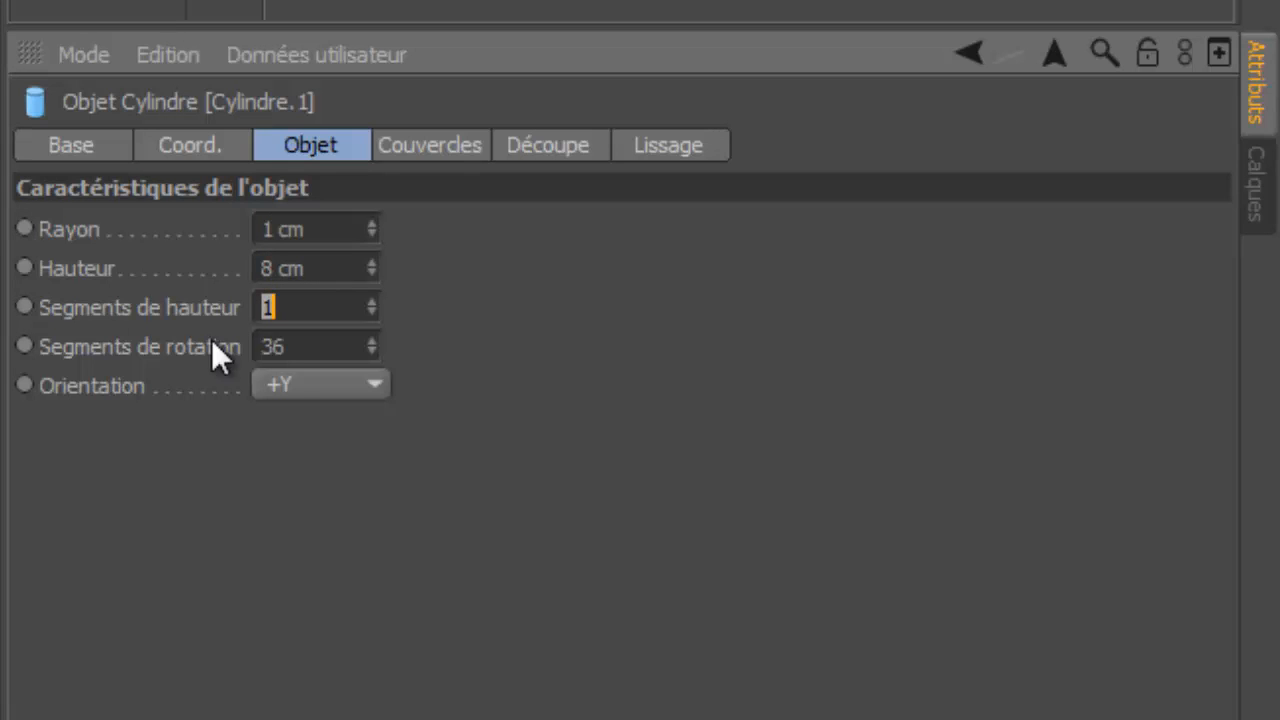
left_click(305, 382)
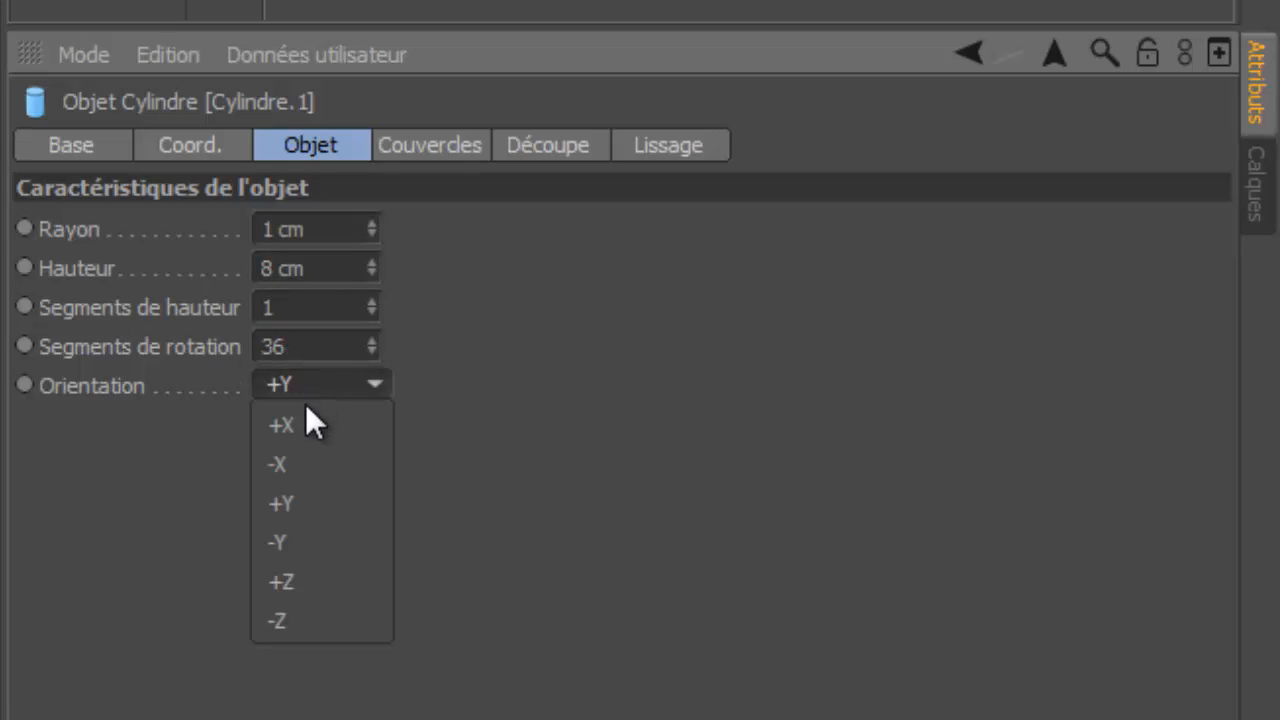
left_click(309, 460)
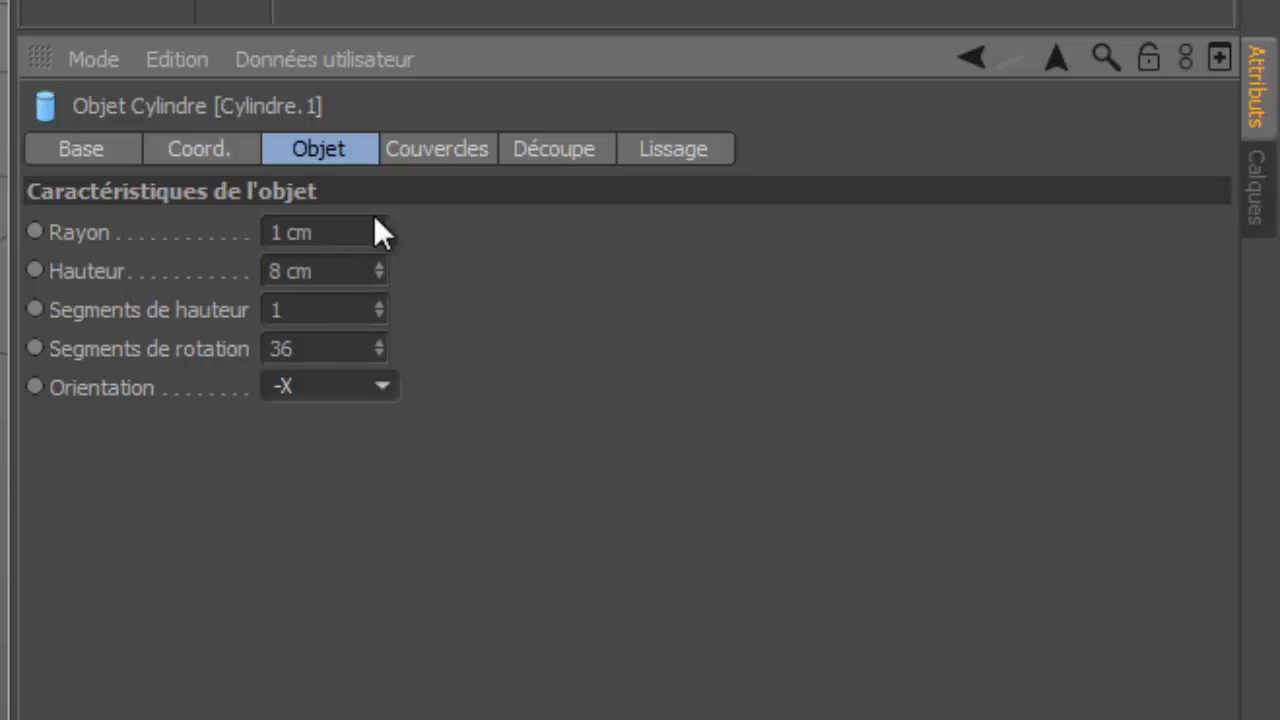
Step: Enable a bevel on the horizontal cylinder's caps with 3 segments and a radius of 0.2 cm
left_click(440, 149)
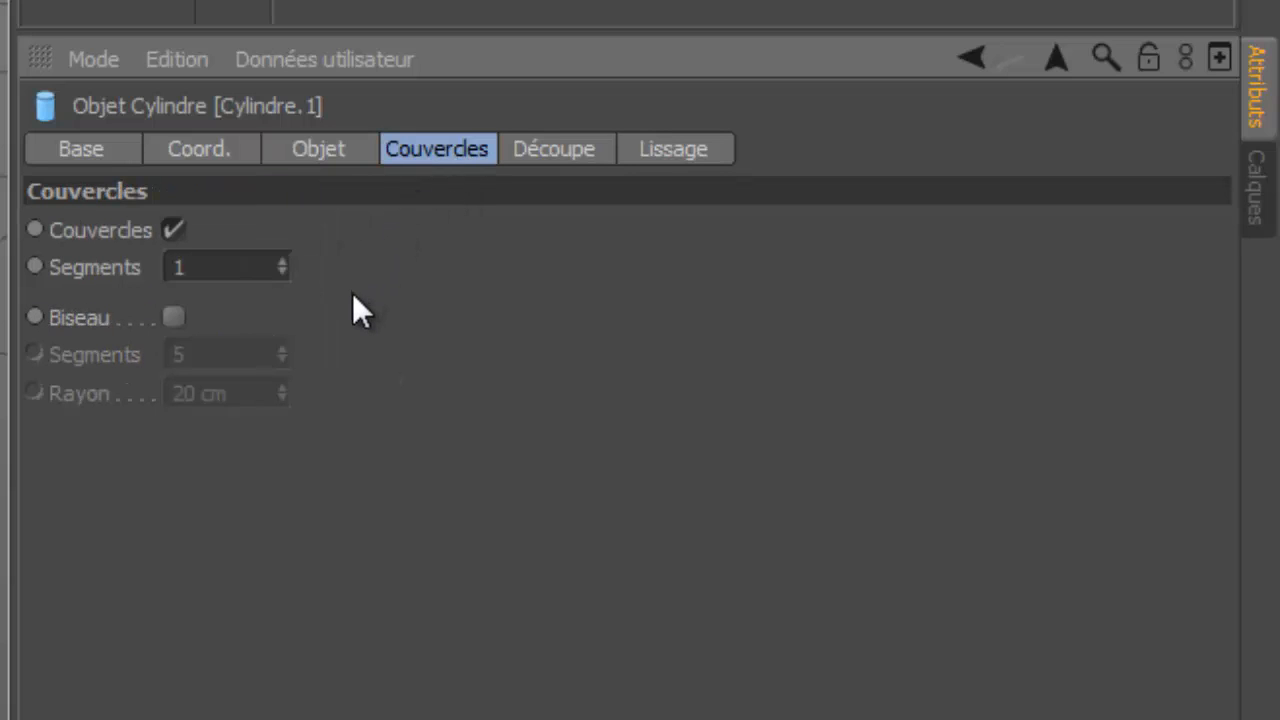
left_click(173, 317)
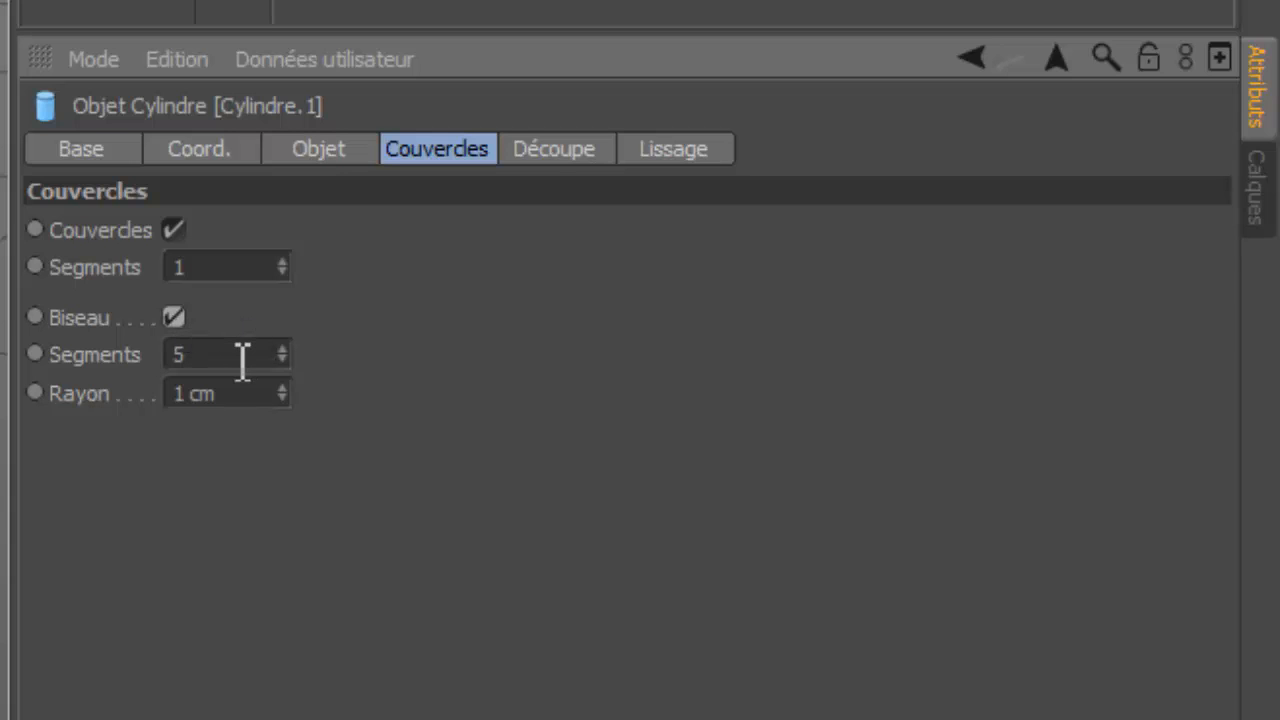
left_click(242, 362)
double_click(171, 363)
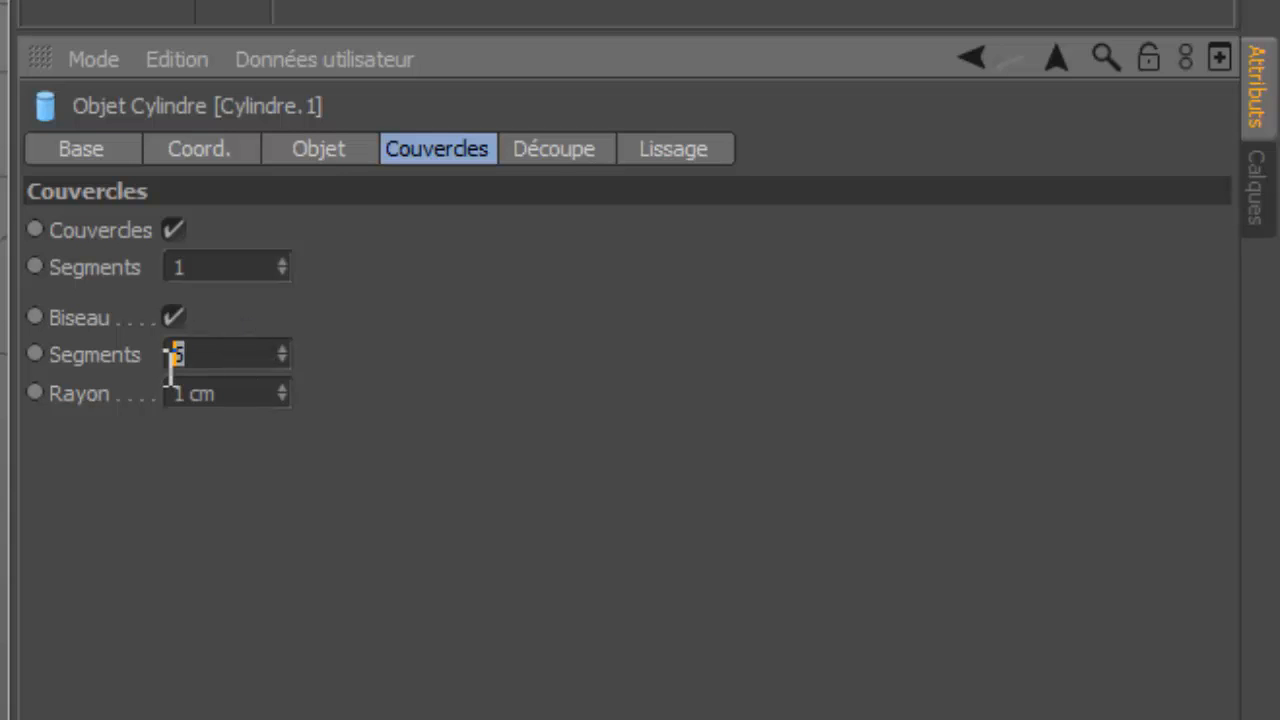
type("3")
left_click(246, 400)
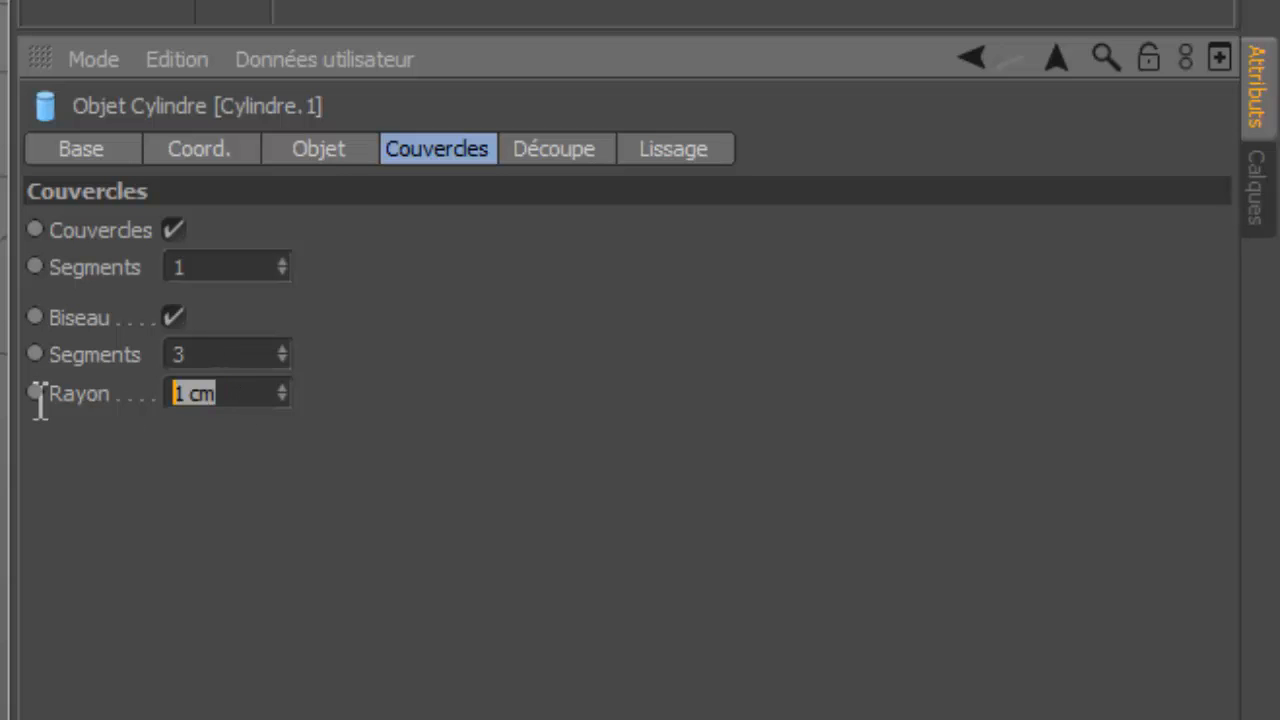
type("0.2")
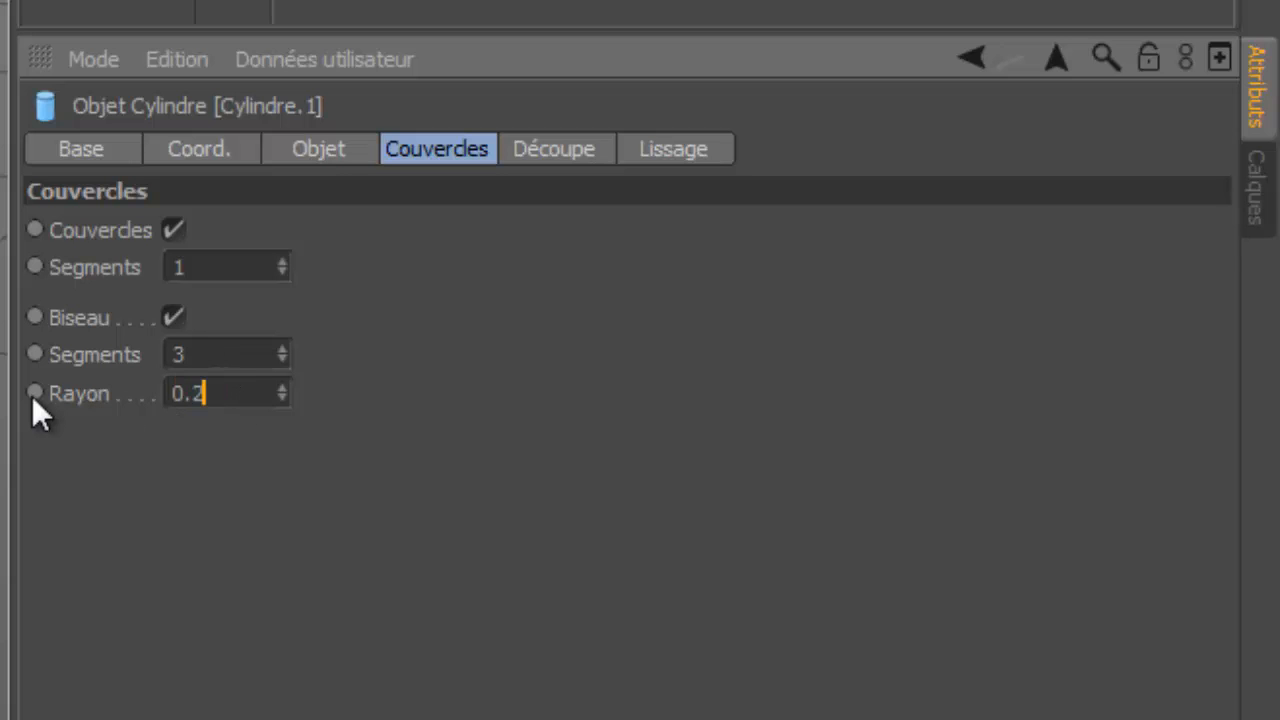
key("Return")
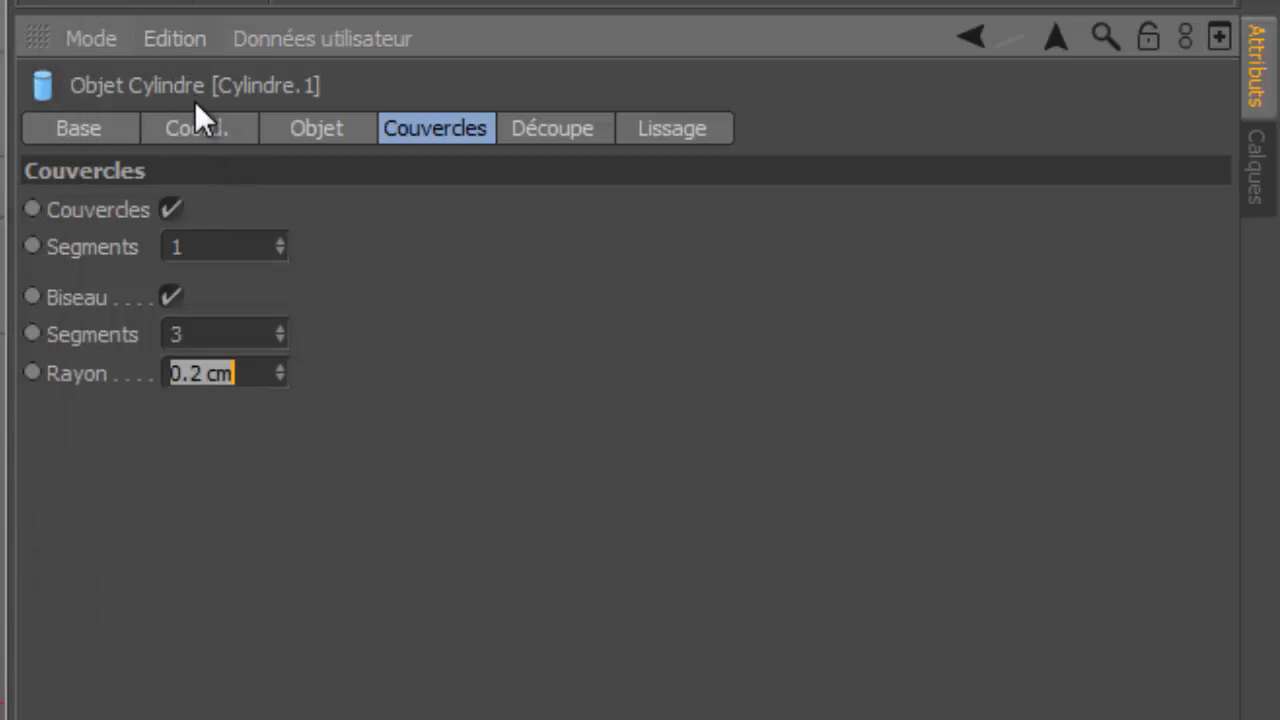
Step: Set the horizontal cylinder's Y position to 3 cm
left_click(226, 128)
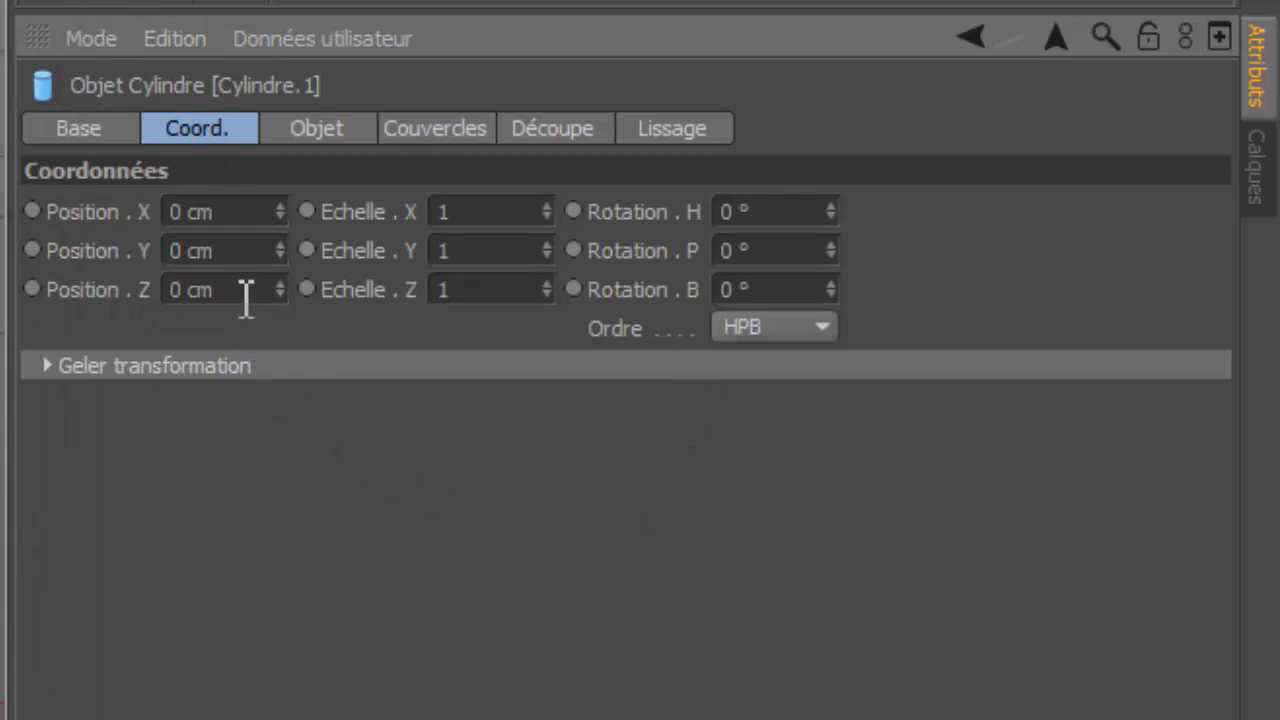
left_click(236, 252)
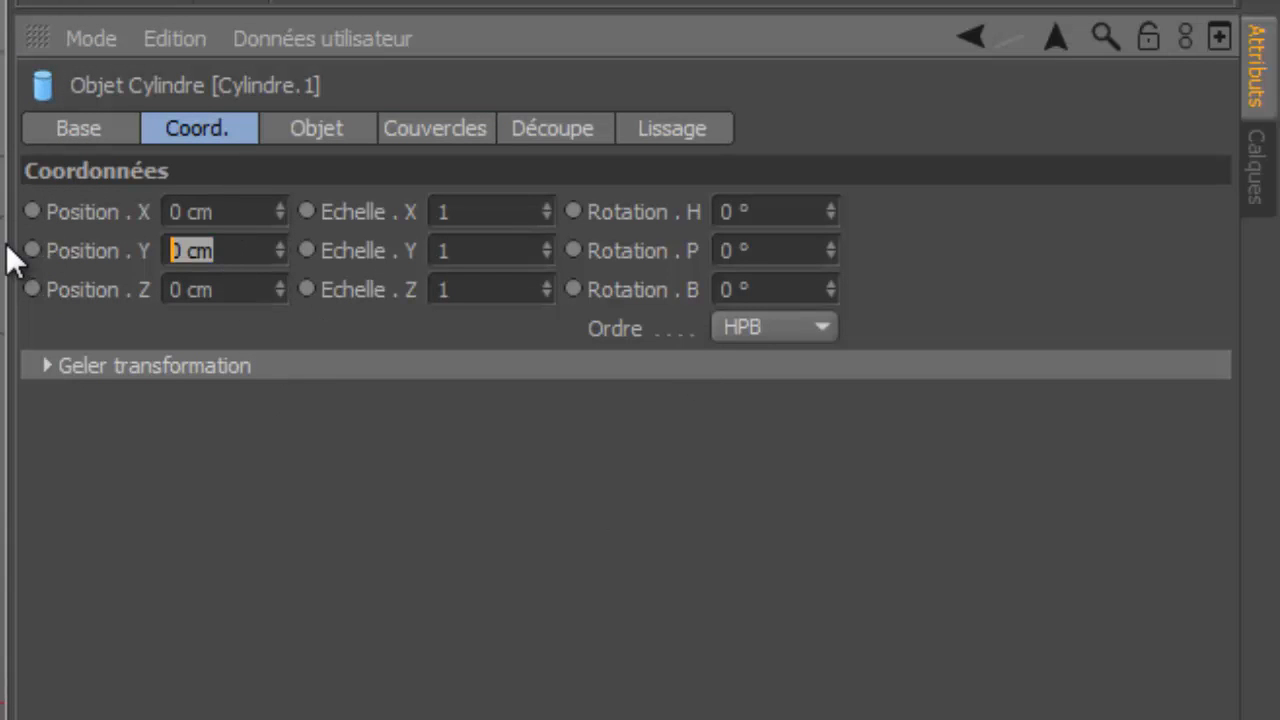
type("3")
key("Return")
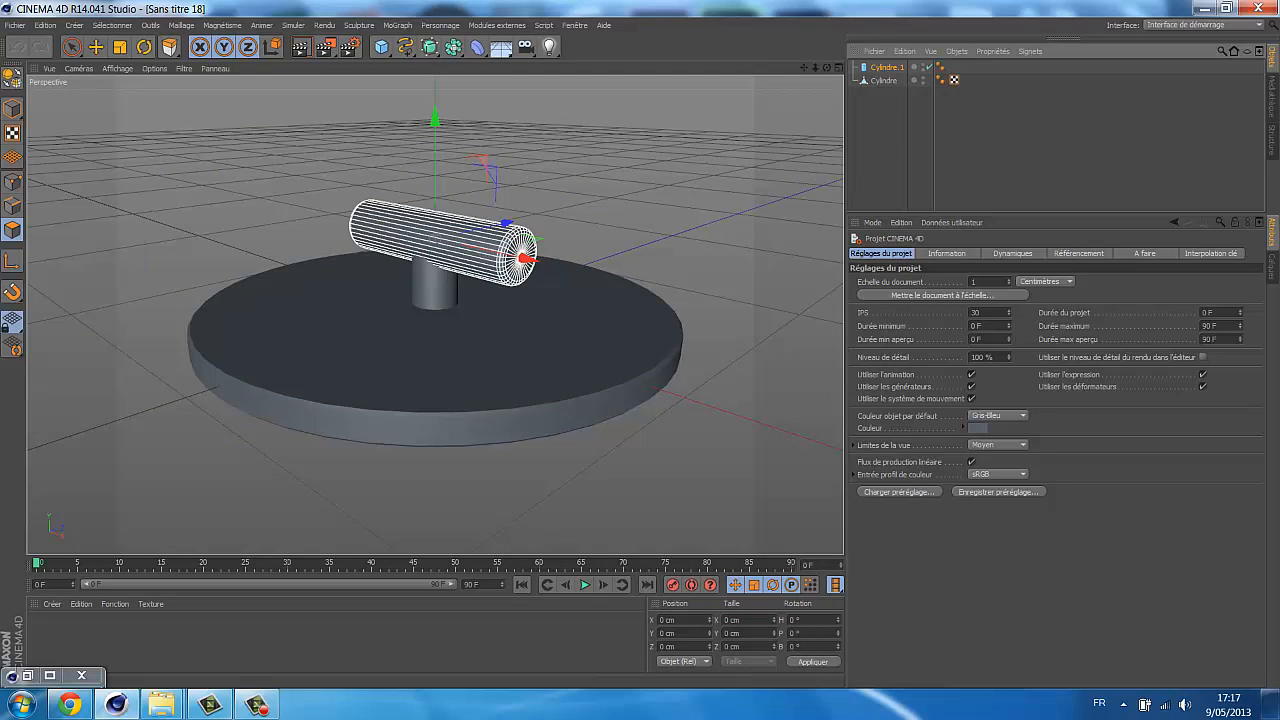
Step: Check the desk lamp in the kitchen reference image, and add a third cylinder primitive
left_click(27, 677)
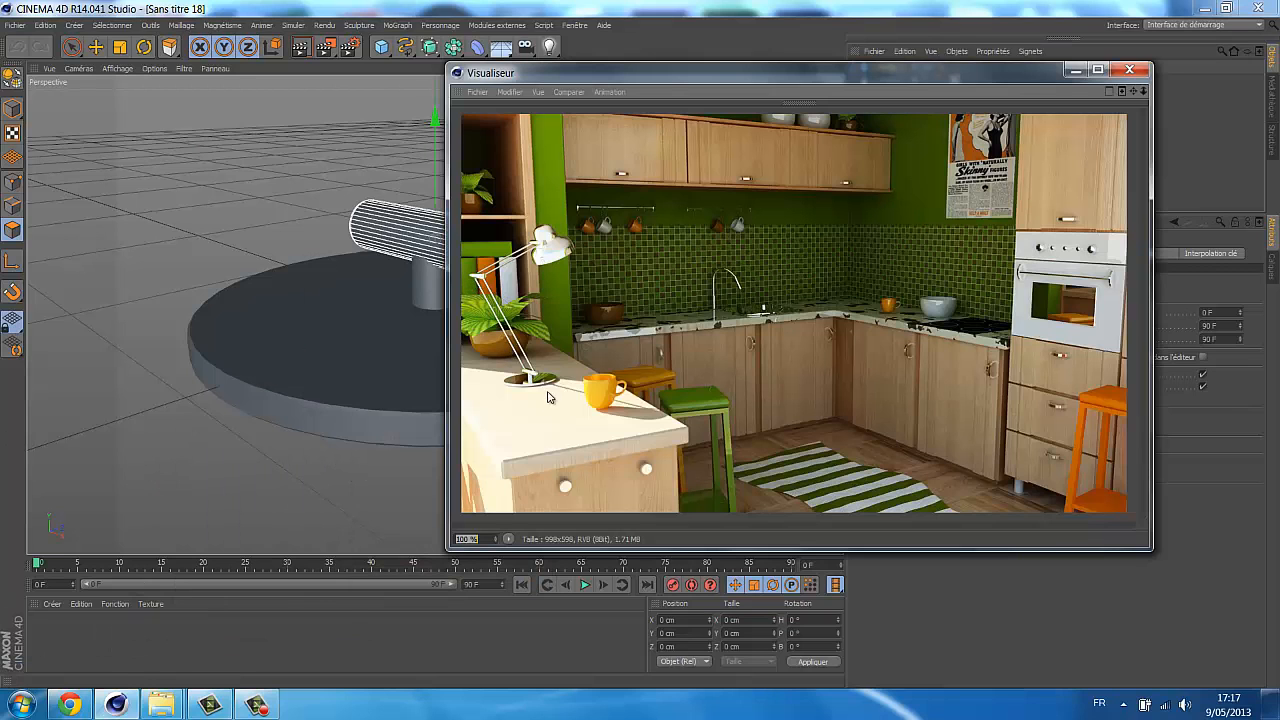
left_click(1074, 70)
left_click(381, 50)
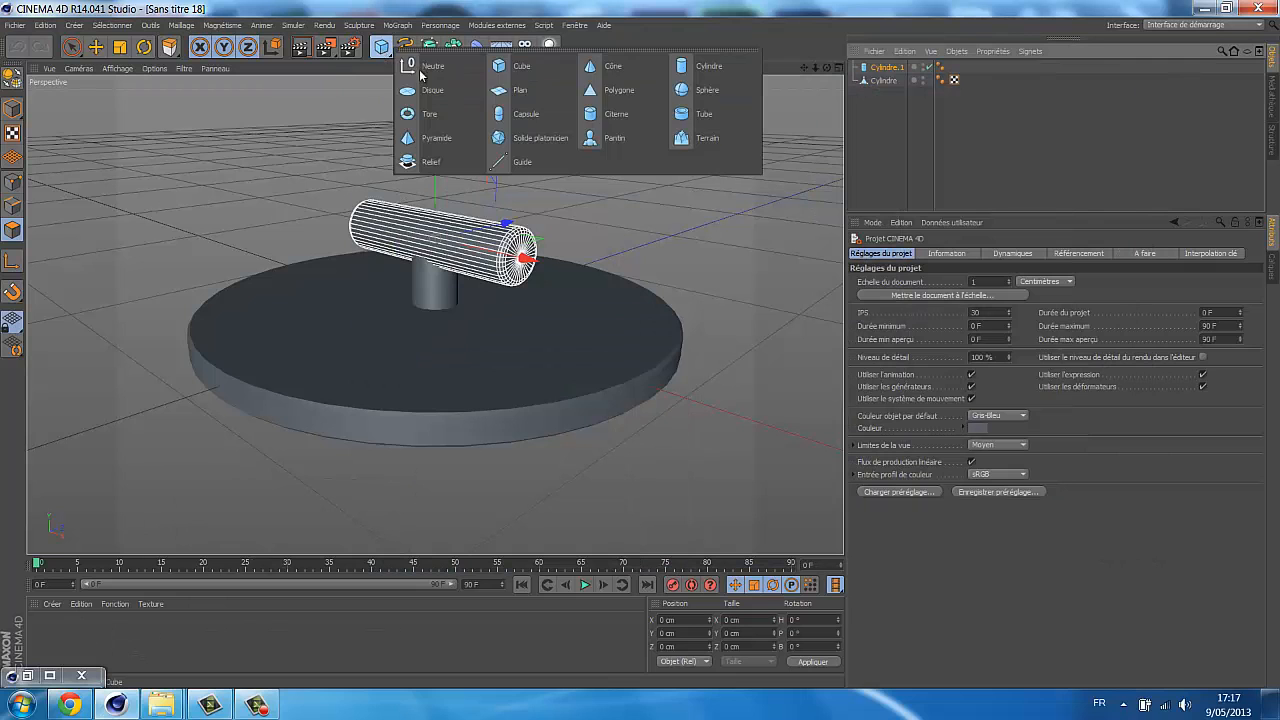
left_click(678, 89)
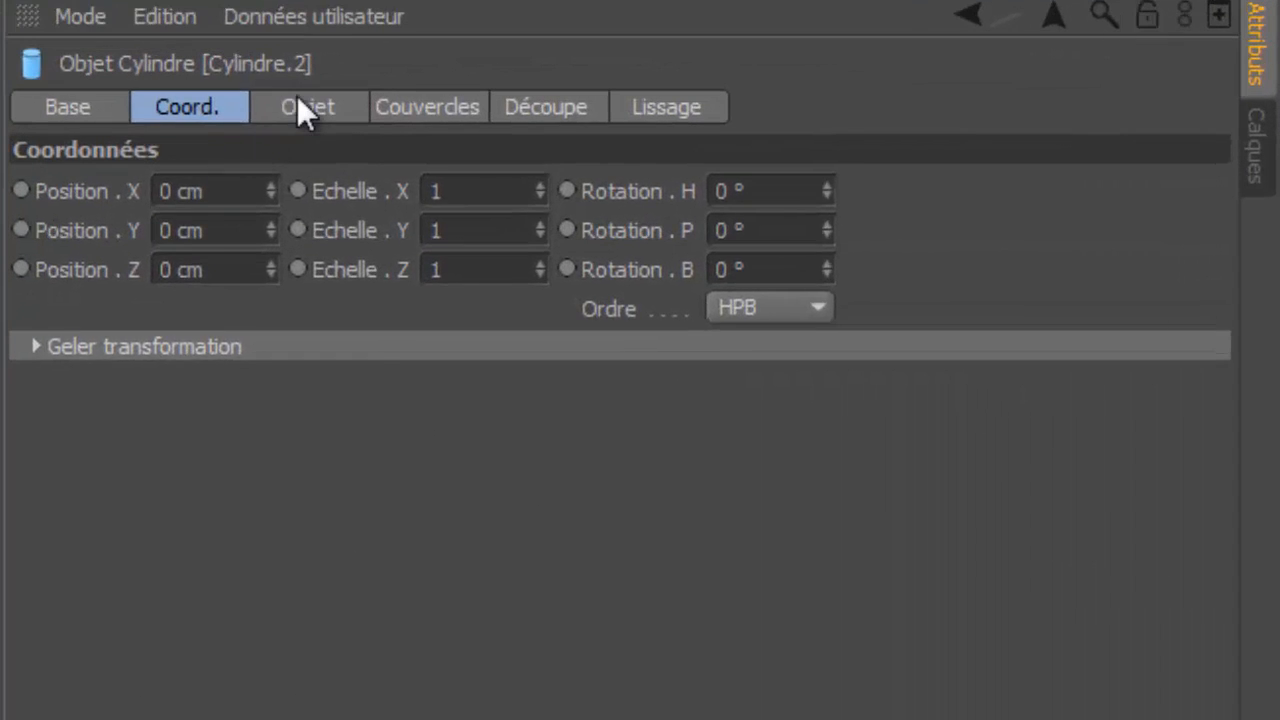
Step: Set the new cylinder's radius to 0.3 cm, its height to 40 cm and its rotation segments to 24
left_click(942, 253)
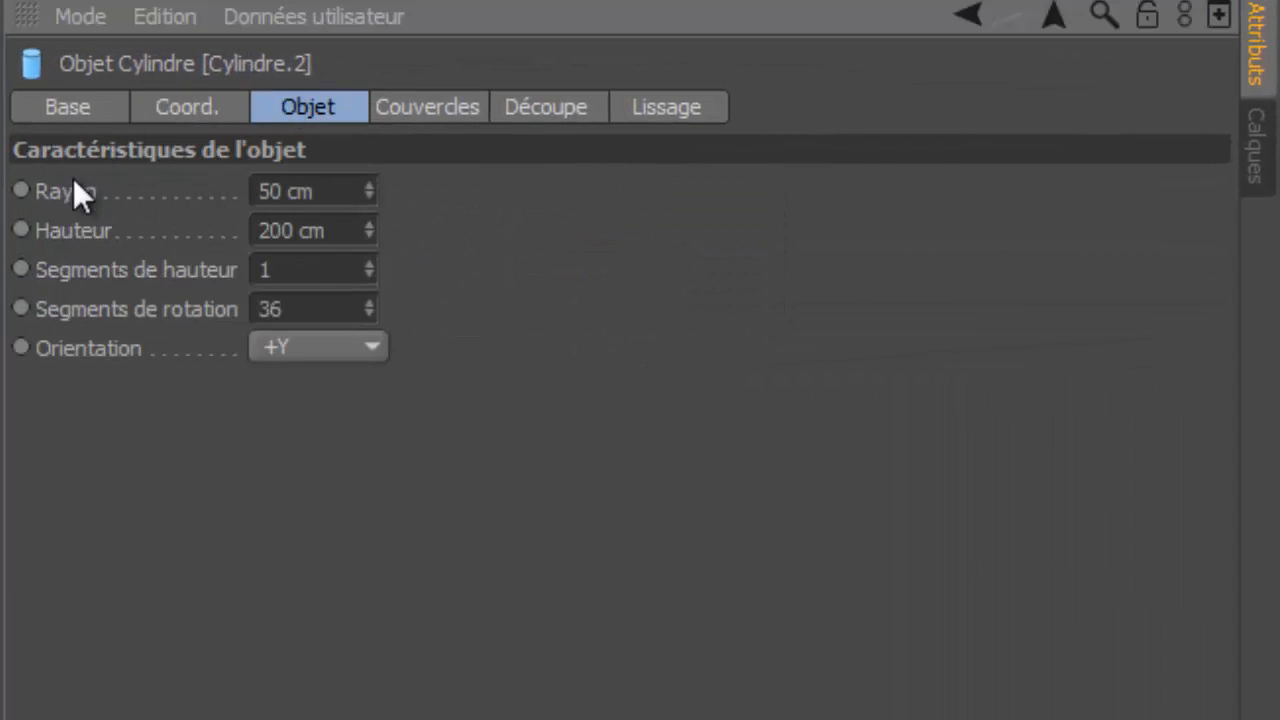
left_click(343, 198)
type("0.3")
key("Tab")
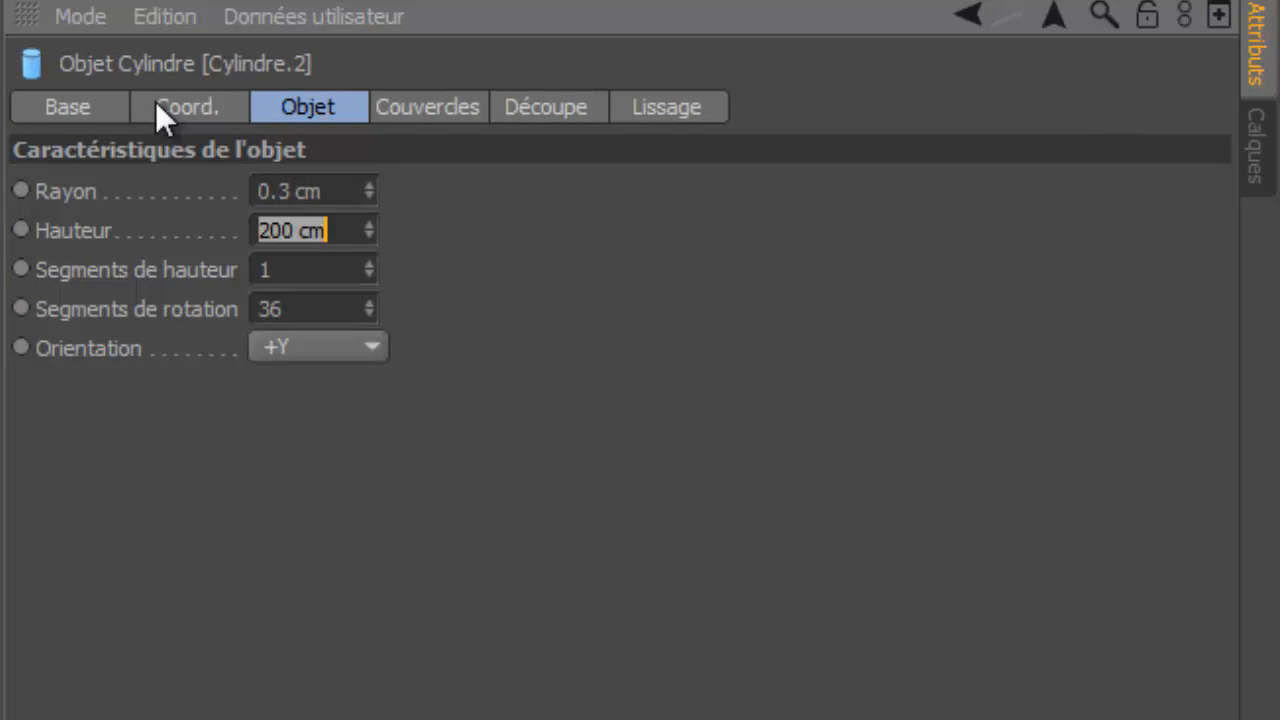
type("40")
key("Tab")
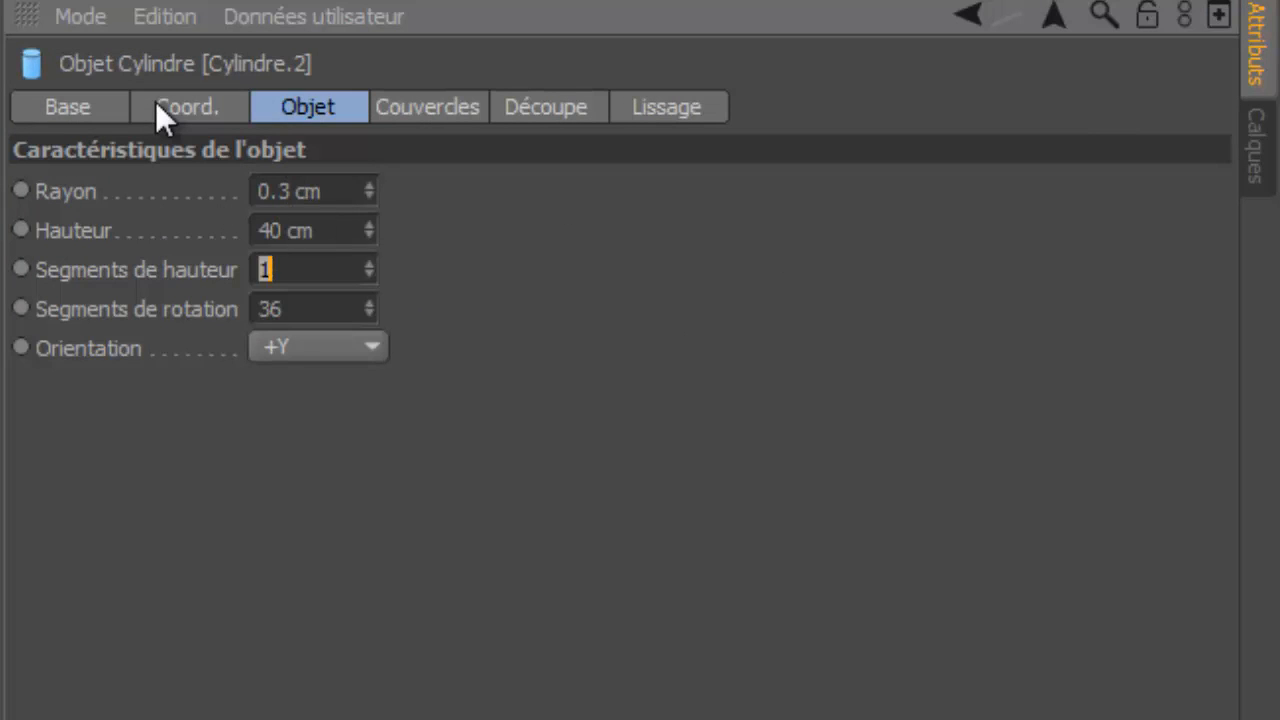
key("Tab")
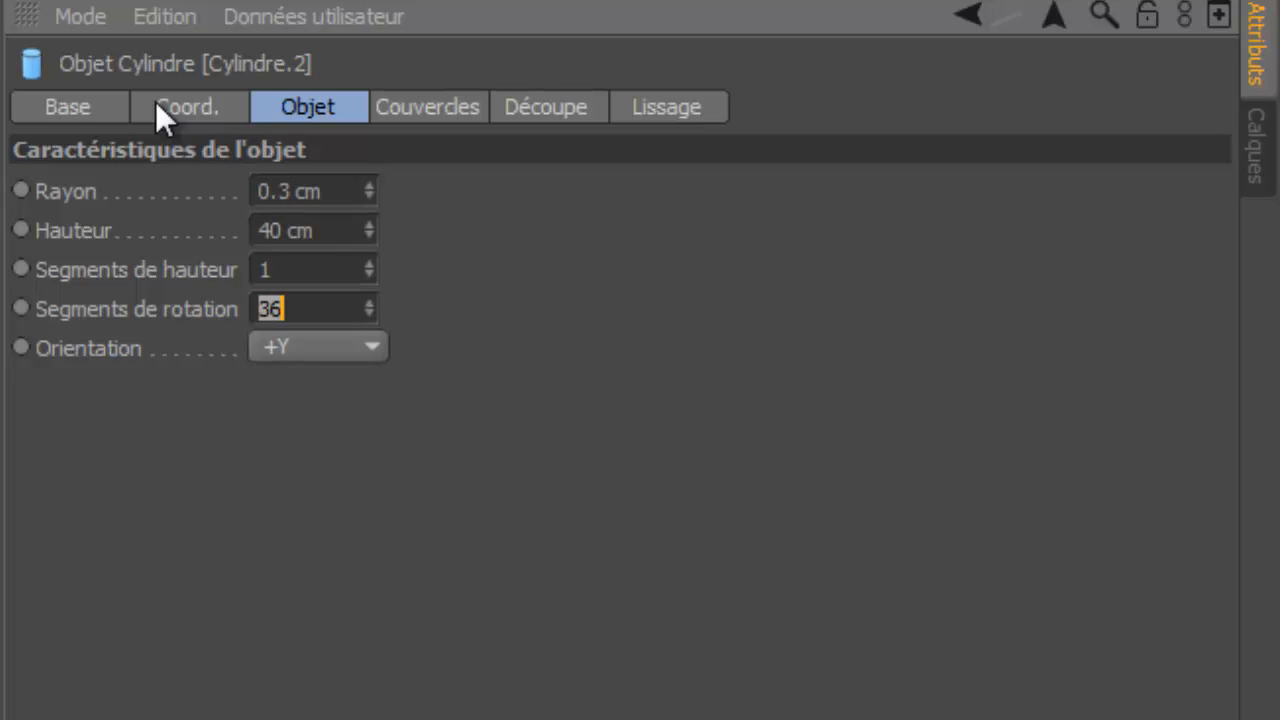
type("24")
key("Tab")
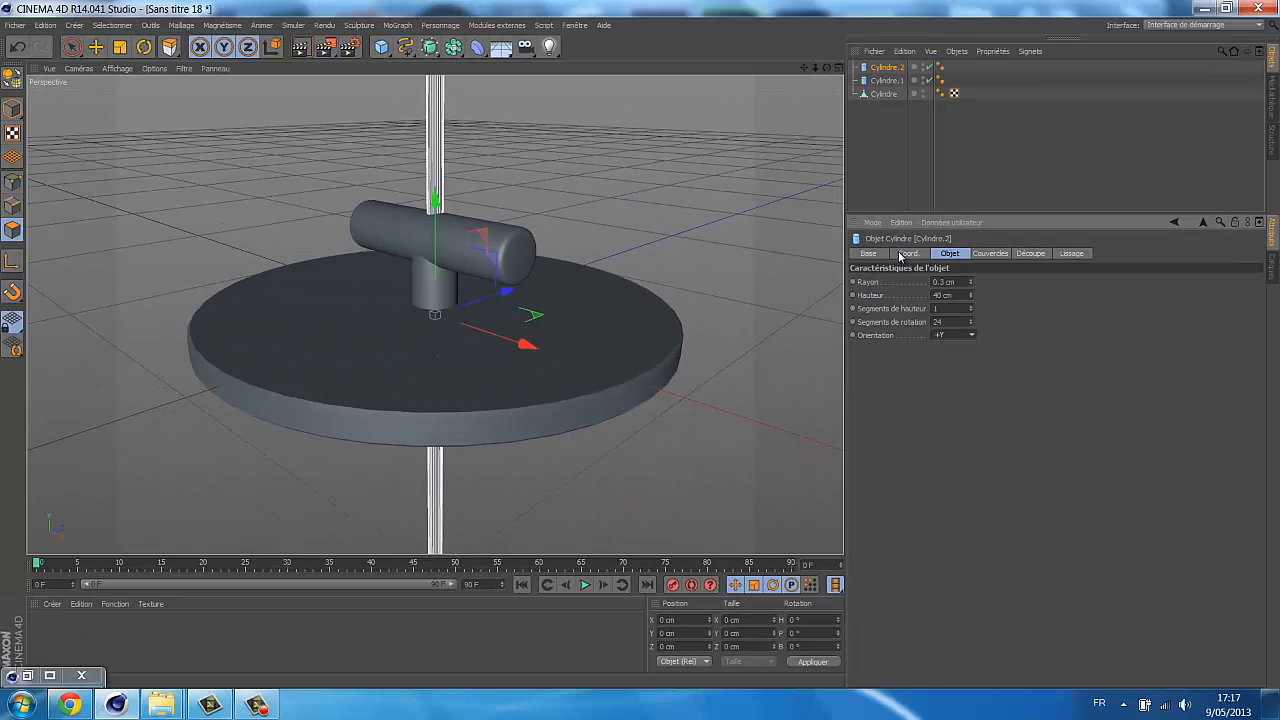
Step: Position the thin rod cylinder at X 3 cm and Y 23 cm
scroll(517, 244, "down", 5)
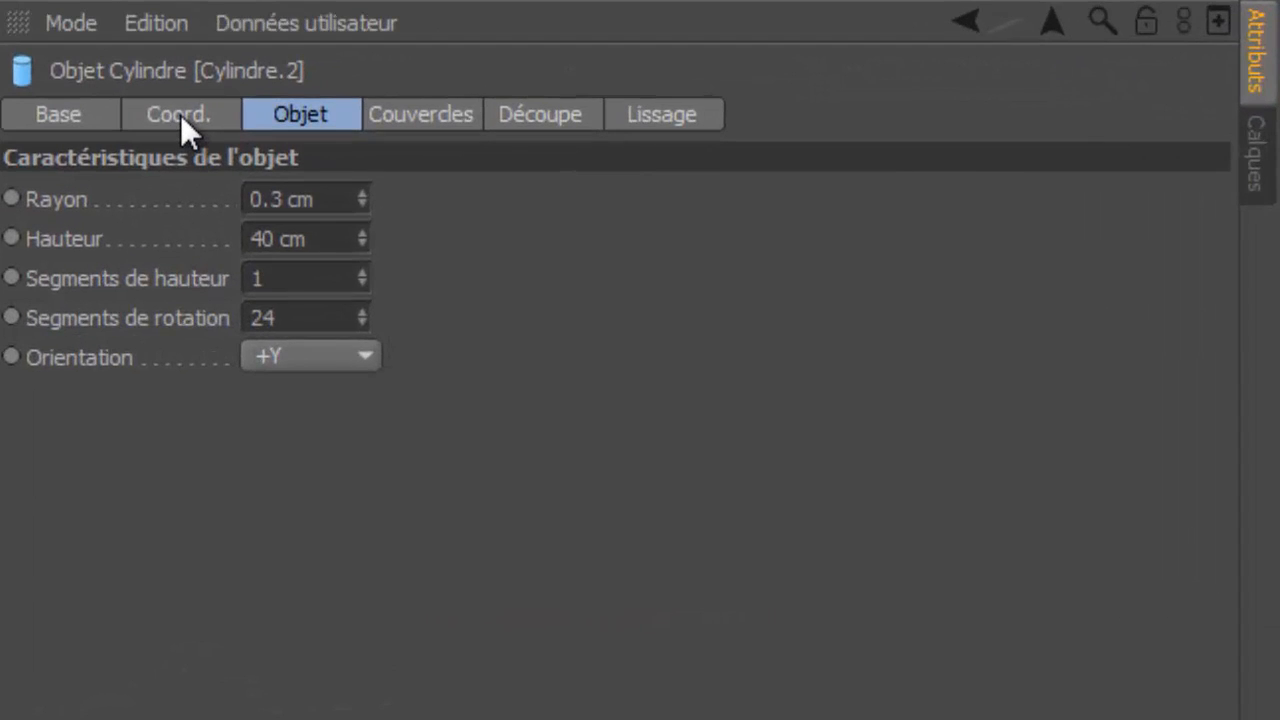
left_click(909, 254)
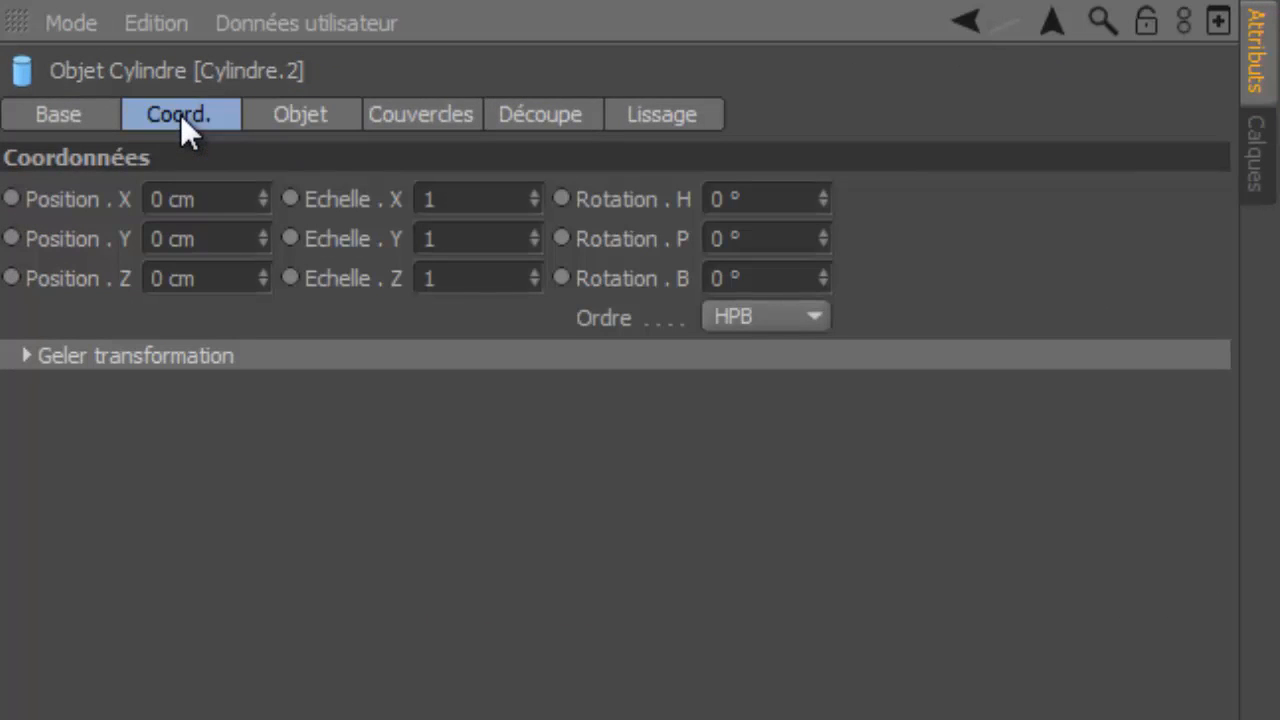
left_click(218, 210)
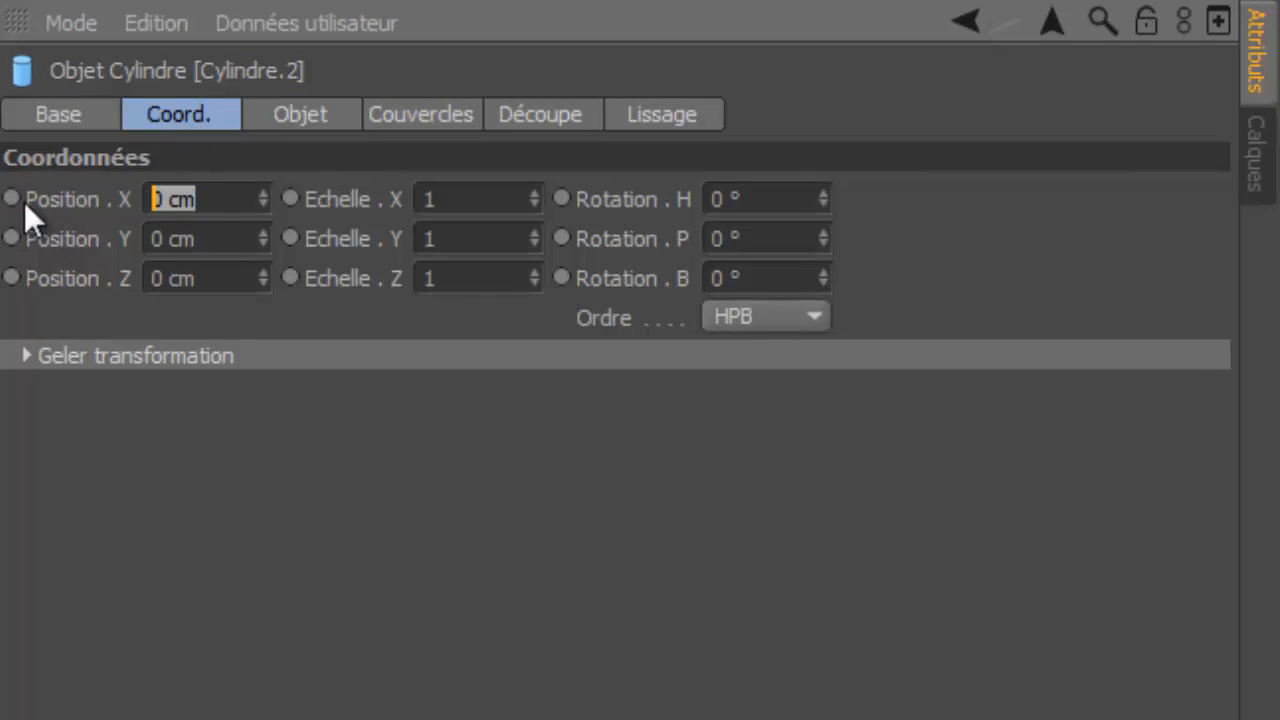
type("3")
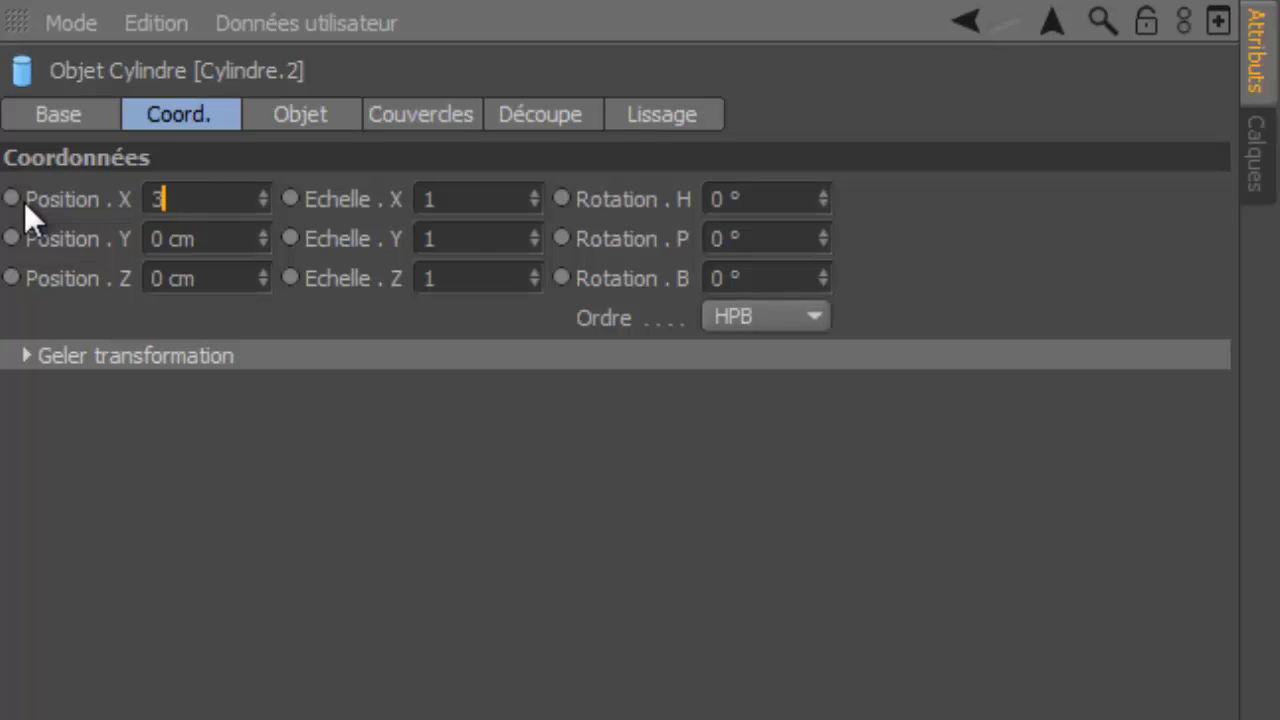
key("Tab")
type("23")
key("Tab")
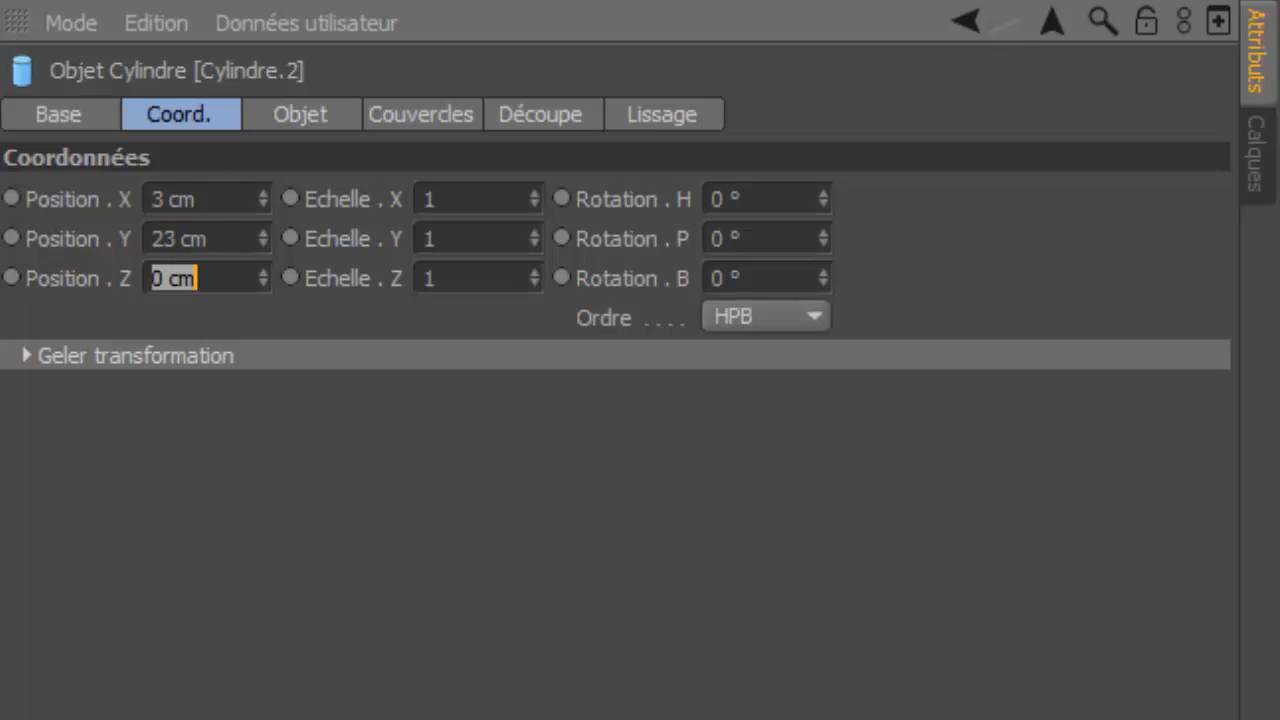
key("Return")
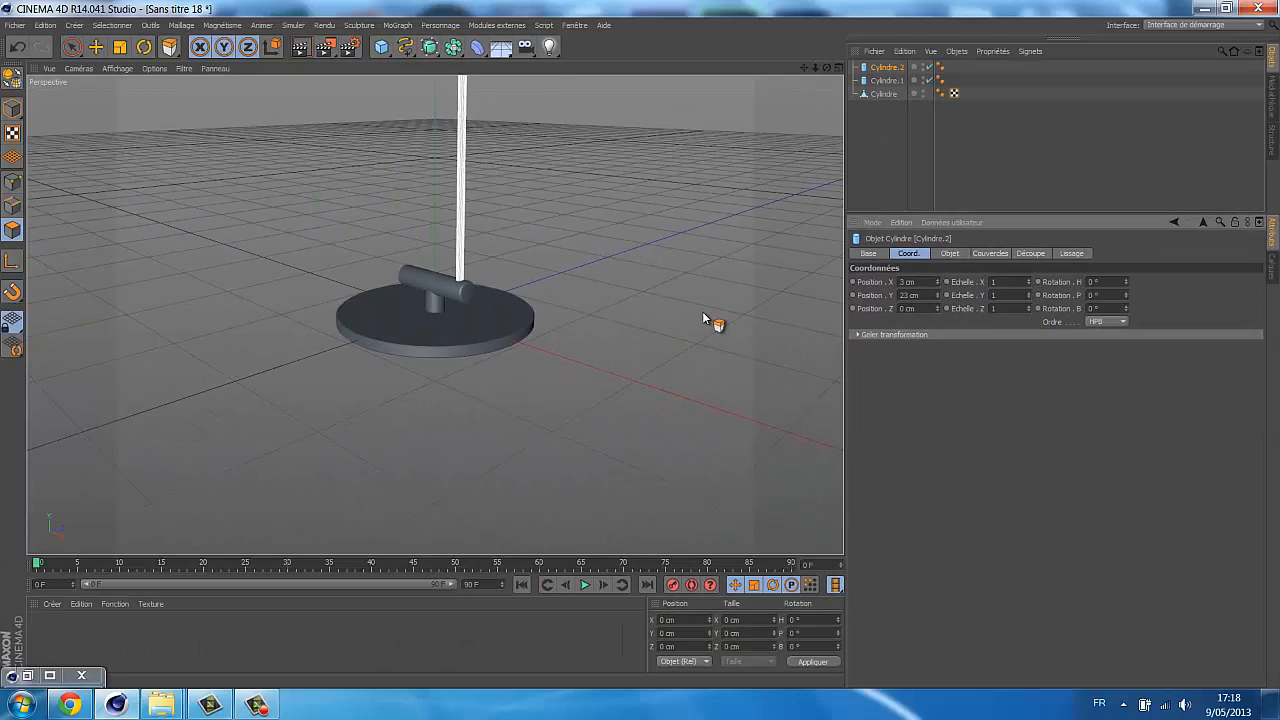
Step: Duplicate the thin vertical rod cylinder with copy and paste
key("h")
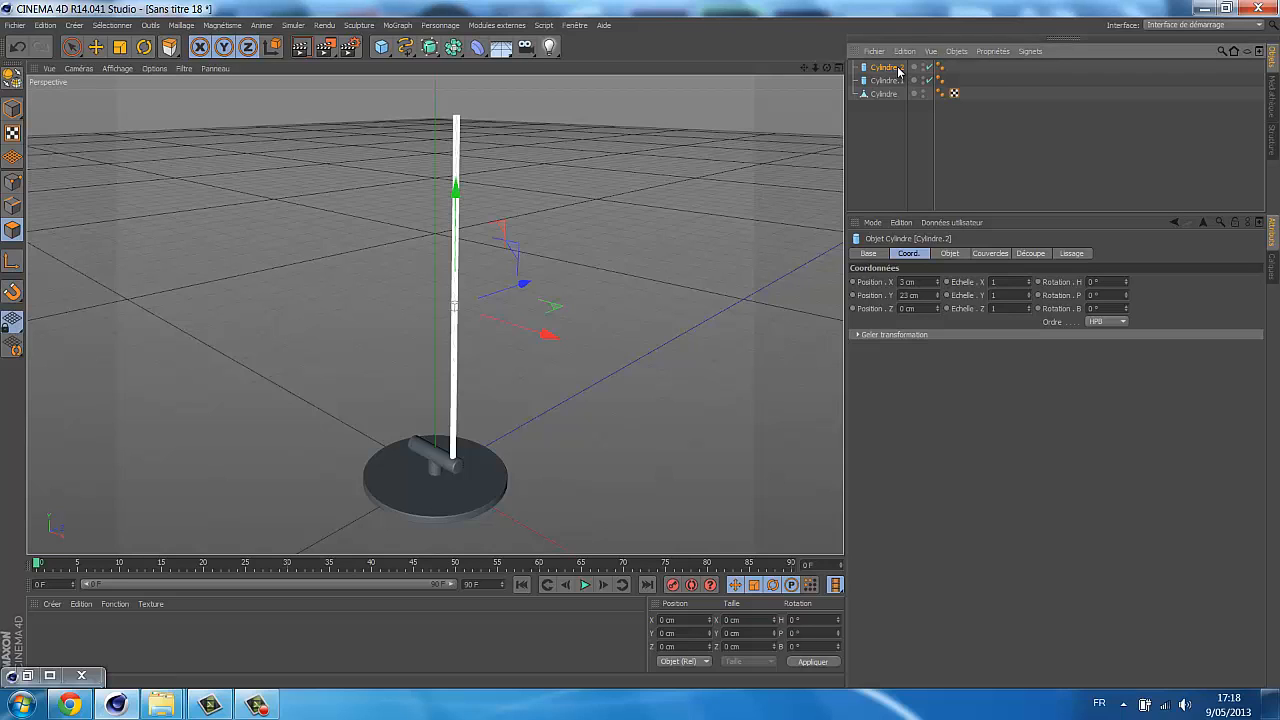
key("ctrl+c")
key("ctrl+v")
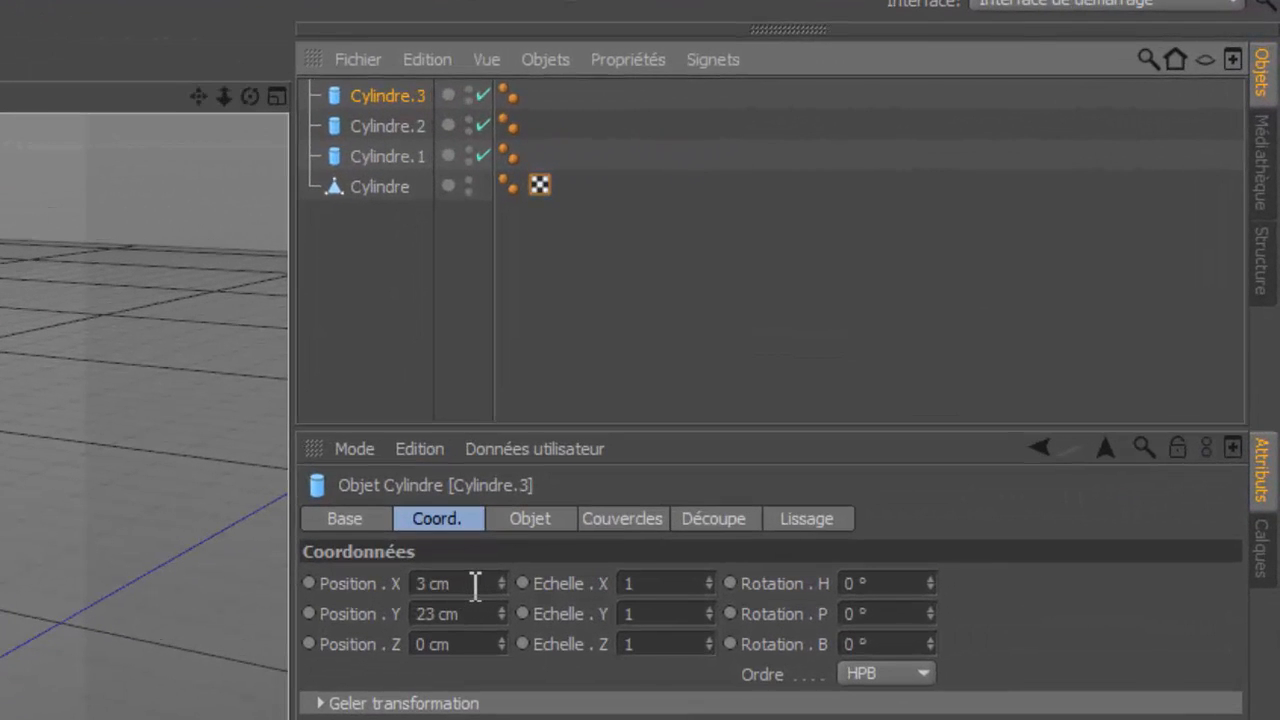
left_click_drag(475, 586, 374, 589)
key("BackSpace")
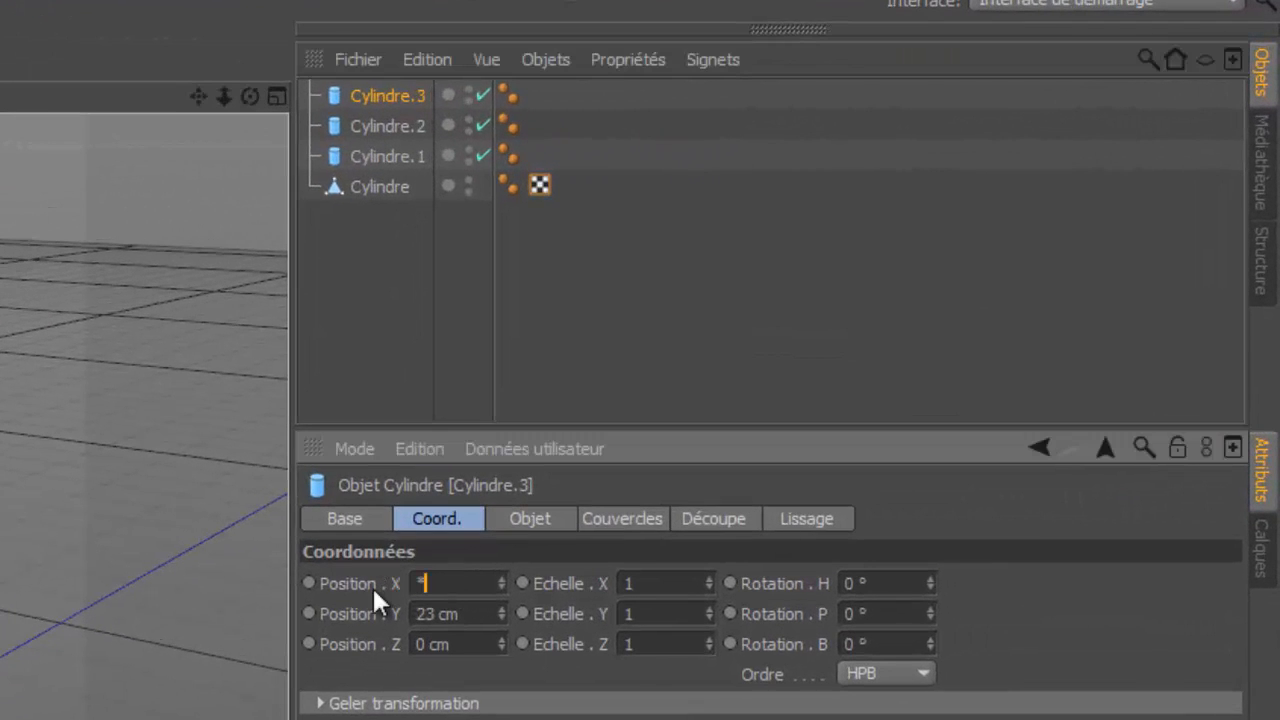
type("0")
key("Return")
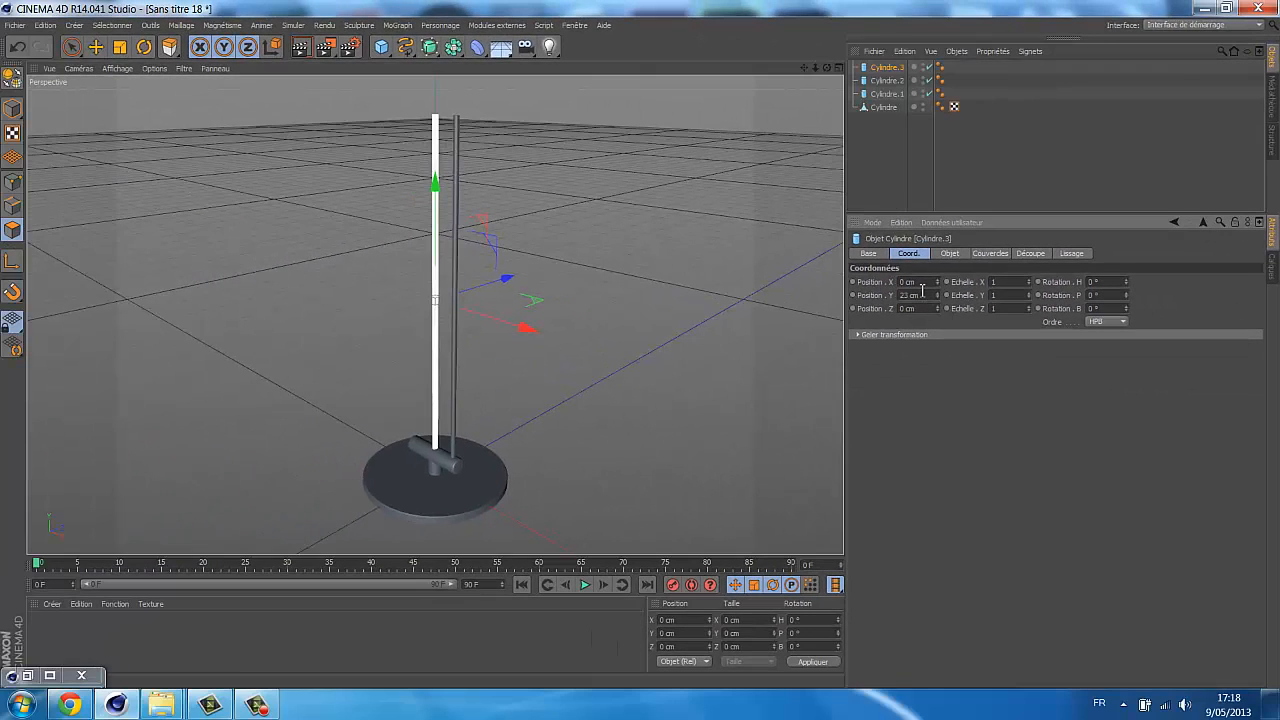
key("ctrl+z")
Step: Set the duplicated rod's X position to -3 cm
left_click_drag(927, 283, 856, 284)
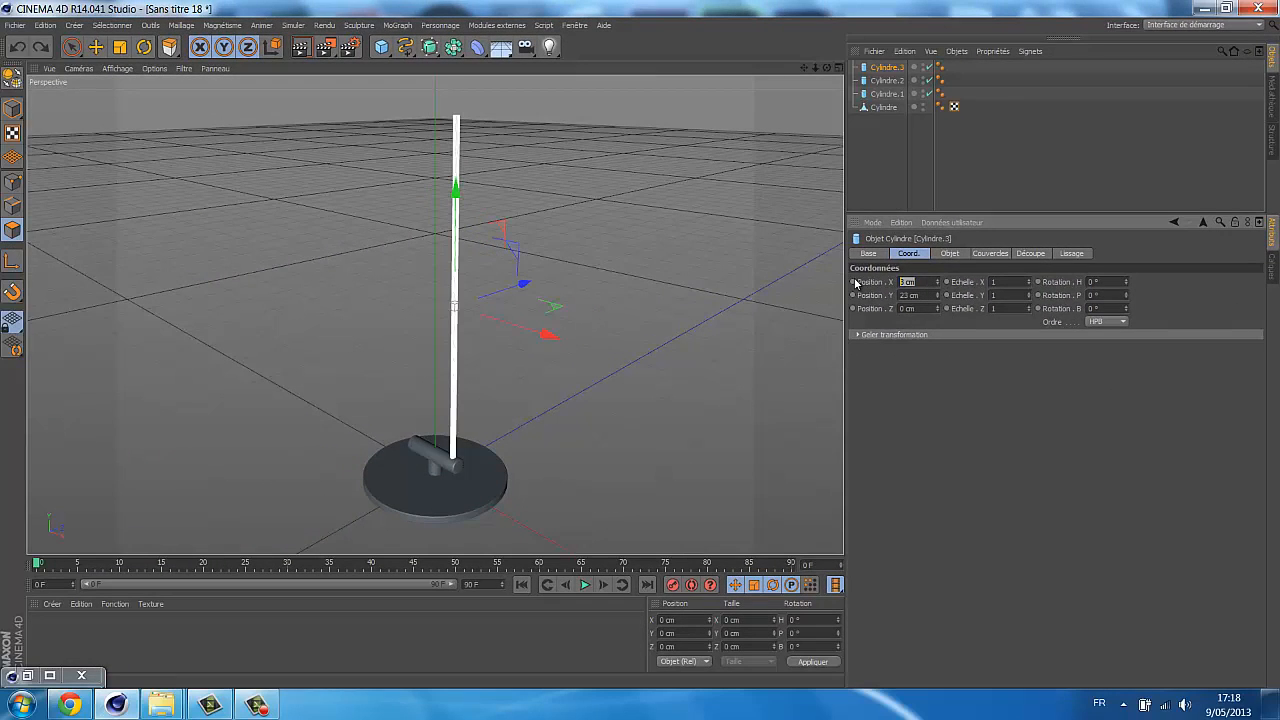
type("-3")
key("Return")
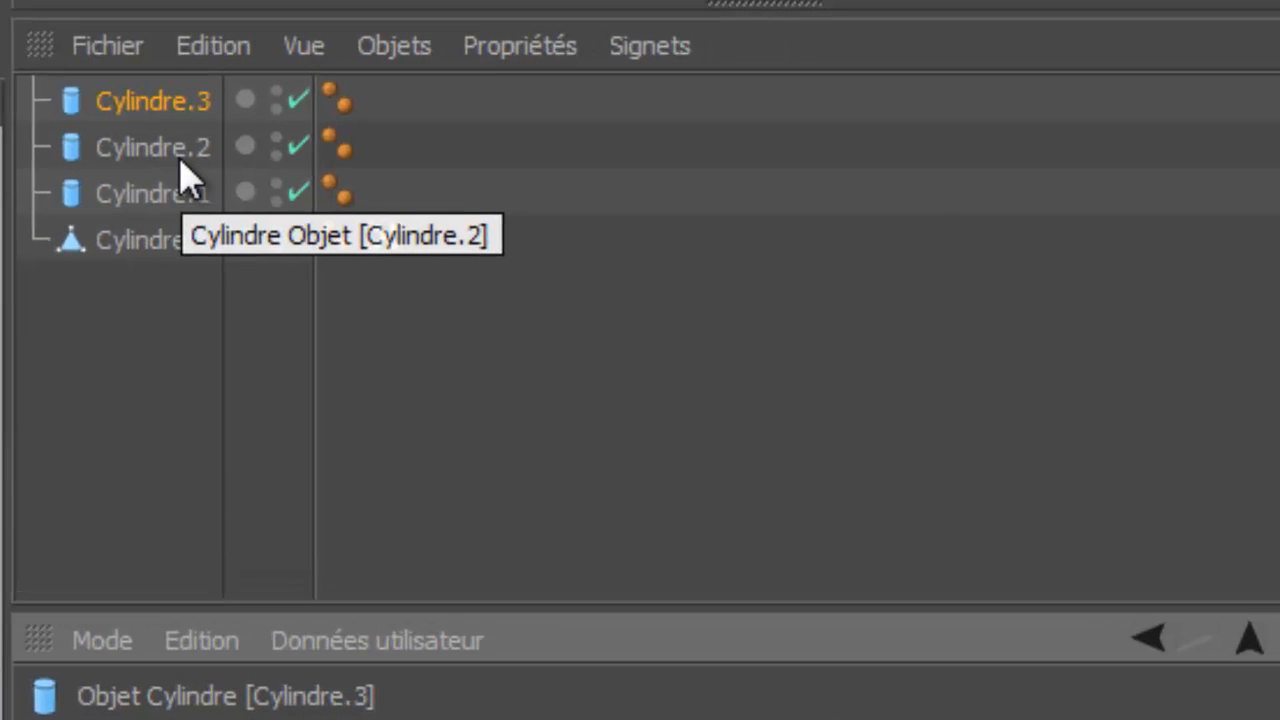
Step: Group the two thin rods and the horizontal joint cylinder under one null object
left_click(181, 160, "shift")
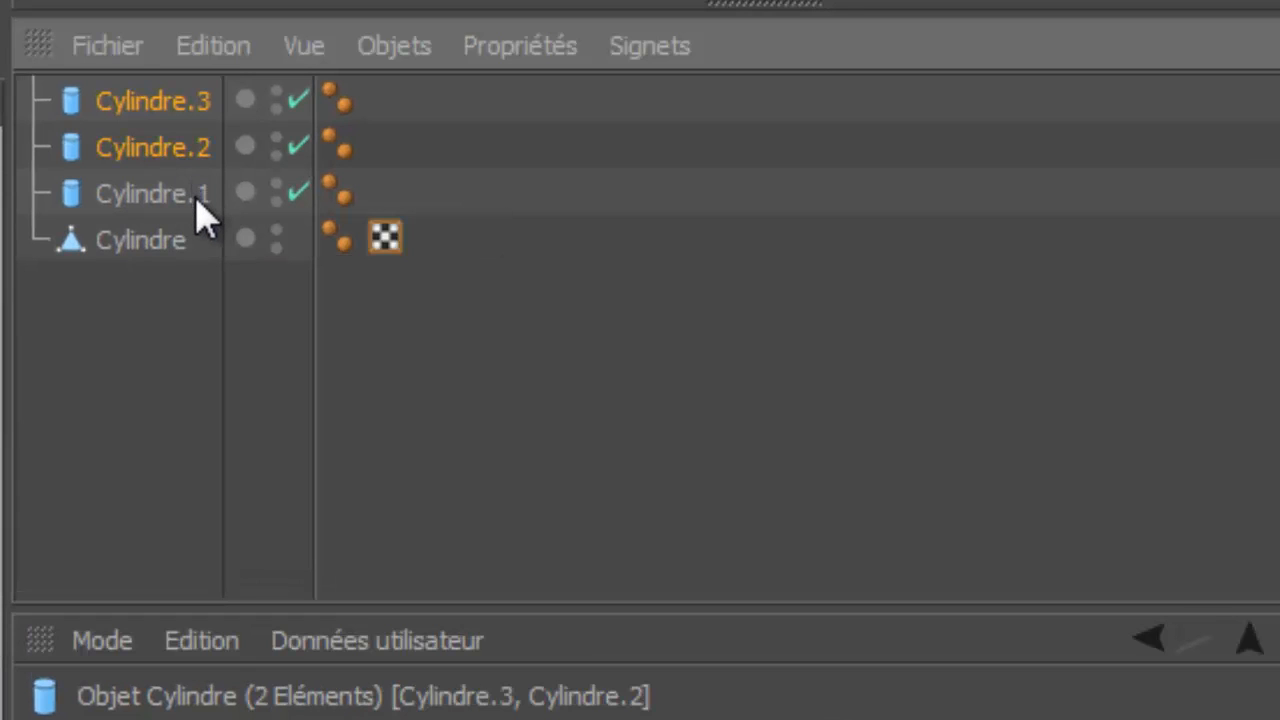
left_click(196, 196, "shift")
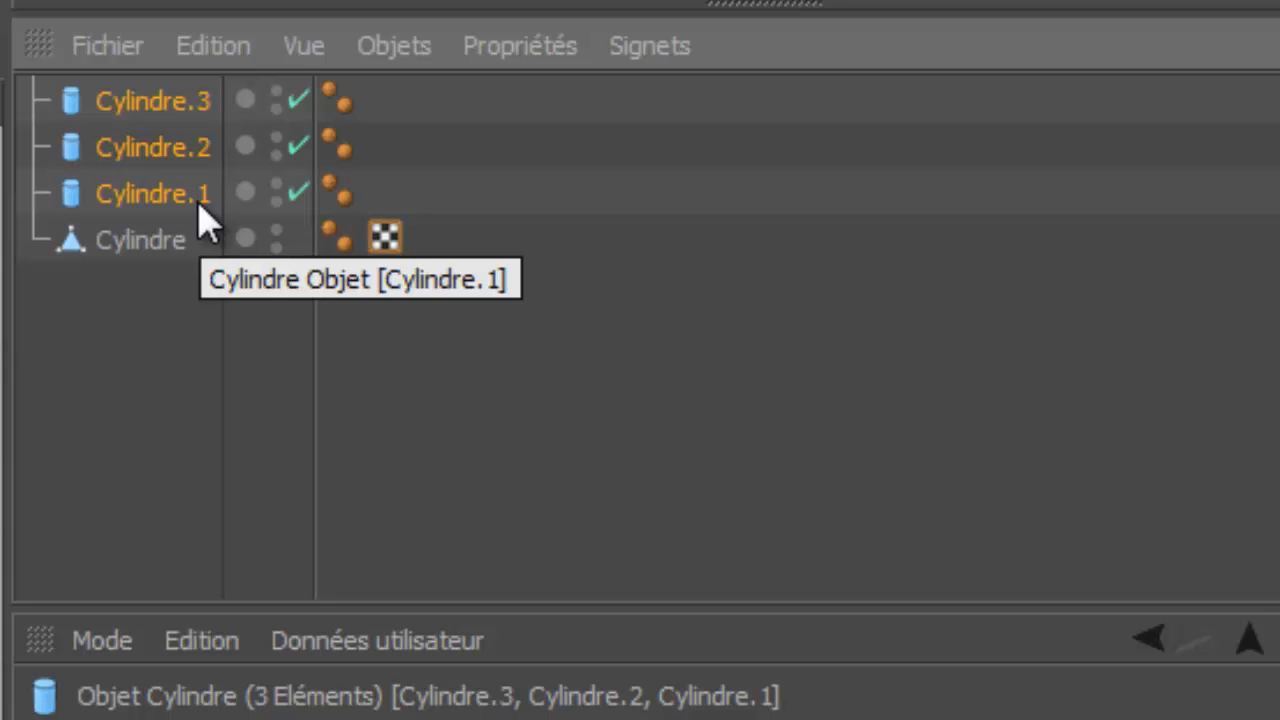
key("alt+g")
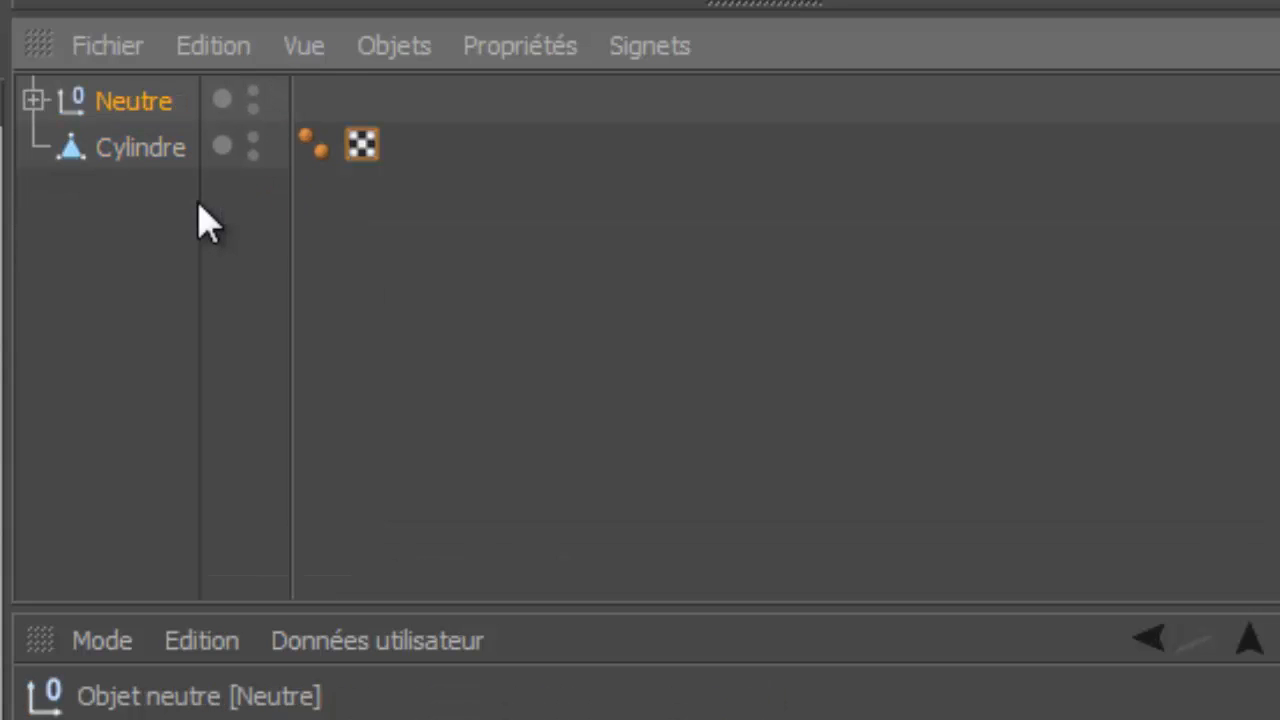
Step: Duplicate the null group holding the joint and rods, and rotate the copy to a pitch of -90°
left_click(33, 100)
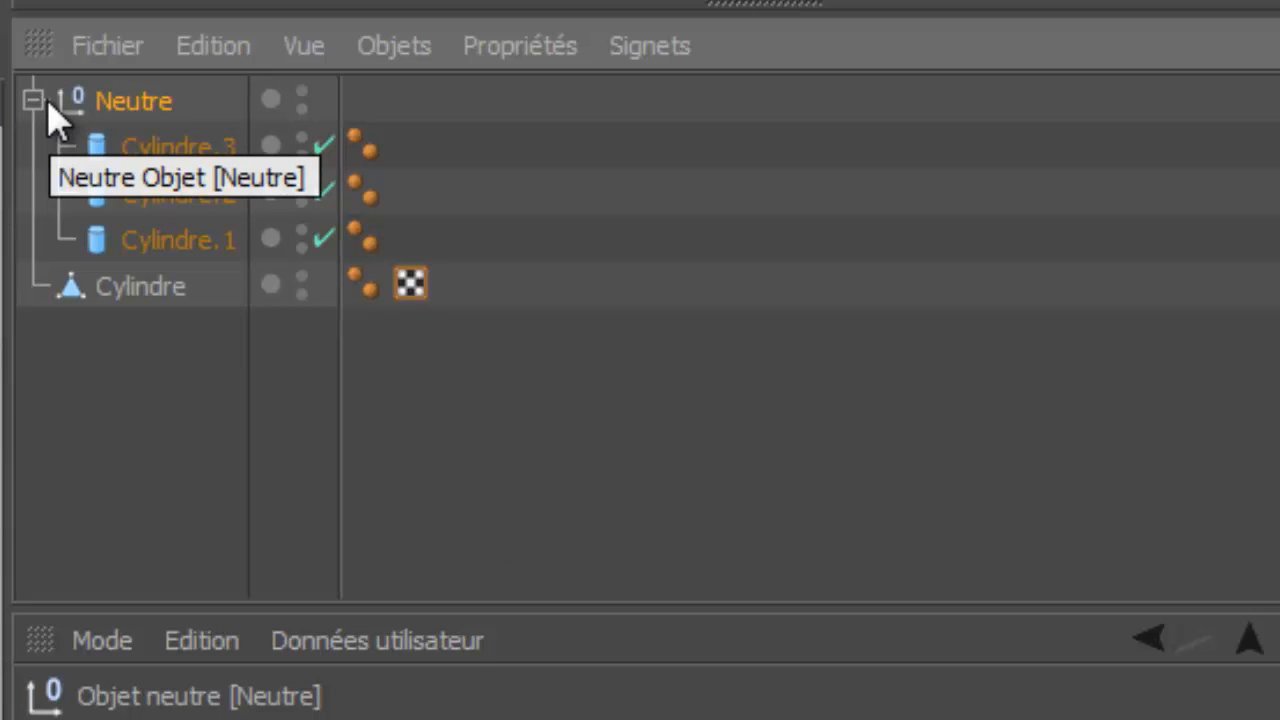
key("ctrl+v")
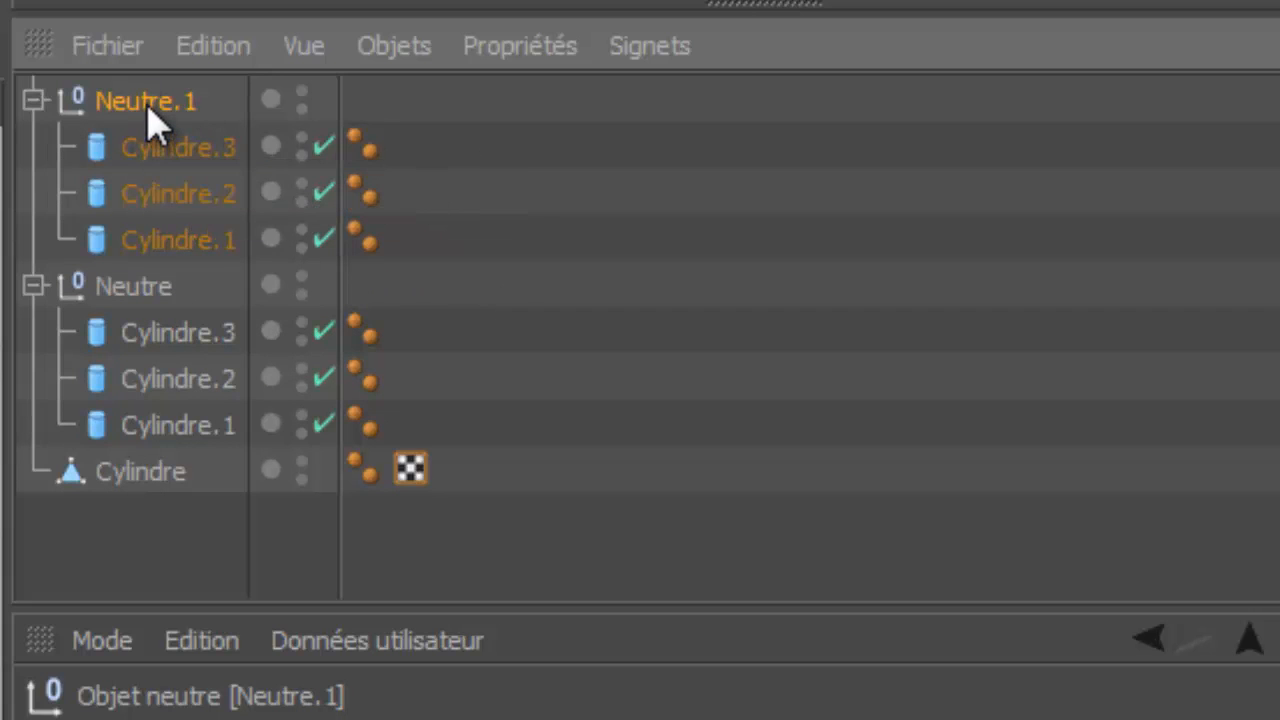
left_click(34, 100)
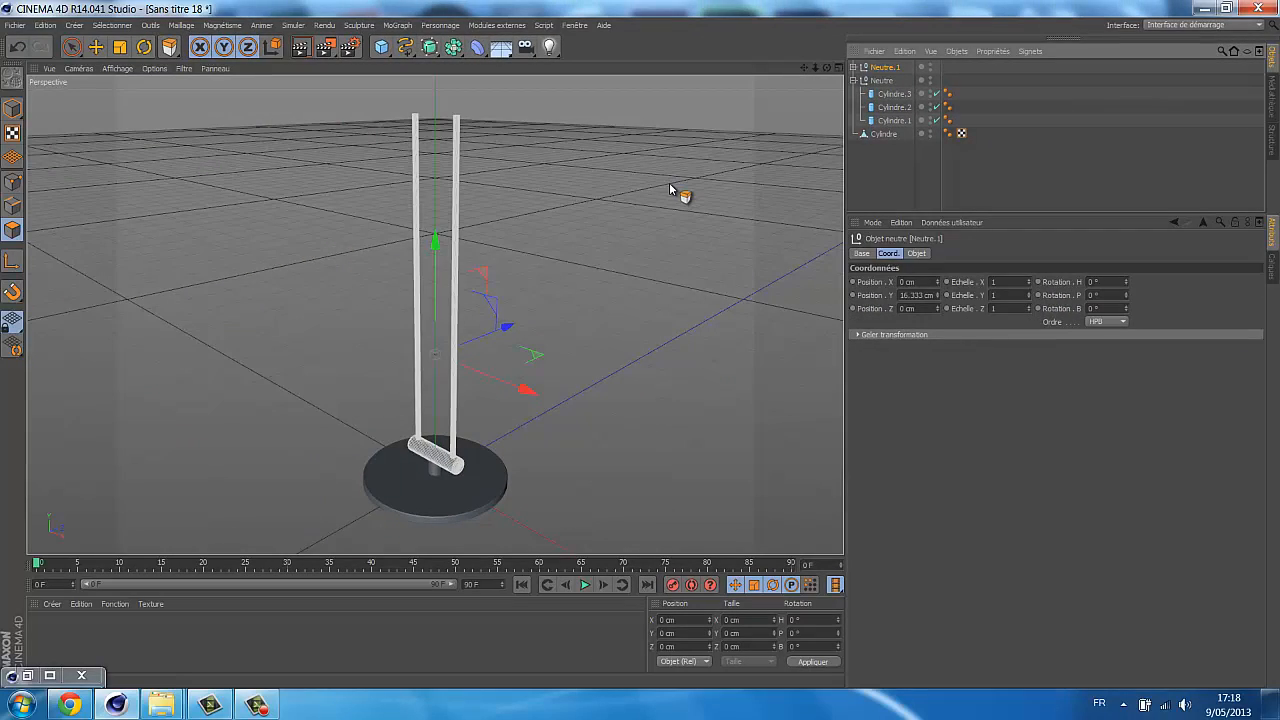
key("r")
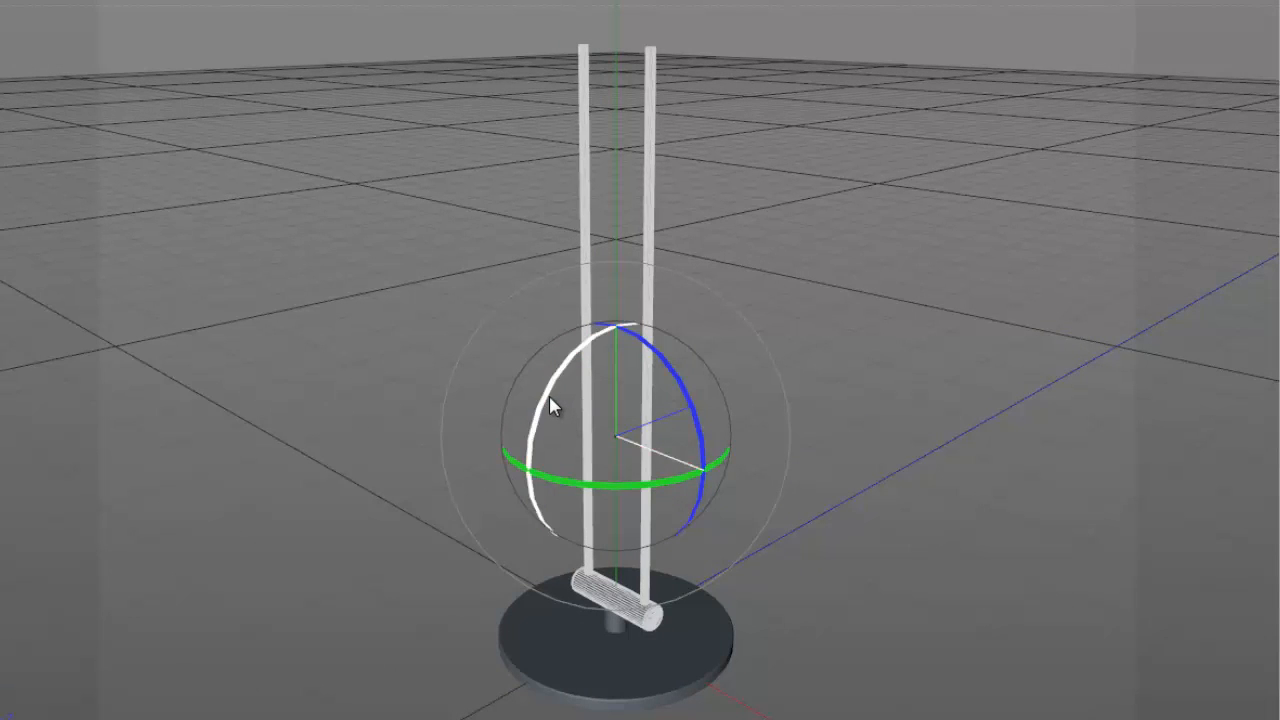
left_click_drag(549, 395, 668, 326)
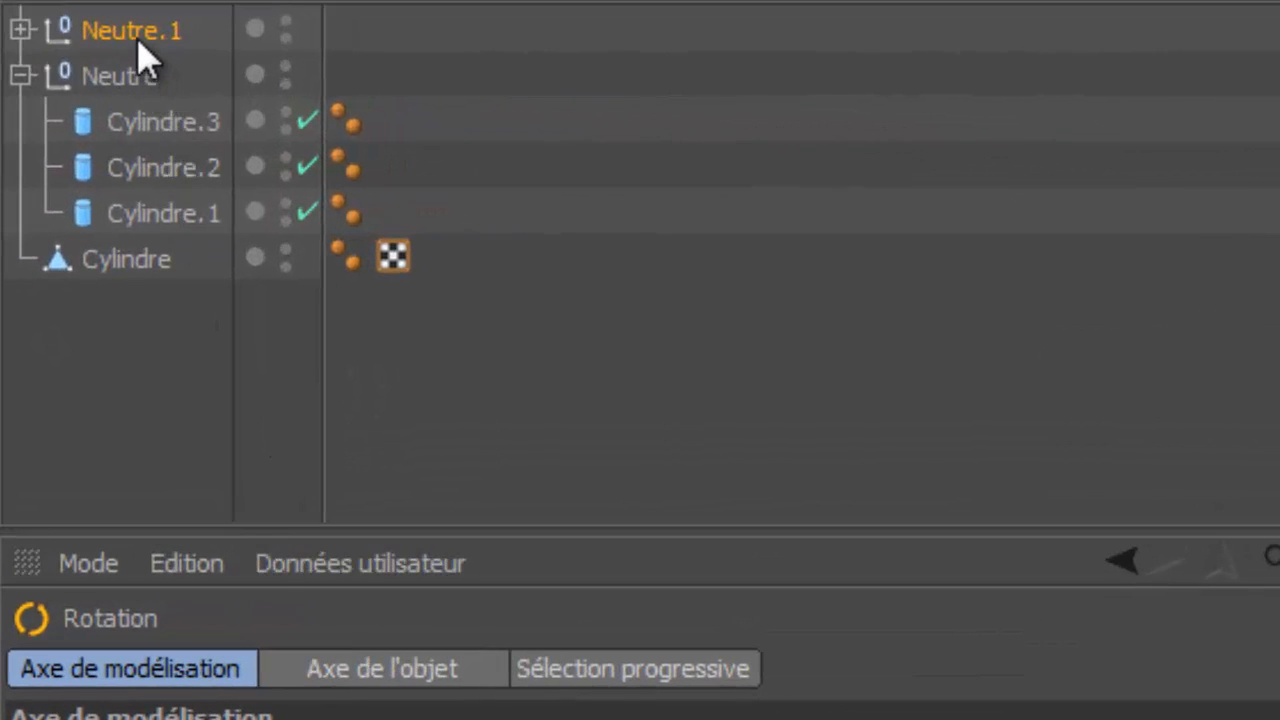
Step: Position the duplicated group at X 0 cm, Y 43 cm and Z 13.35 cm
left_click(138, 40)
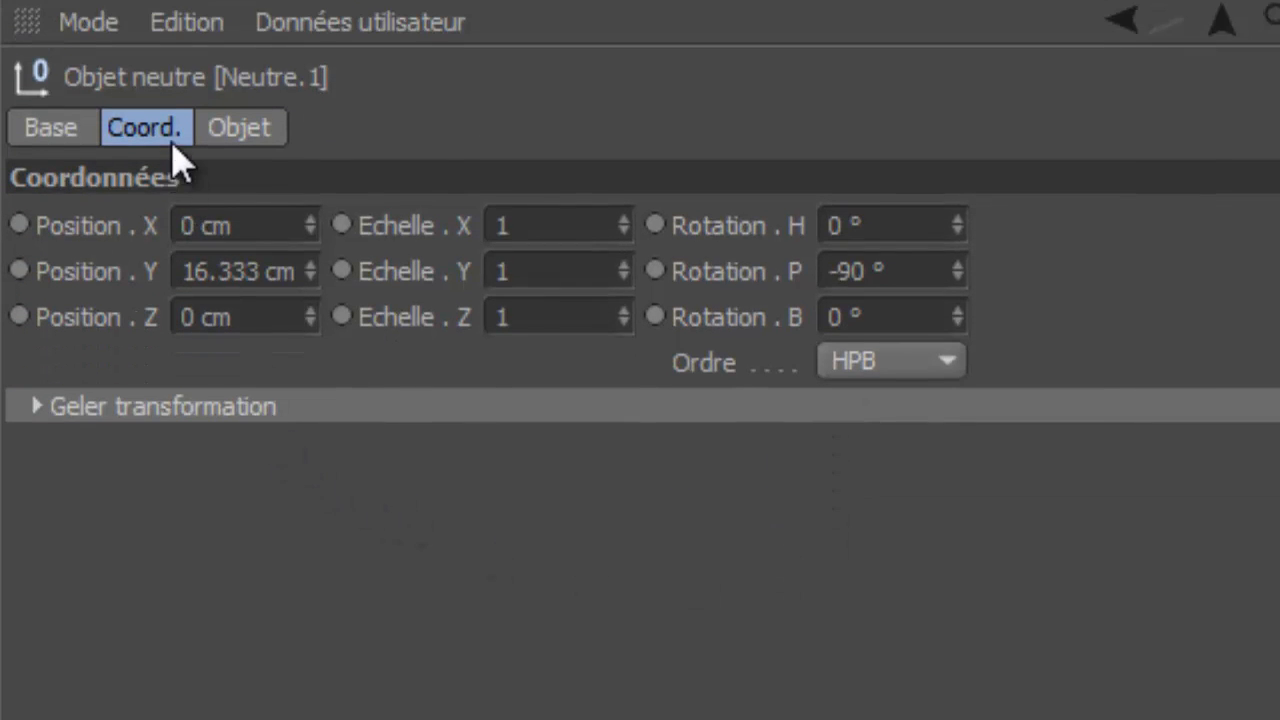
left_click_drag(240, 226, 50, 280)
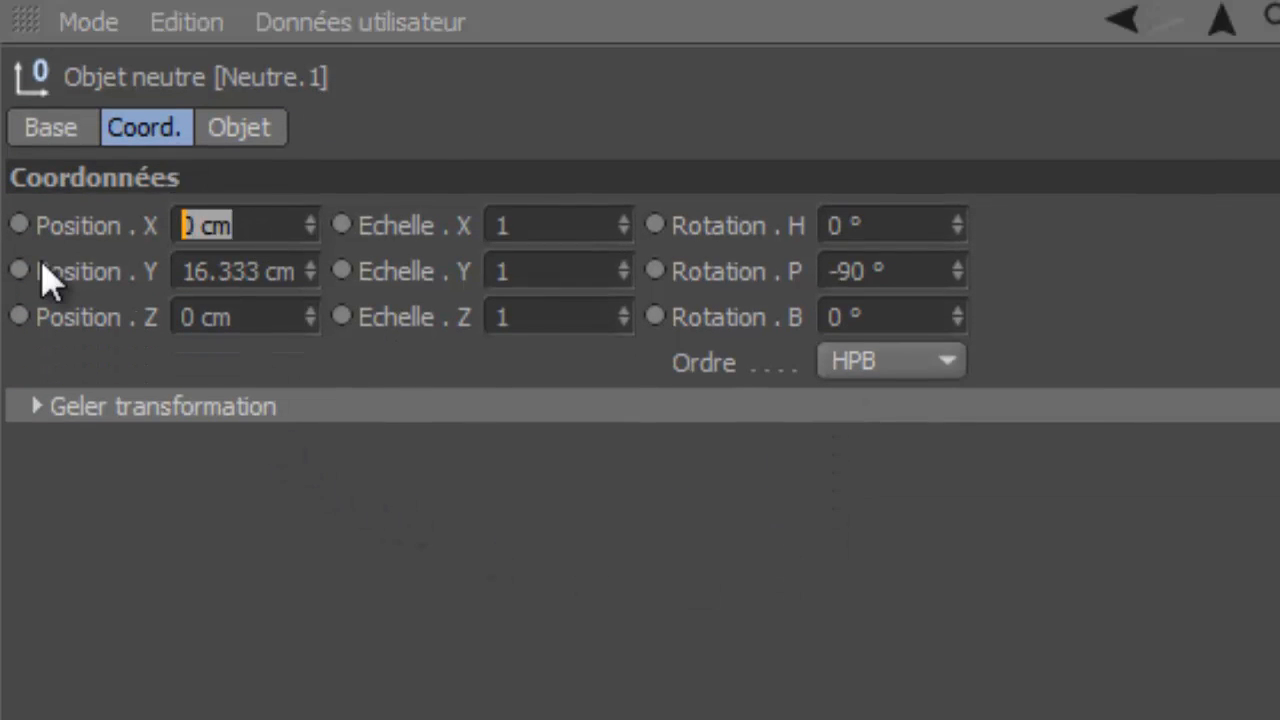
type("0")
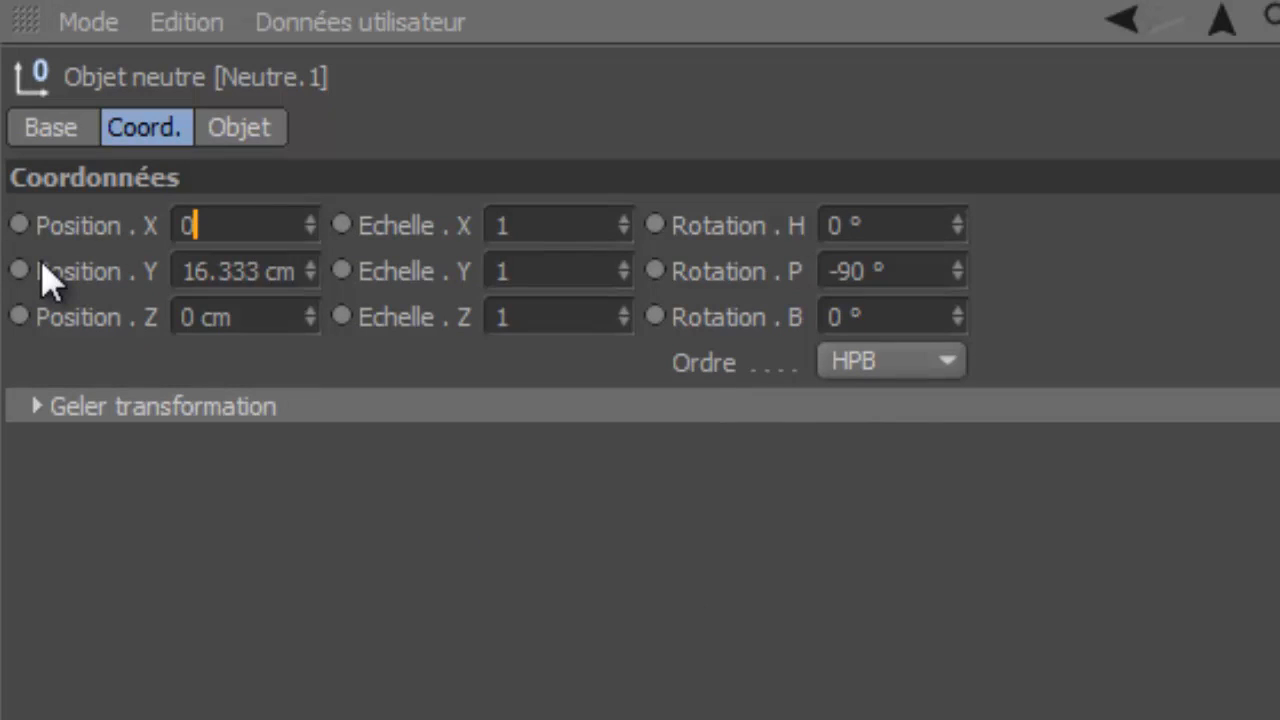
key("Tab")
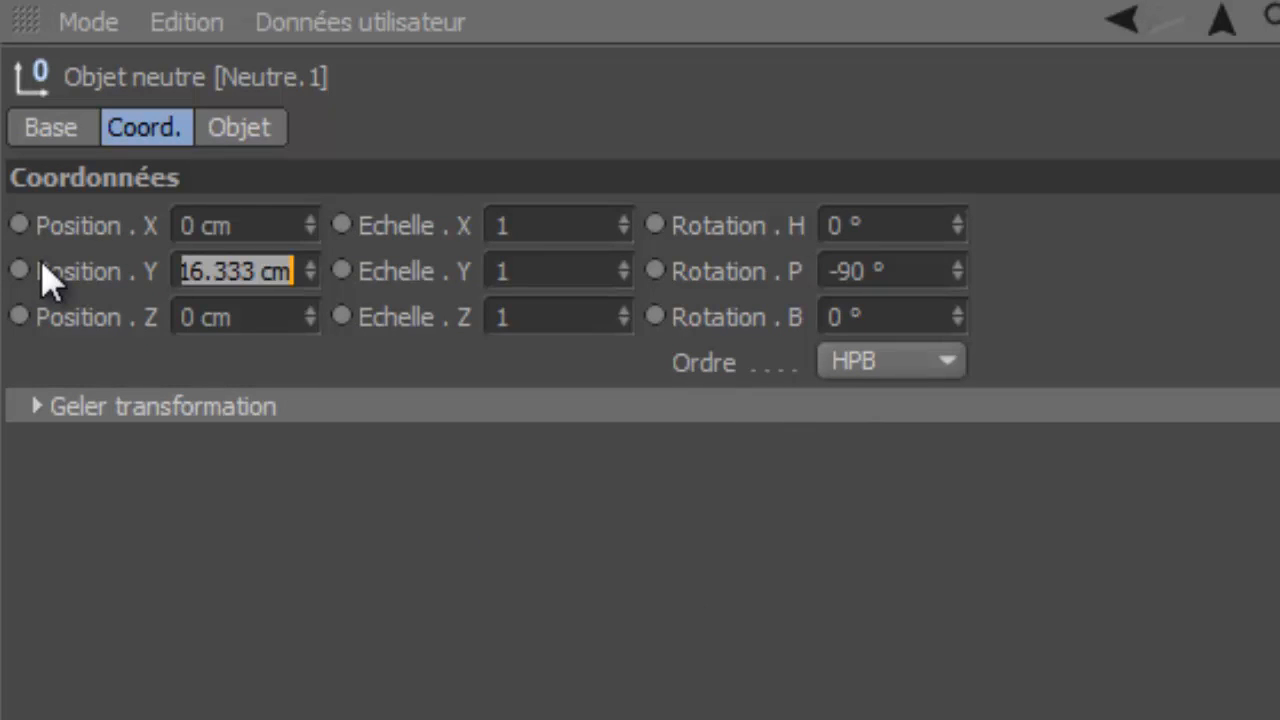
type("43")
key("Tab")
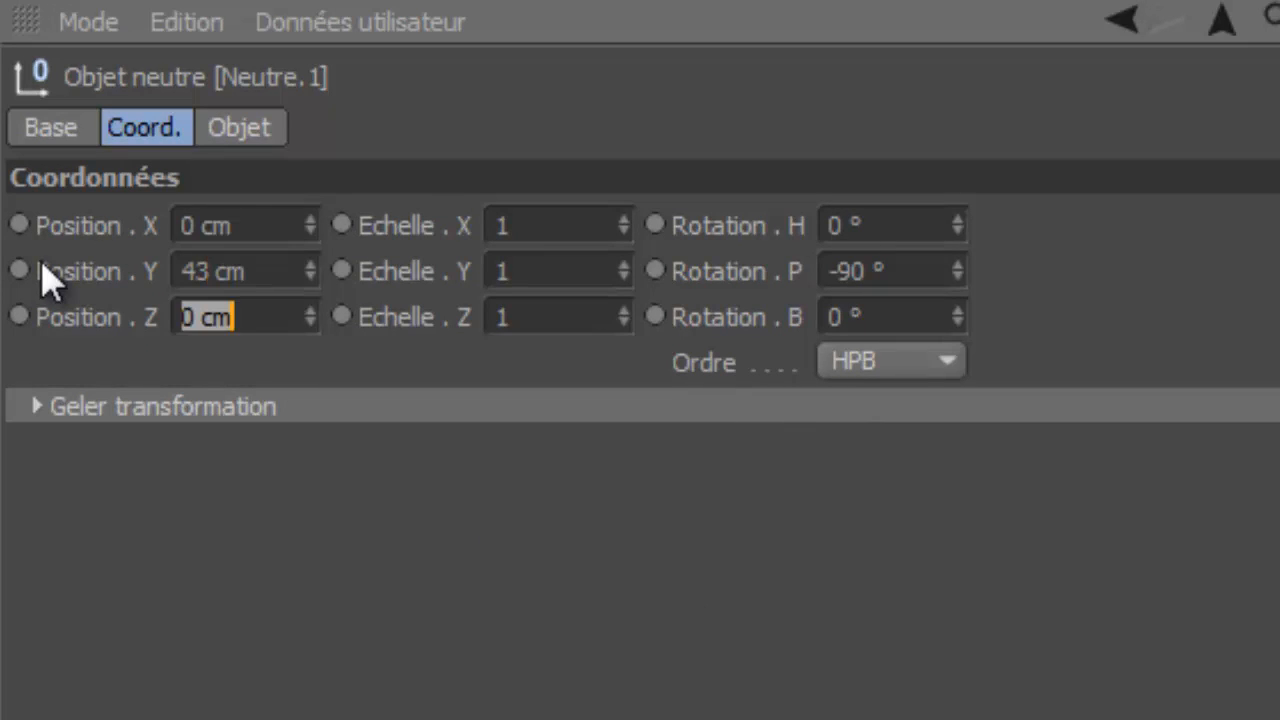
type("13.35")
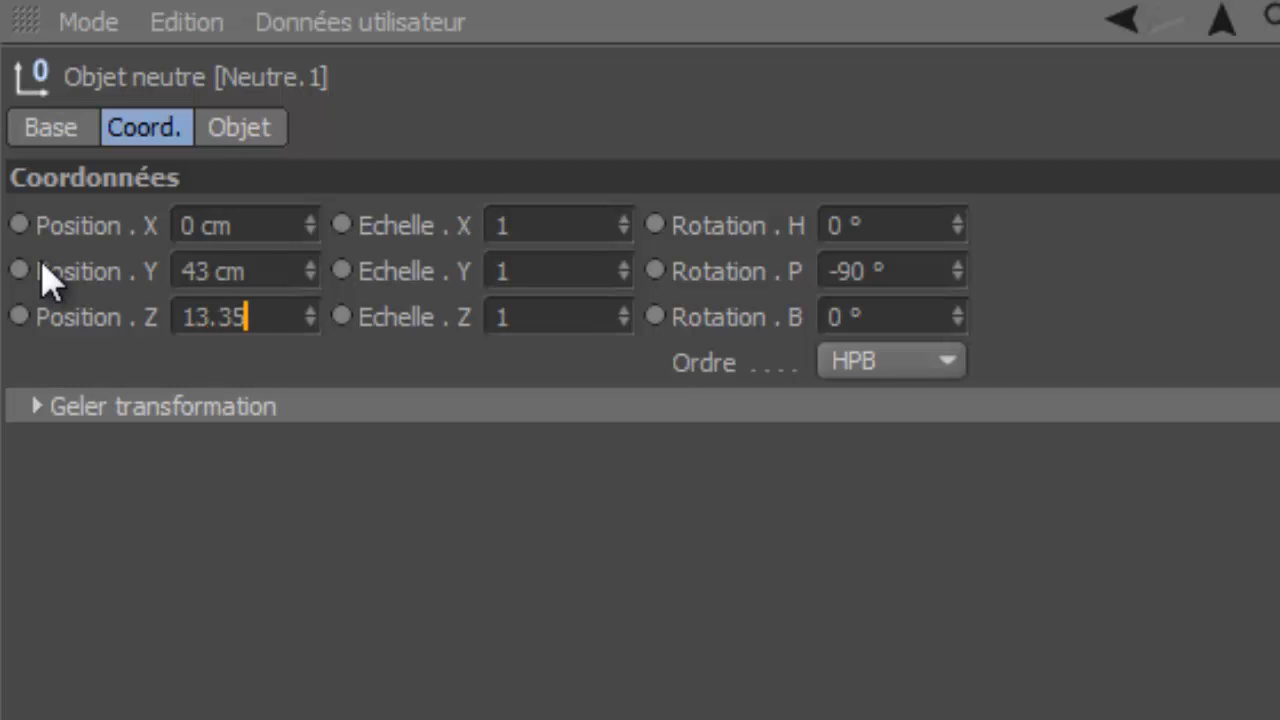
key("Return")
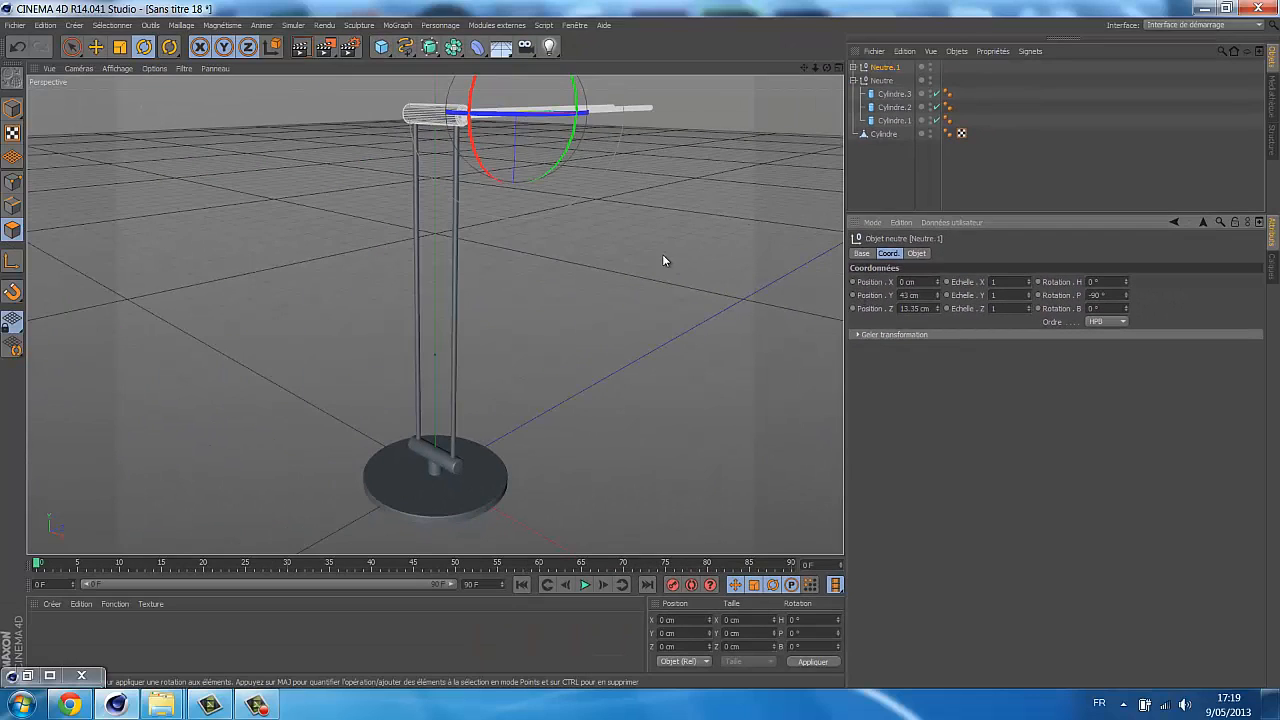
Step: Set the height of the two rods in the duplicated upper group to 25 cm
left_click_drag(663, 256, 617, 265, "alt")
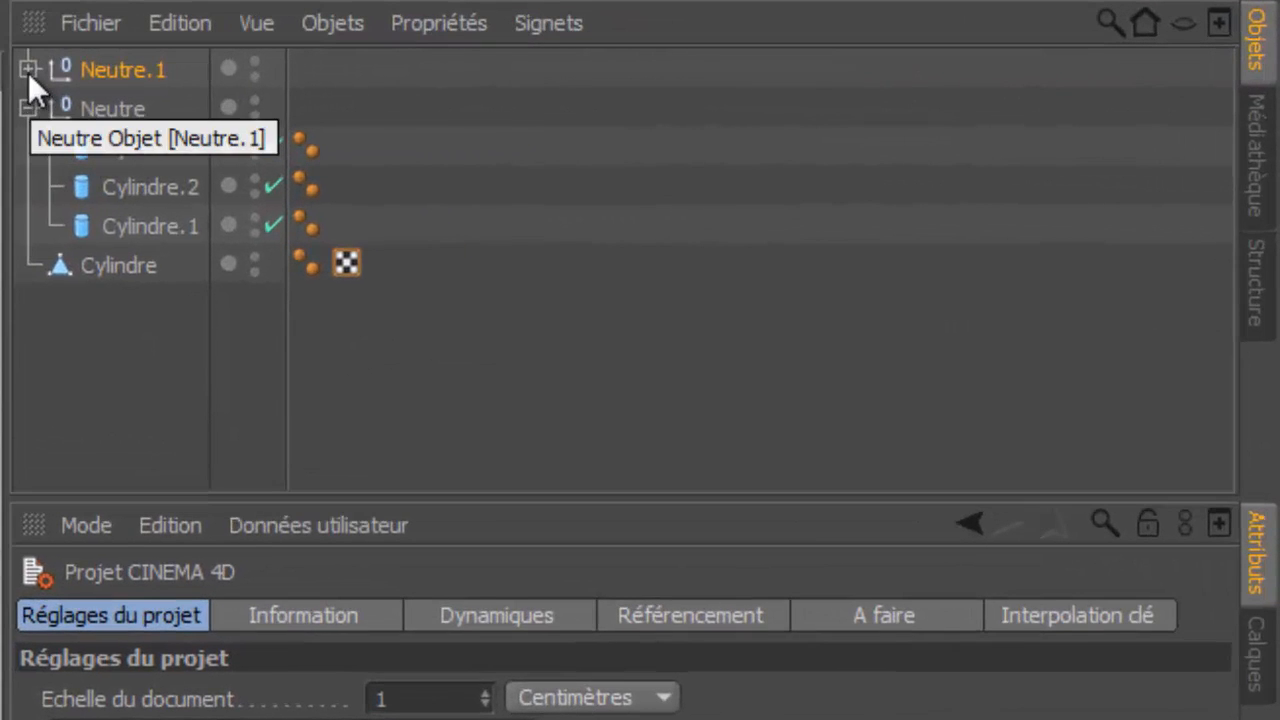
left_click(28, 69)
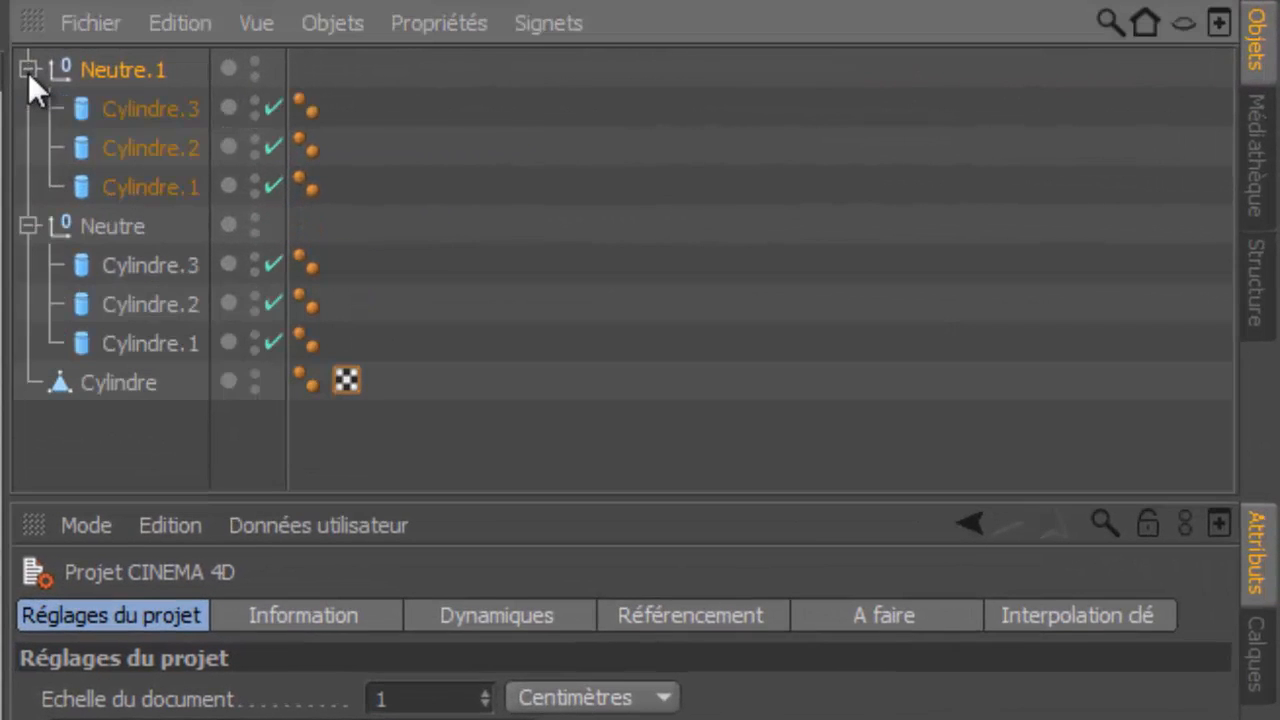
left_click(139, 109)
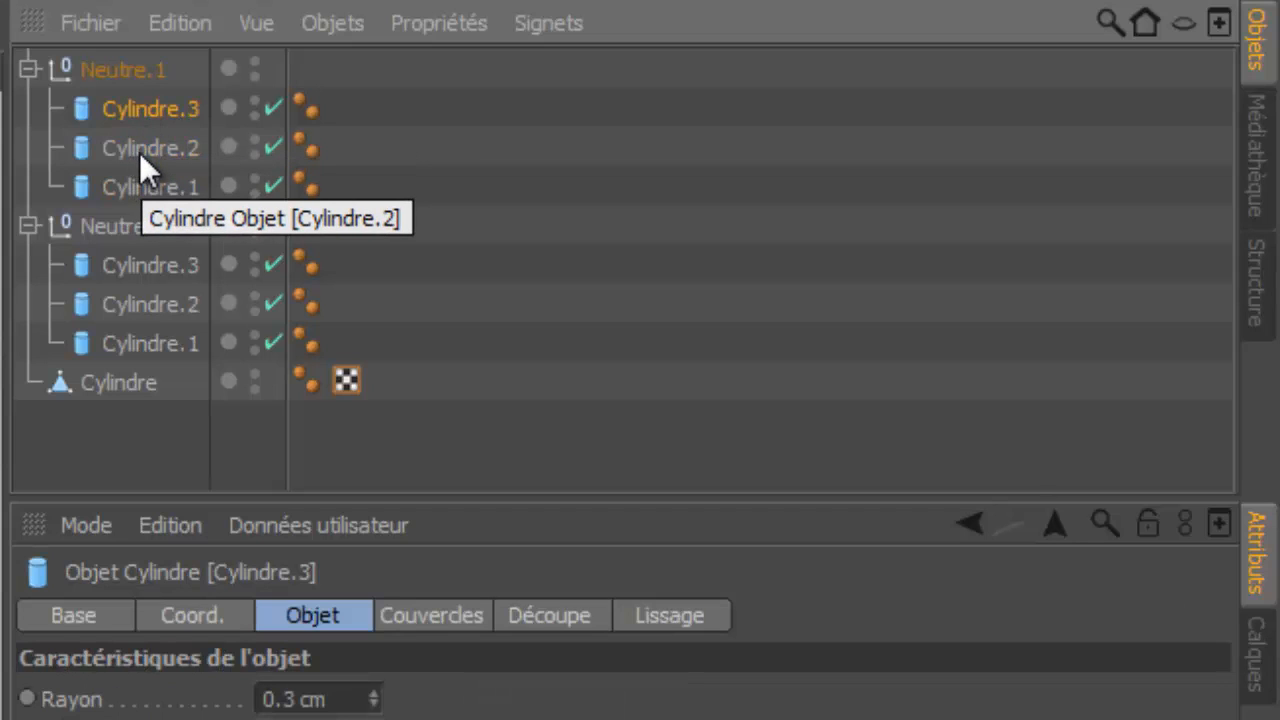
left_click(139, 152, "shift")
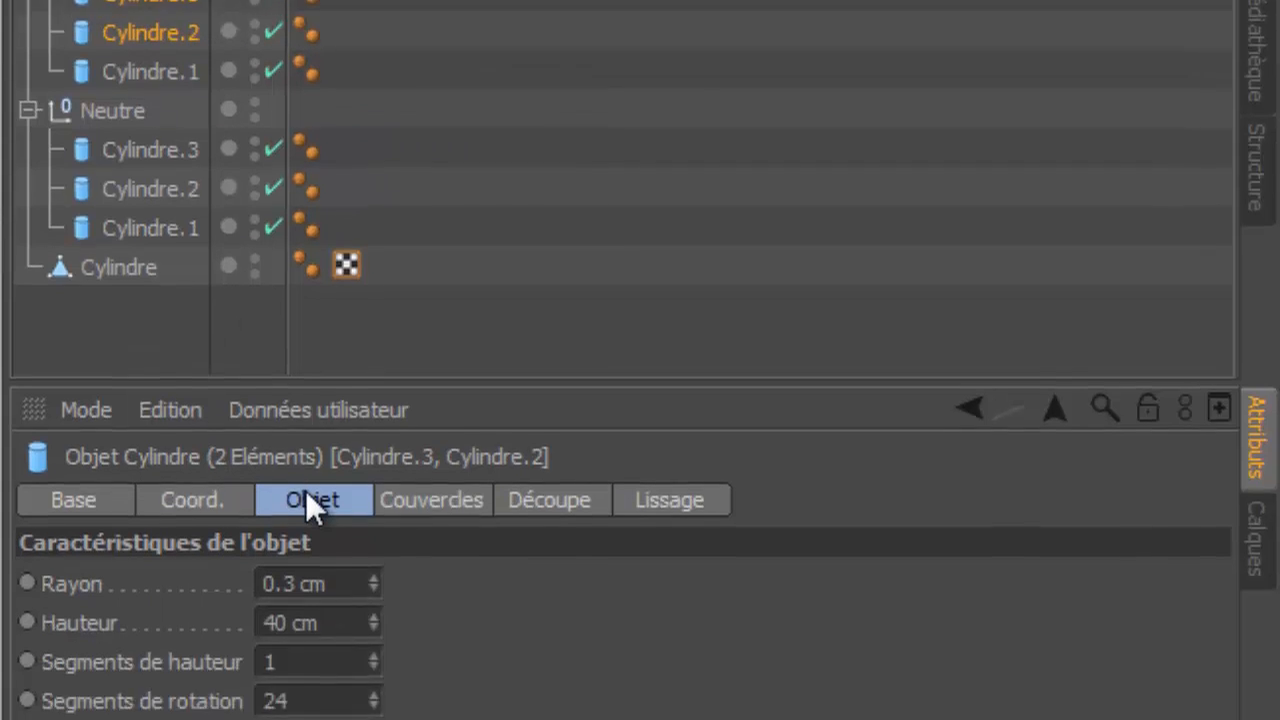
left_click(300, 375)
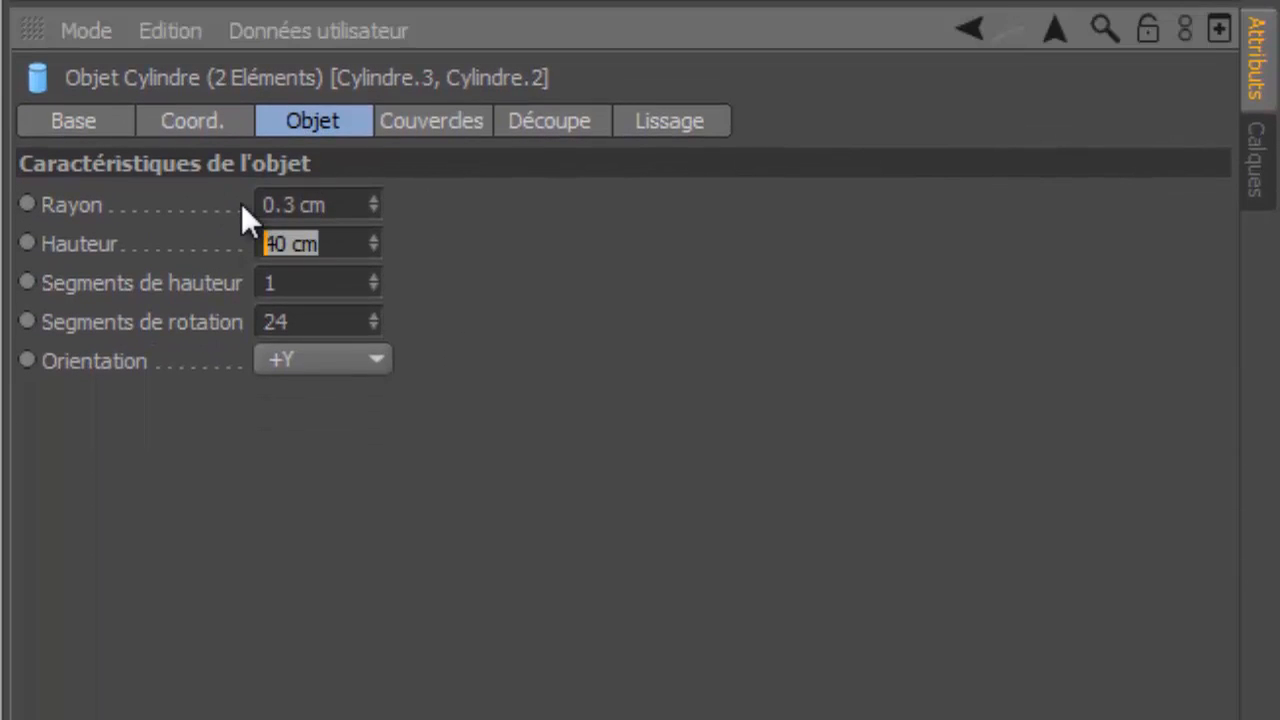
type("25")
key("Return")
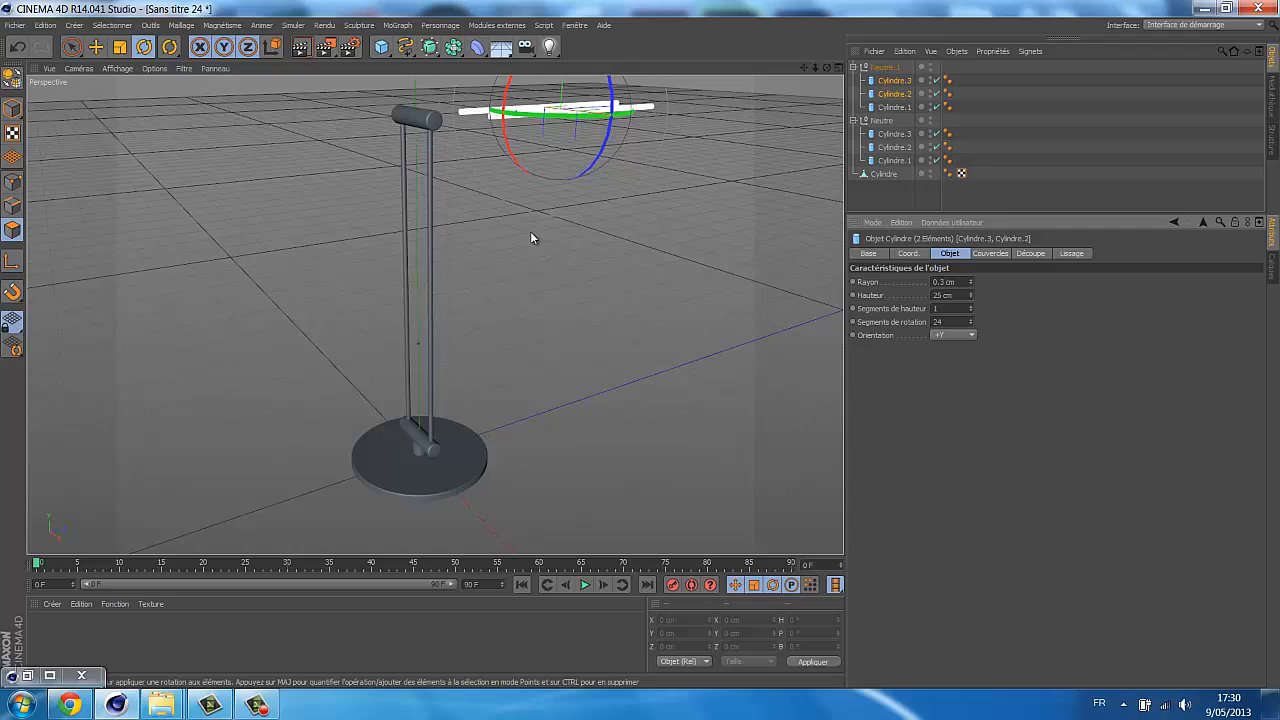
Step: Move the upper group's two rods back along their length so their near ends meet the joint at the lamp's elbow
key("F2")
key("h")
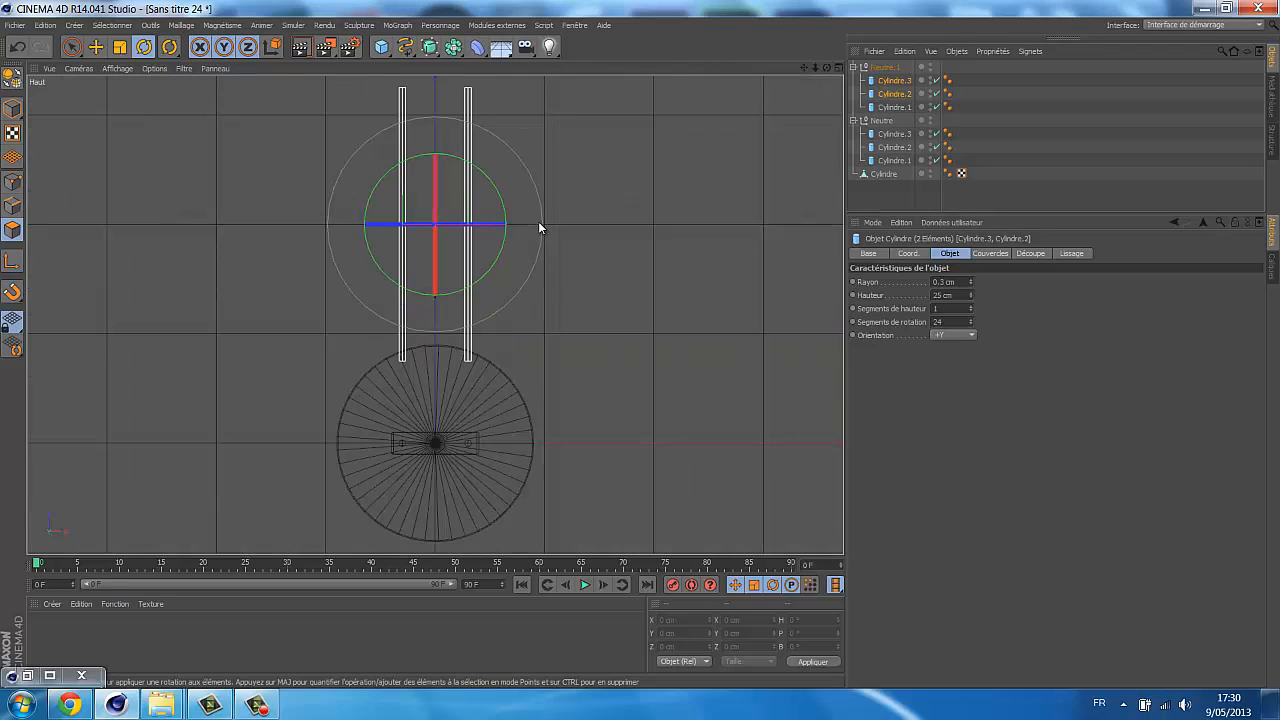
key("e")
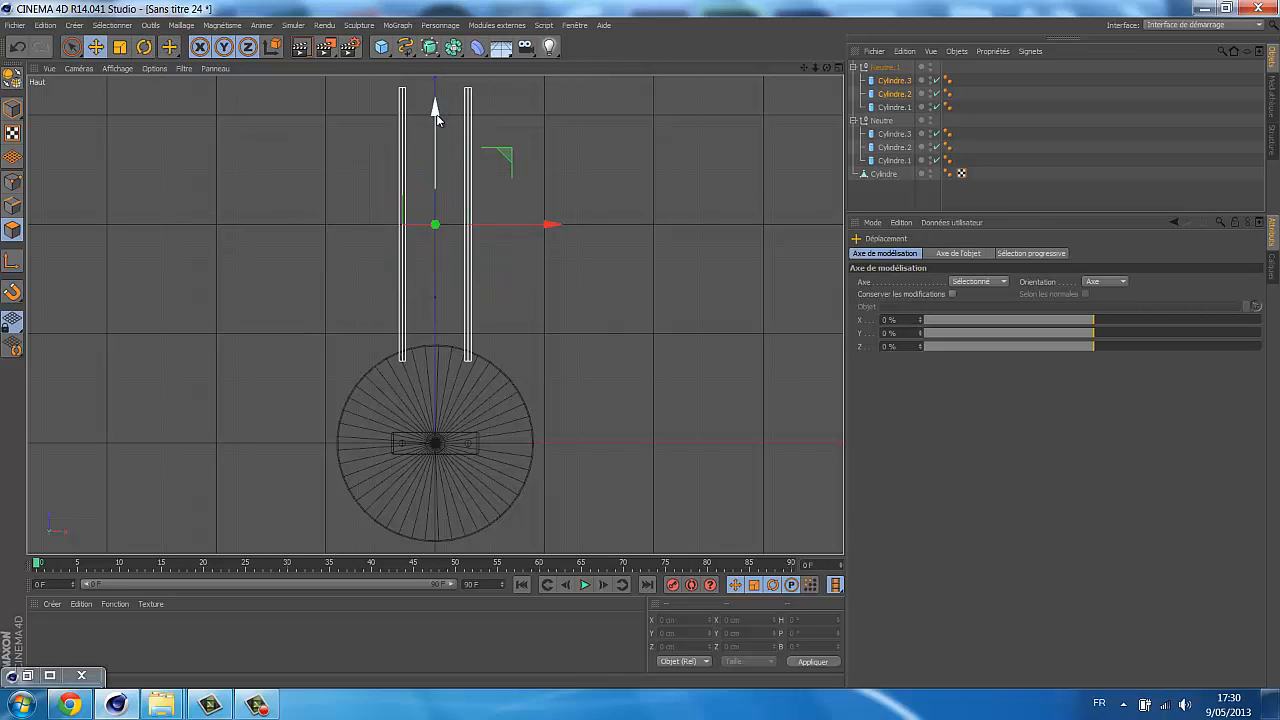
left_click_drag(436, 118, 436, 170)
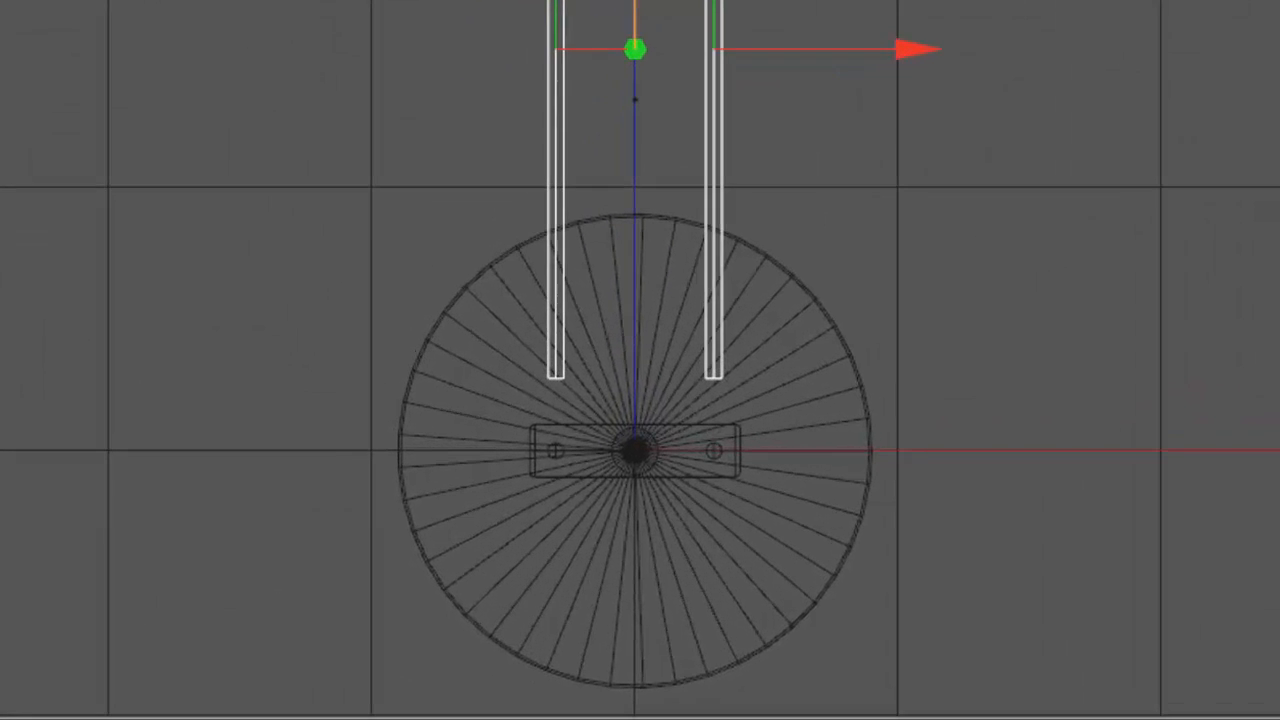
left_click_drag(635, 48, 635, 129)
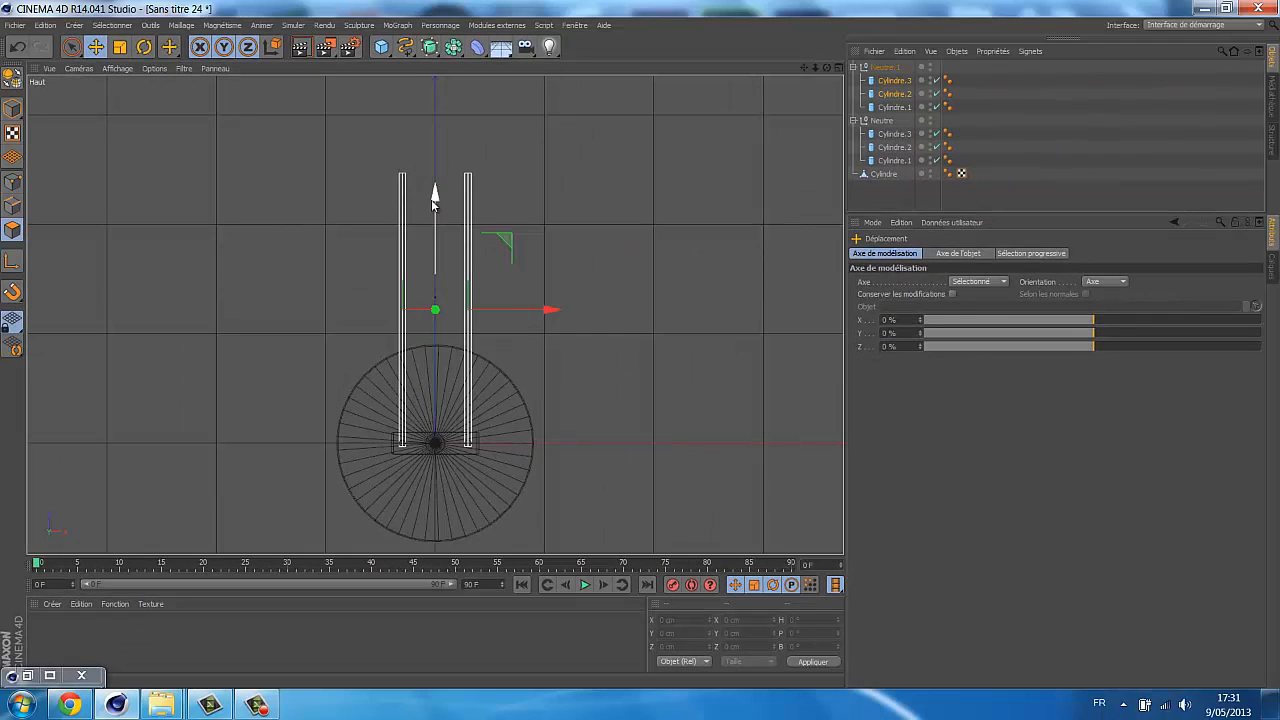
key("F1")
left_click_drag(560, 197, 517, 217, "alt")
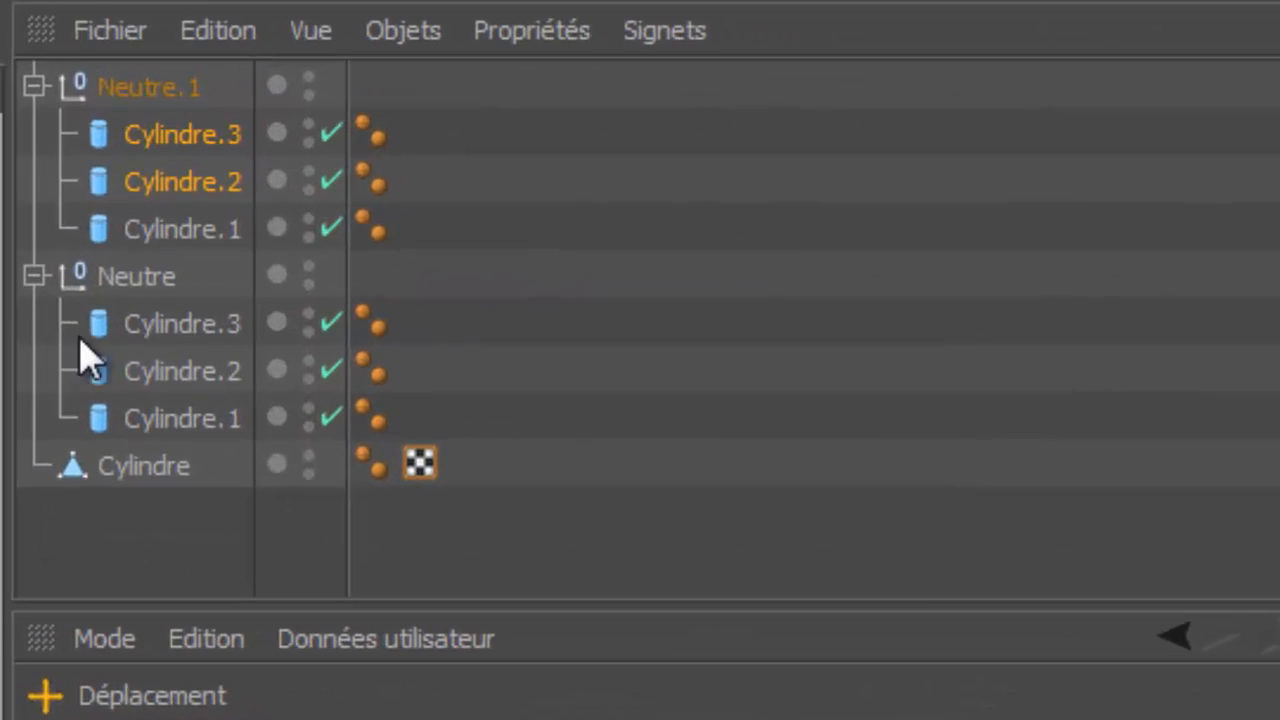
Step: Duplicate the upper group's joint cylinder inside the same group and move the copy to the free end of the horizontal rods
left_click(160, 232)
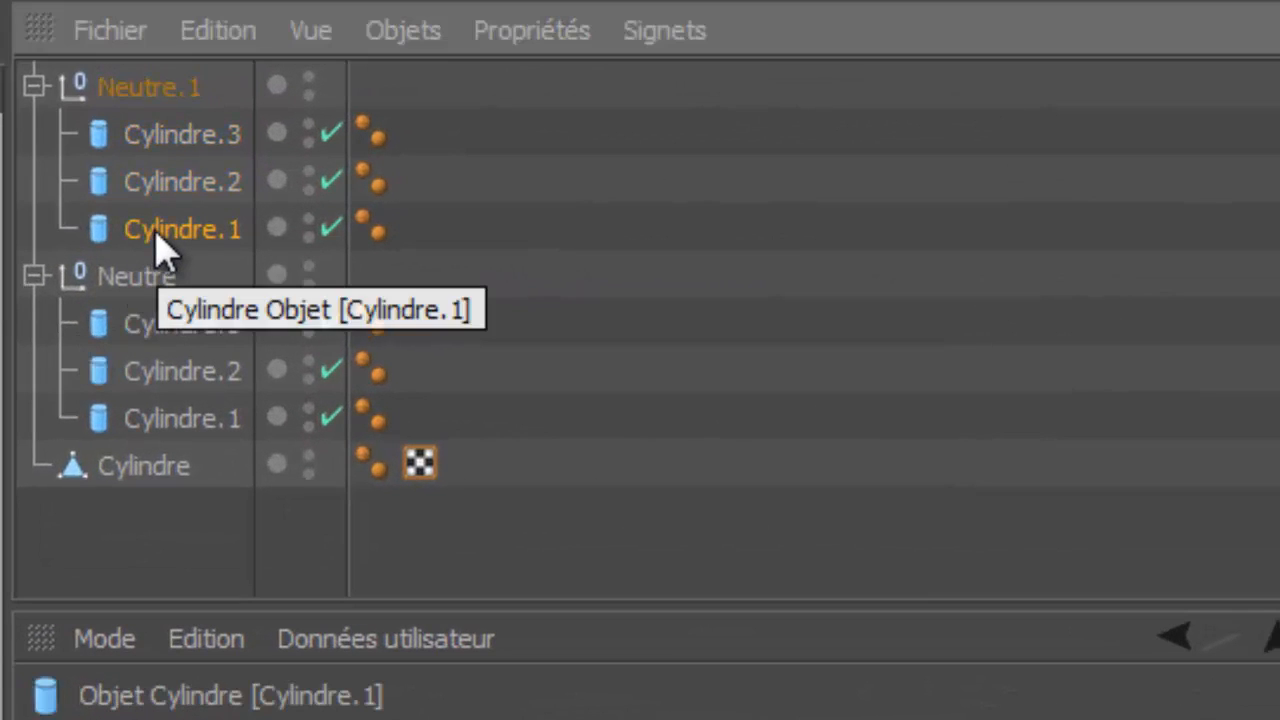
key("ctrl+v")
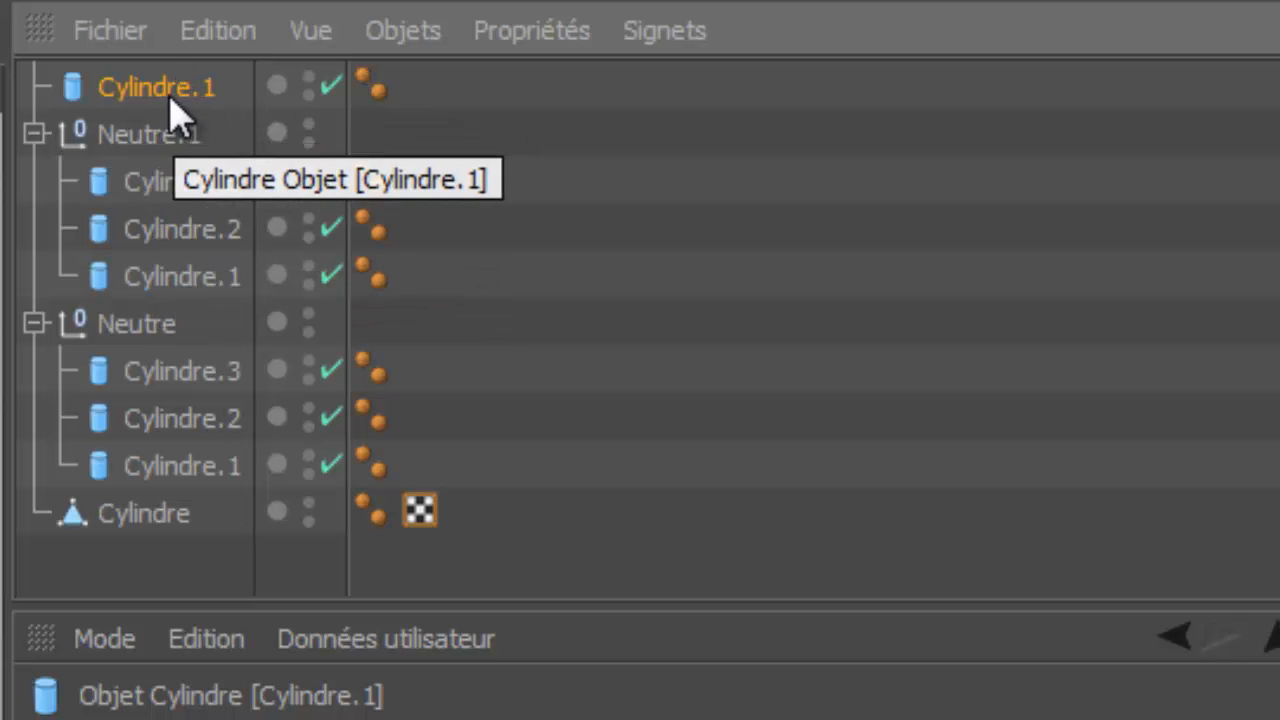
left_click_drag(205, 83, 216, 305)
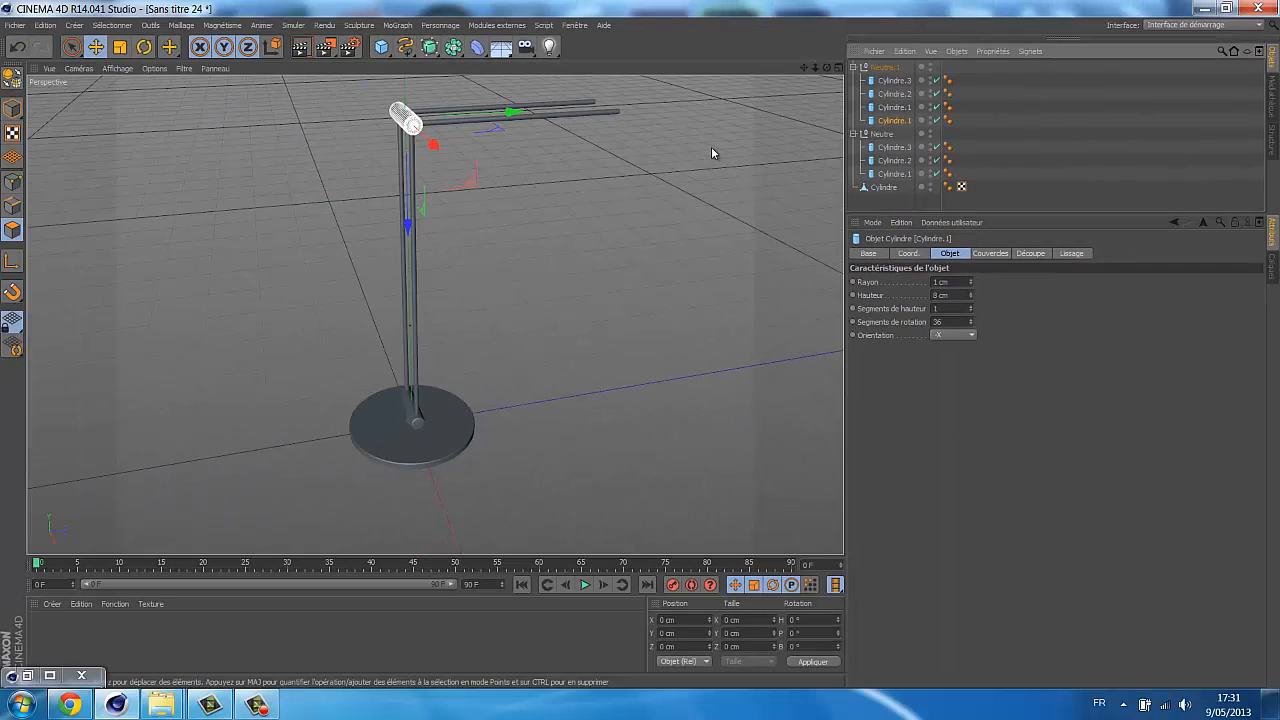
key("F2")
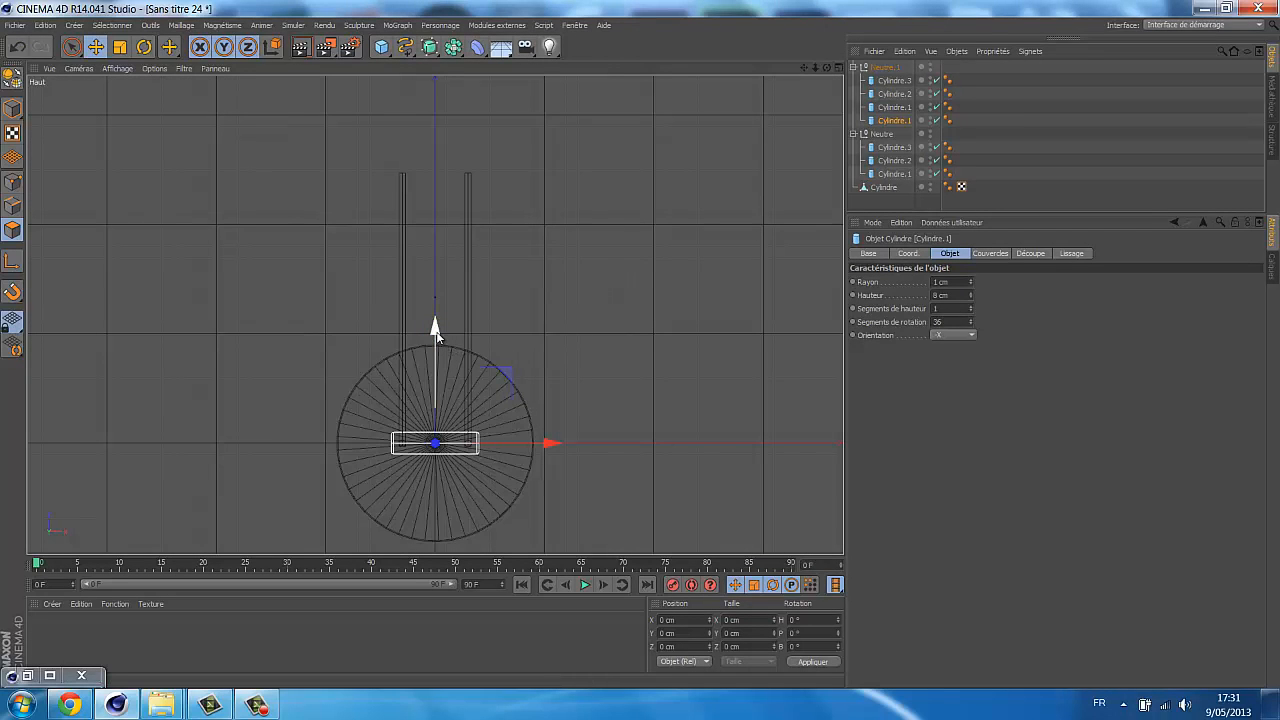
left_click_drag(436, 335, 421, 57)
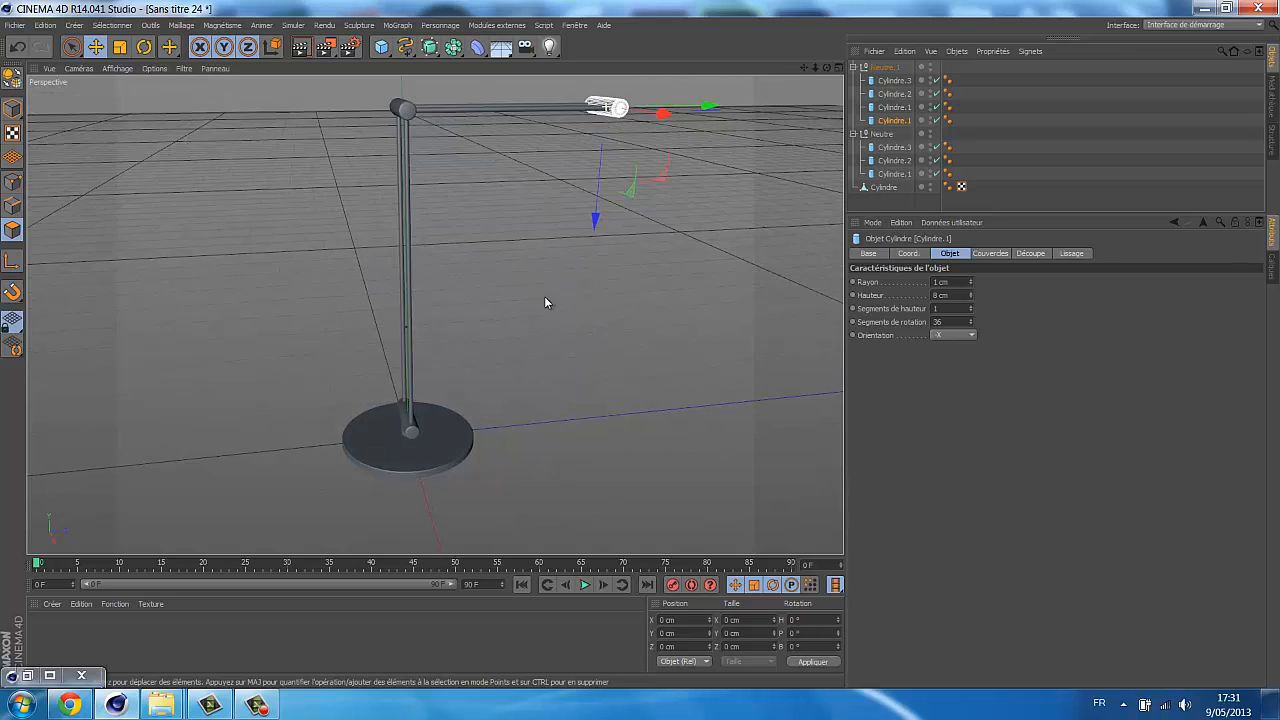
left_click_drag(545, 302, 567, 330, "alt")
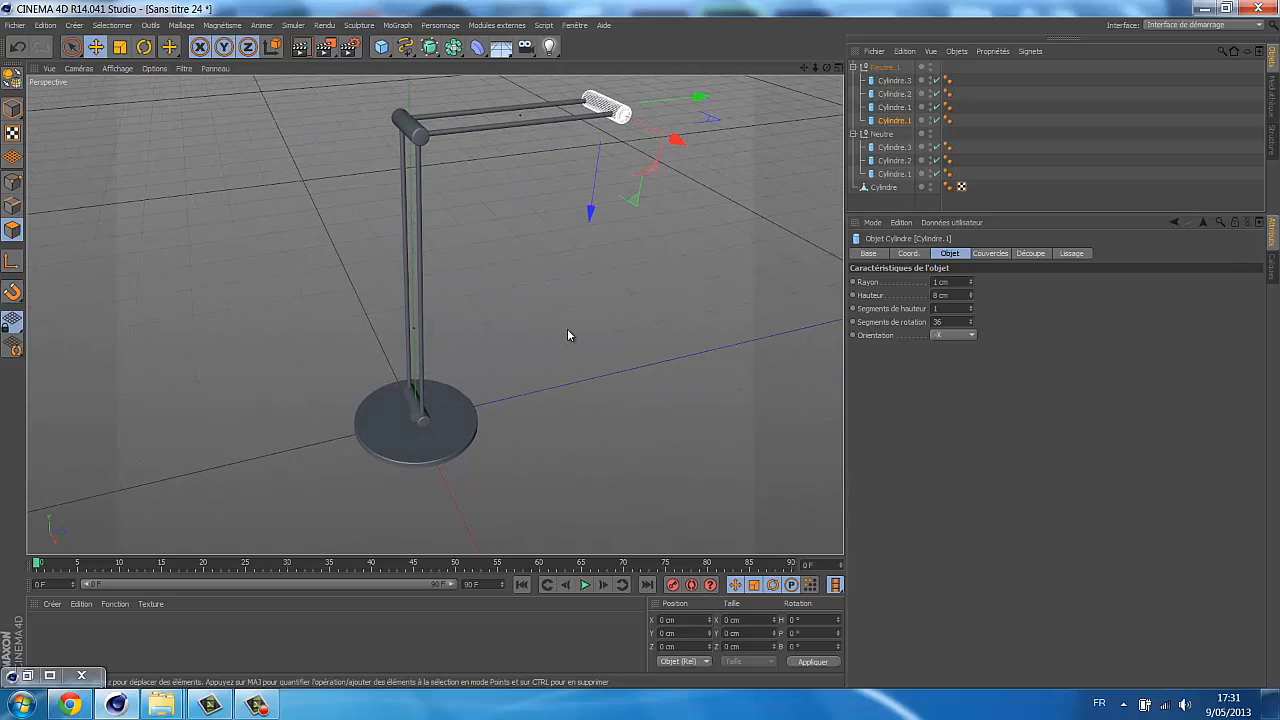
Step: Examine the desk lamp in the reference kitchen image and compare it with the modelled lamp's two arm groups and base
left_click(27, 677)
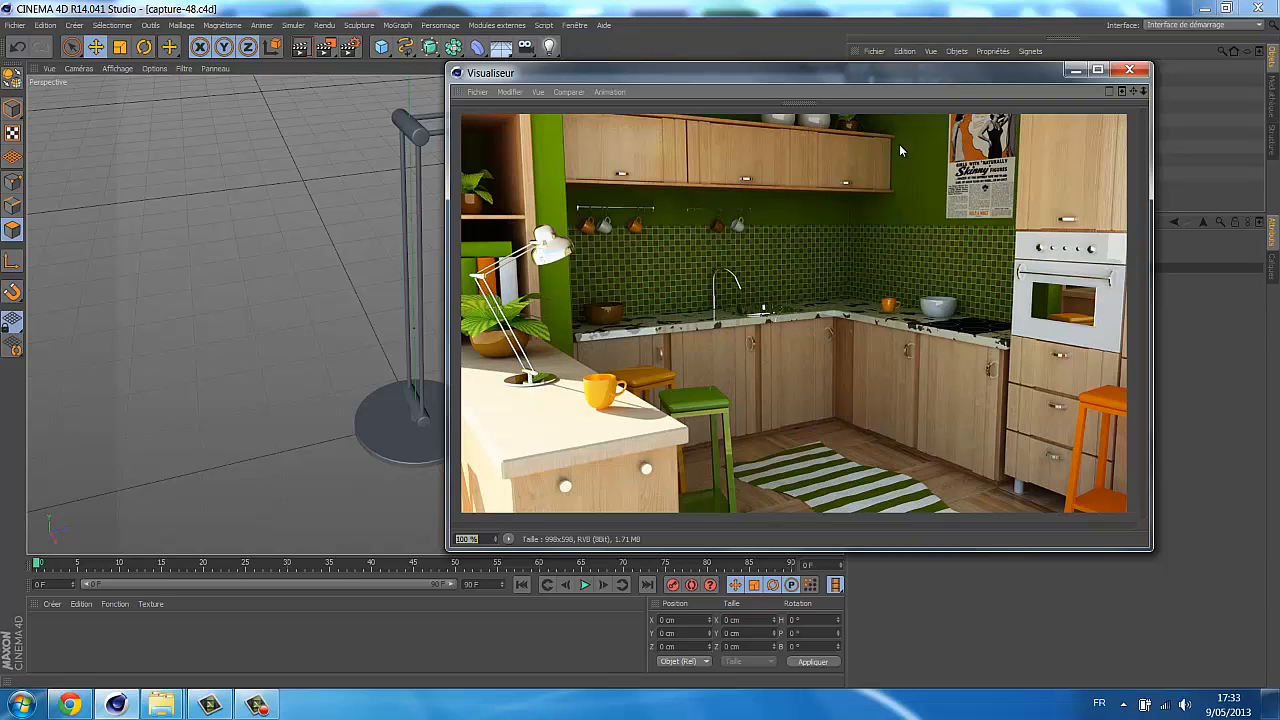
left_click(1072, 70)
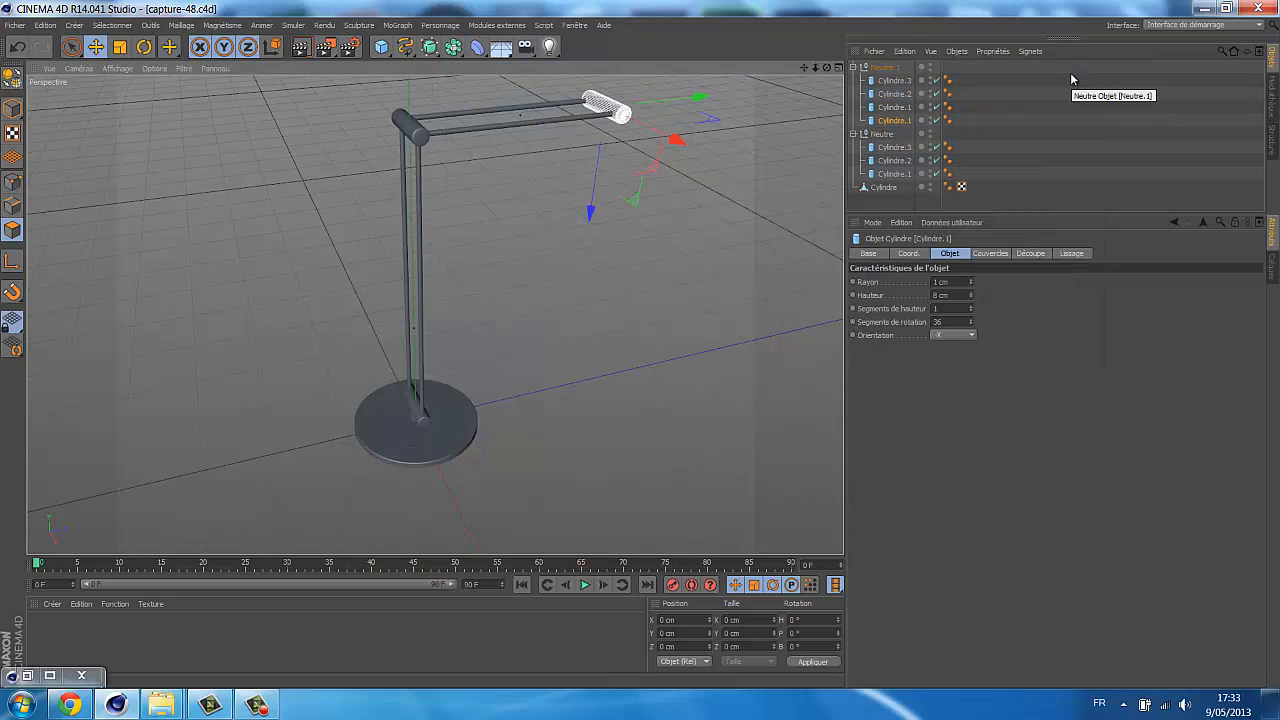
left_click(885, 67)
left_click(880, 134)
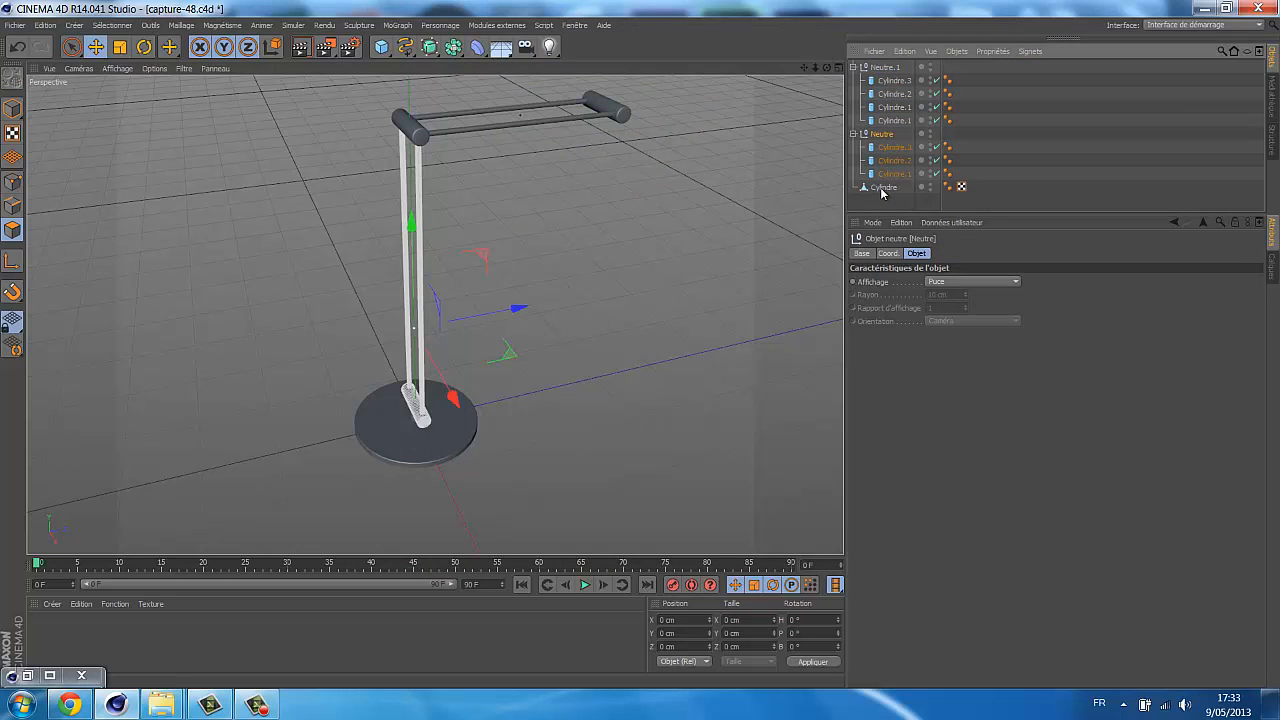
left_click(883, 189)
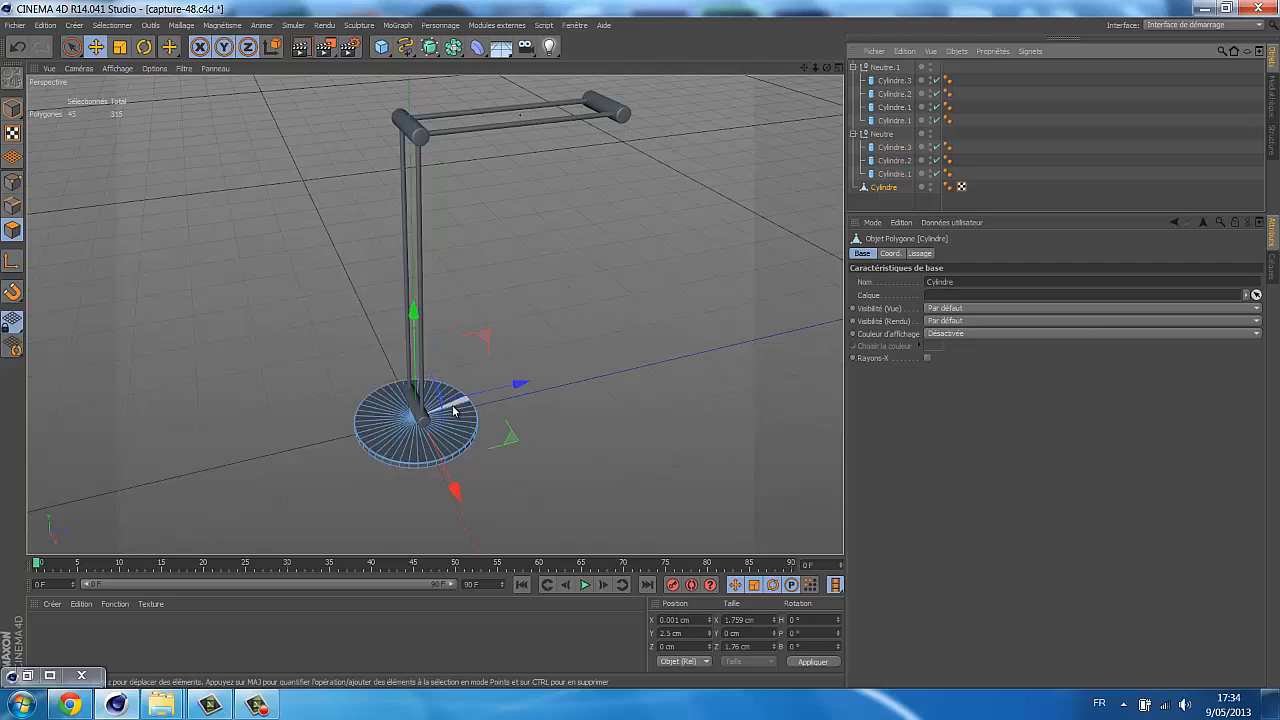
Step: Try rotating the lower and upper arm groups together, and undo the rotation
left_click(884, 135)
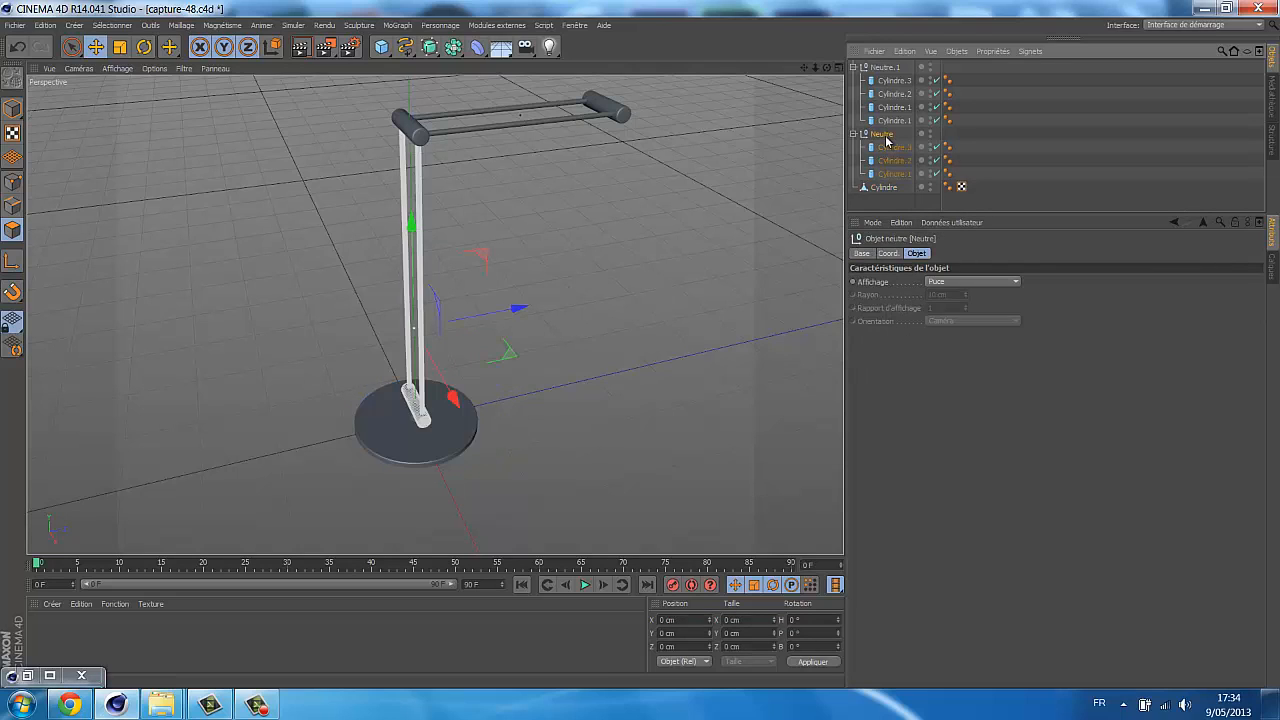
left_click(892, 68, "ctrl")
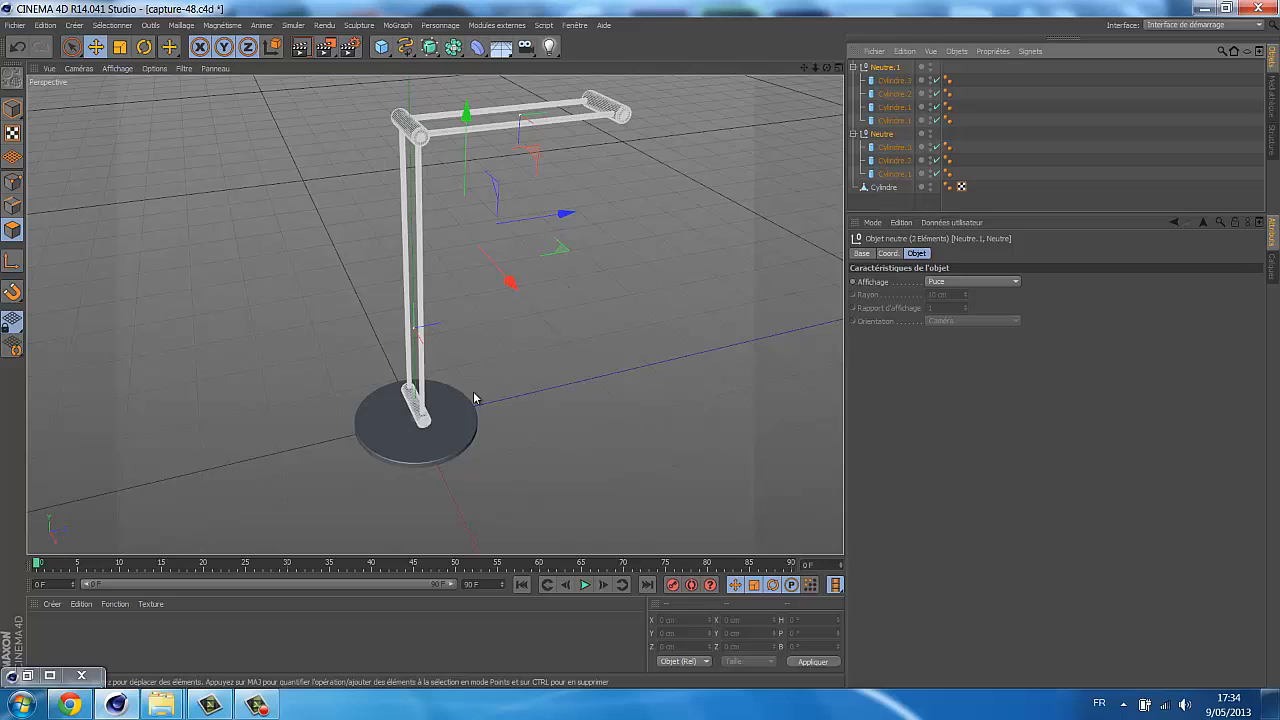
key("r")
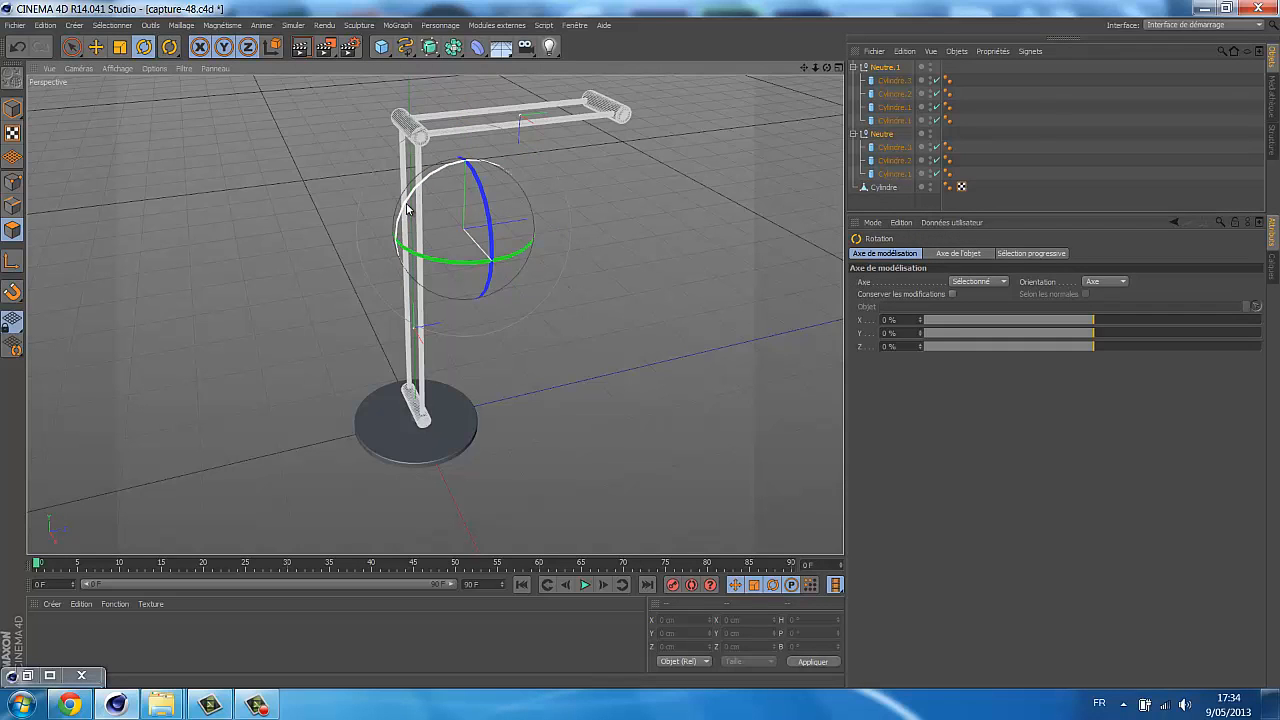
left_click_drag(406, 208, 460, 209)
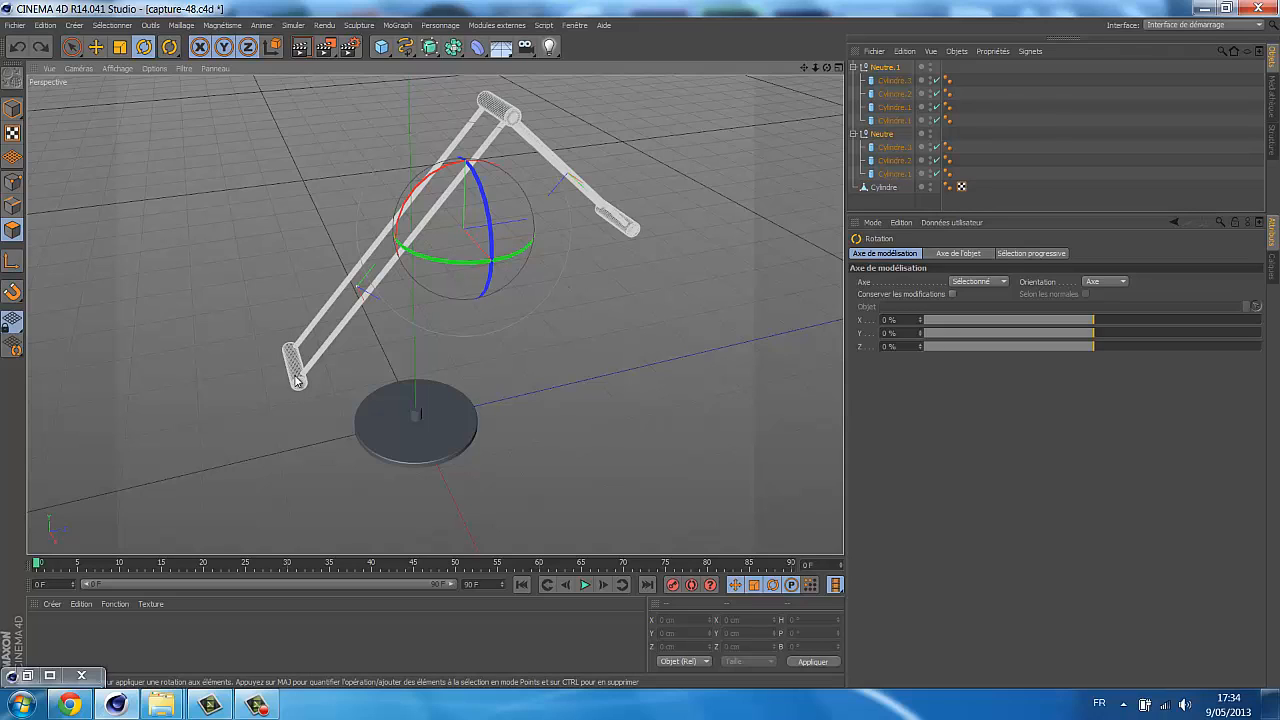
key("ctrl+z")
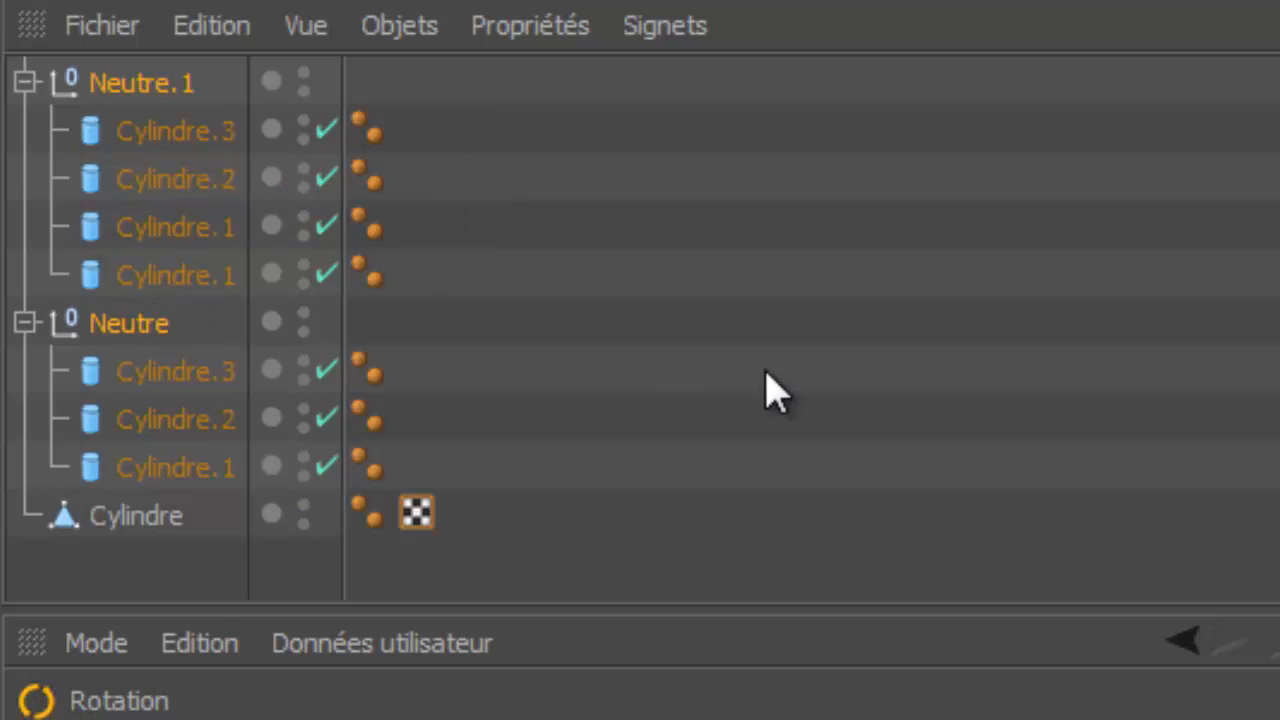
Step: Make the upper arm group a child of the lower arm group and select the parent group
left_click(158, 86)
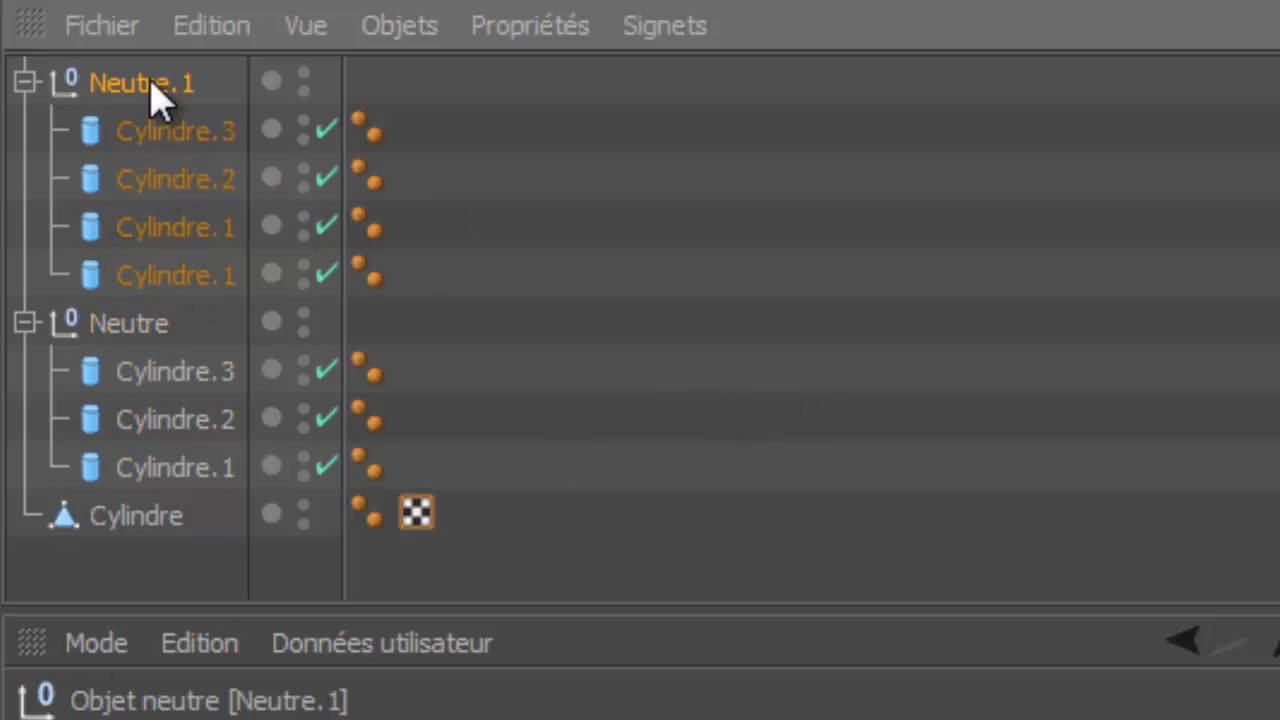
left_click_drag(163, 78, 123, 516)
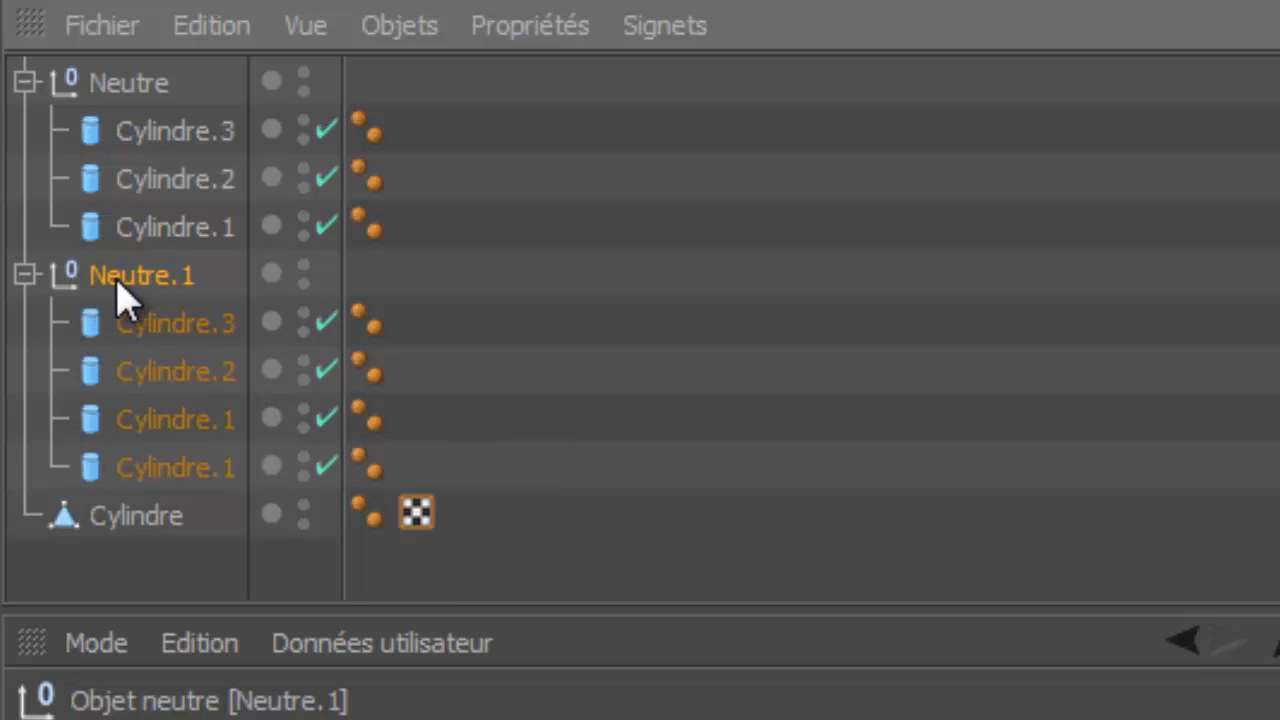
left_click_drag(120, 285, 223, 266)
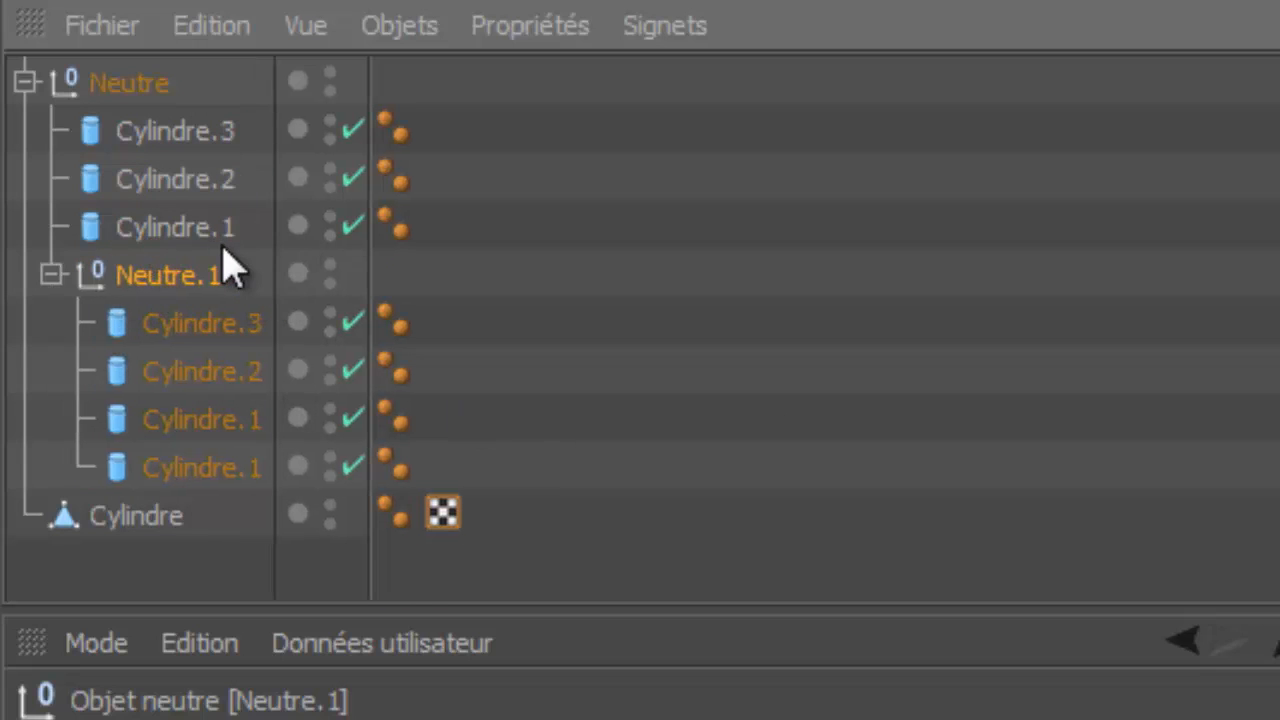
left_click(137, 83)
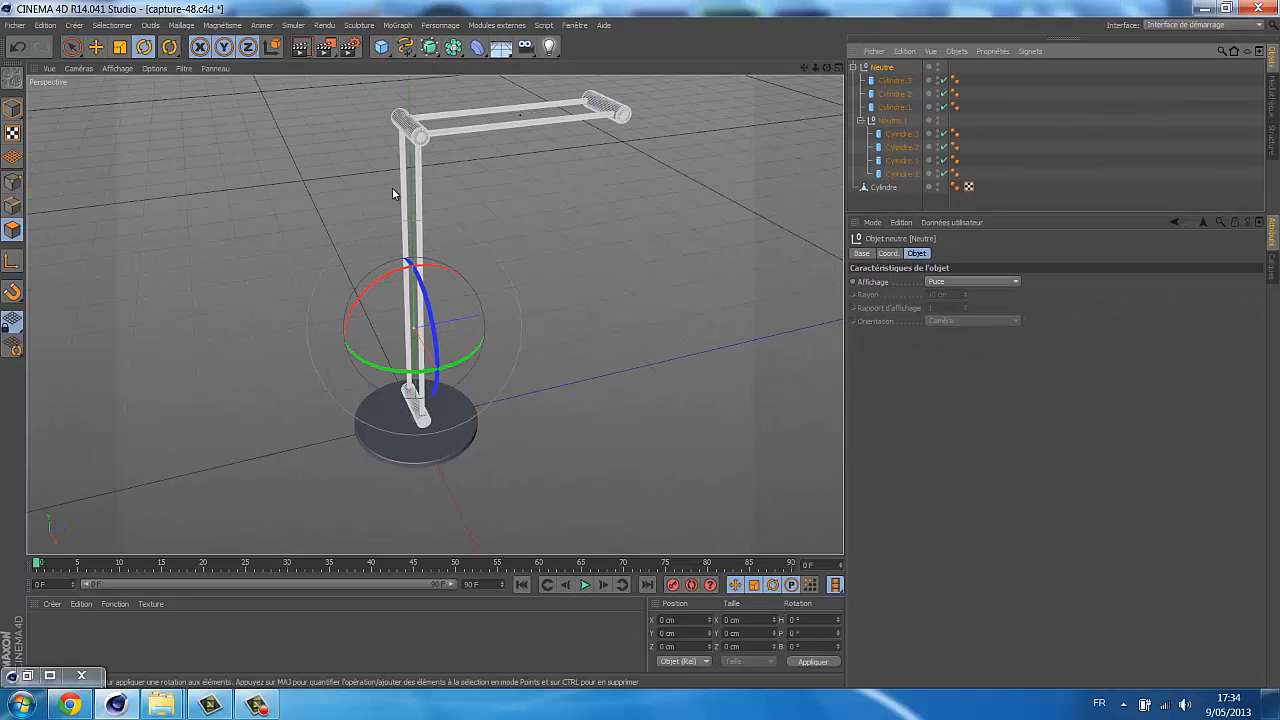
Step: Try tilting the parent arm group about its current centre axis, and undo the rotation
left_click(892, 121)
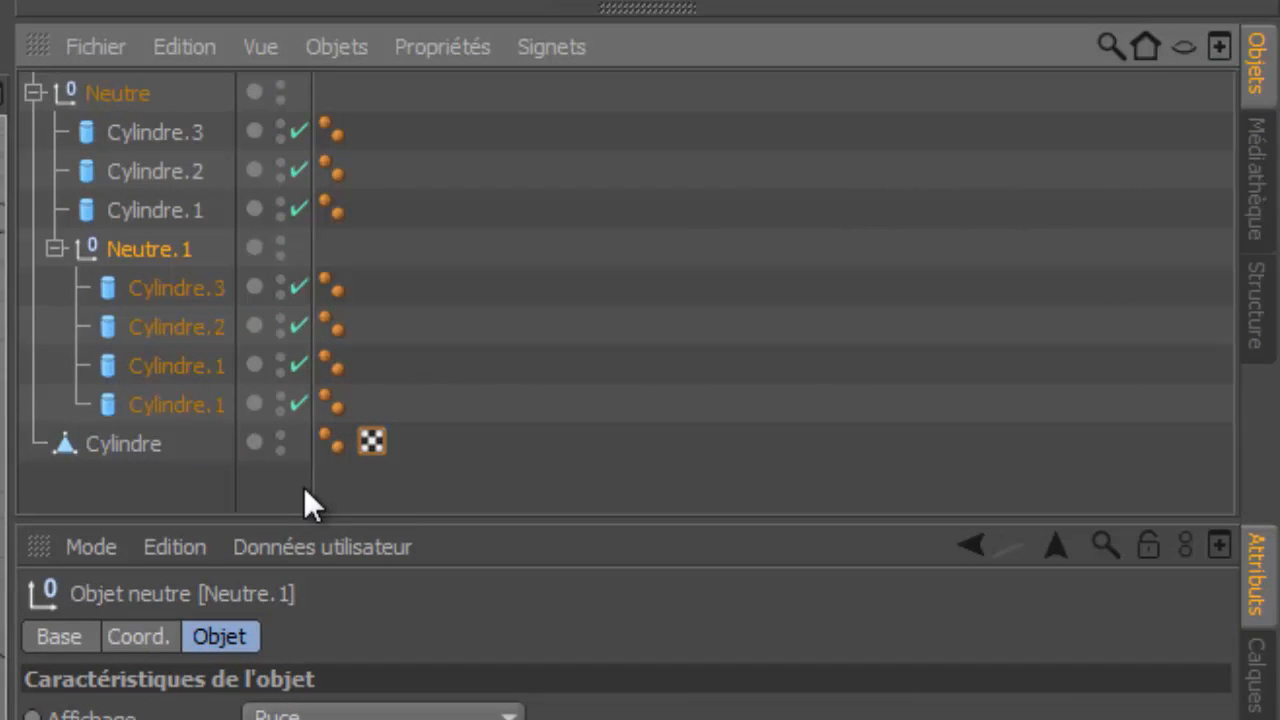
left_click(146, 88)
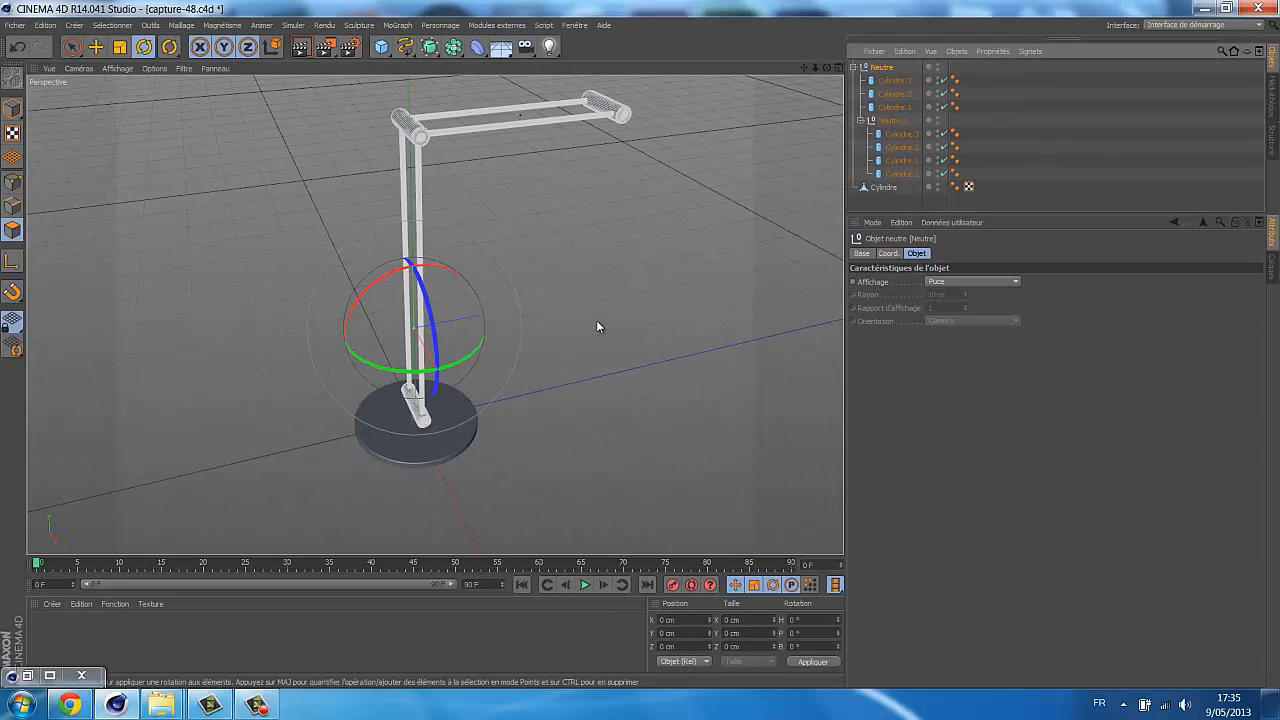
mouse_move(372, 293)
left_mouse_down()
mouse_move(401, 278)
mouse_move(385, 280)
left_mouse_up()
key("ctrl+z")
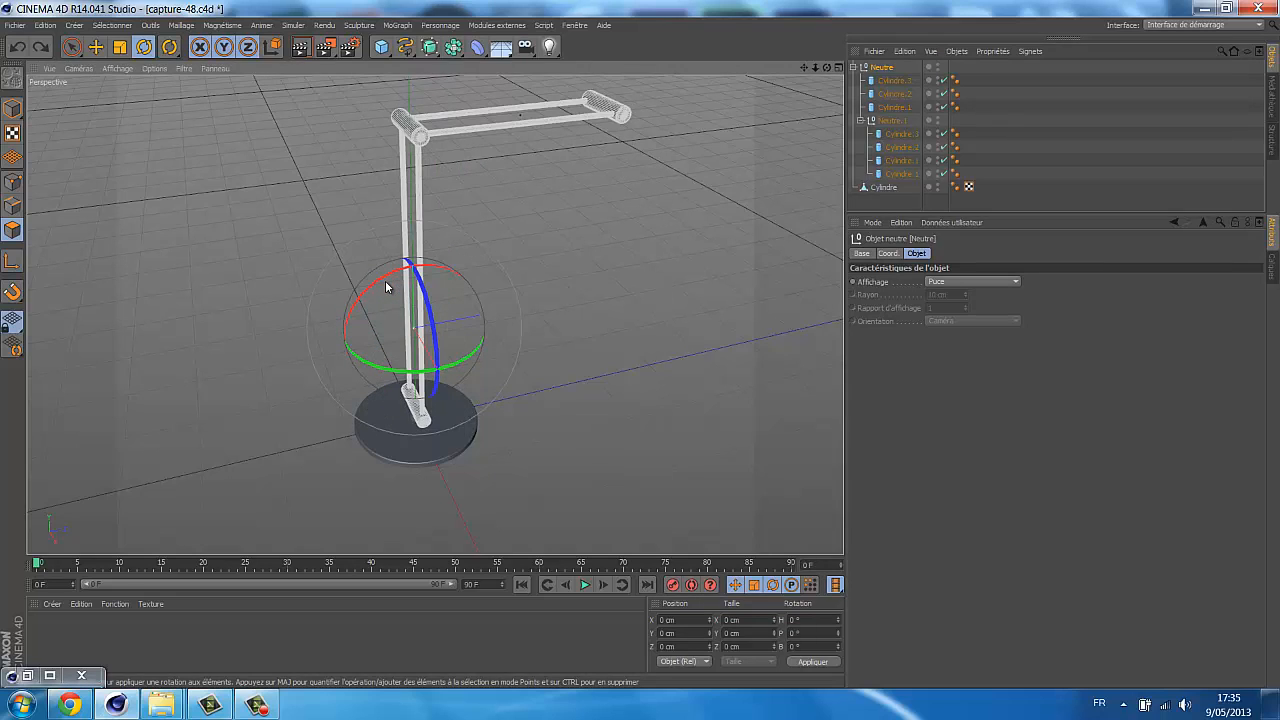
Step: Move only the parent arm group's axis straight down to the centre of the joint above the base
key("F3")
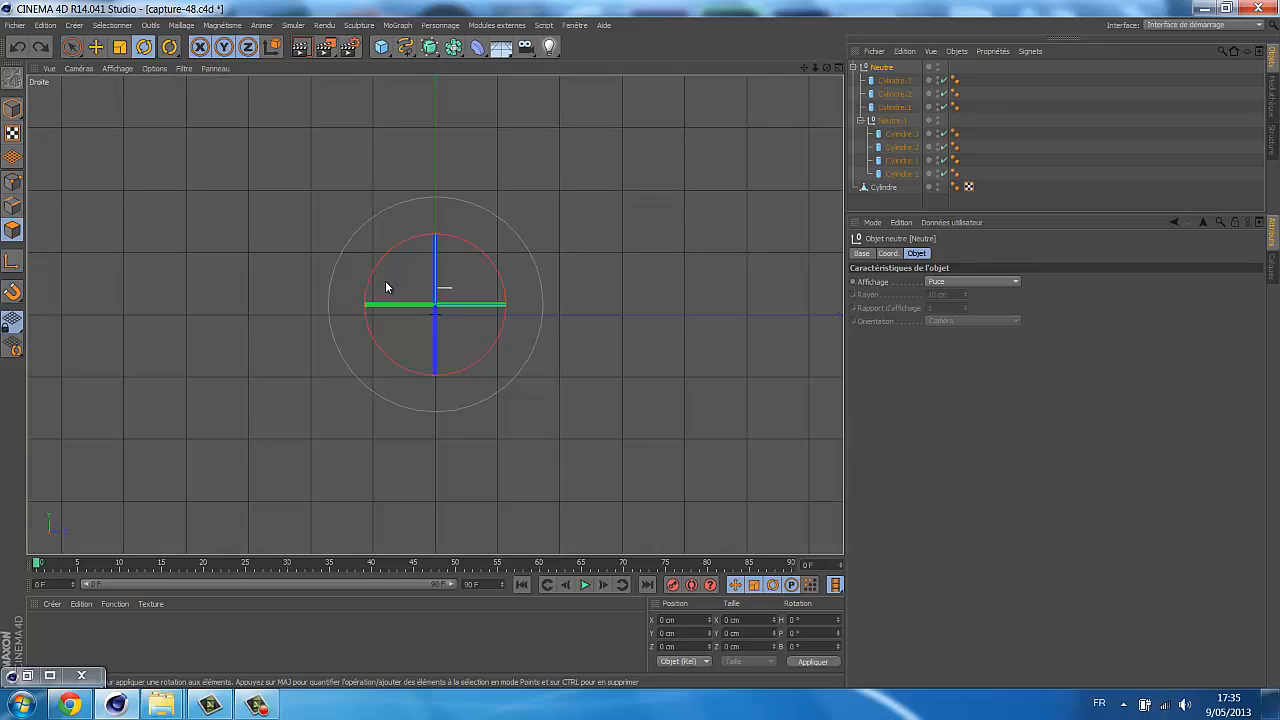
key("h")
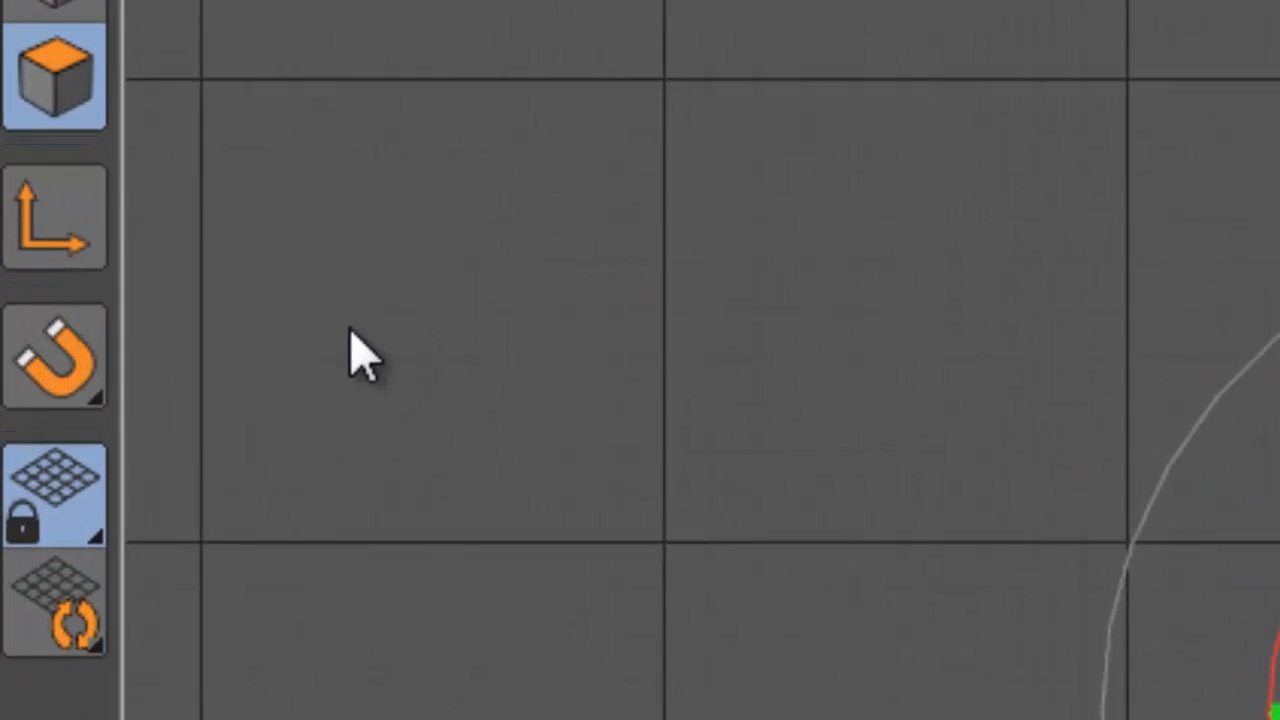
left_click(63, 242)
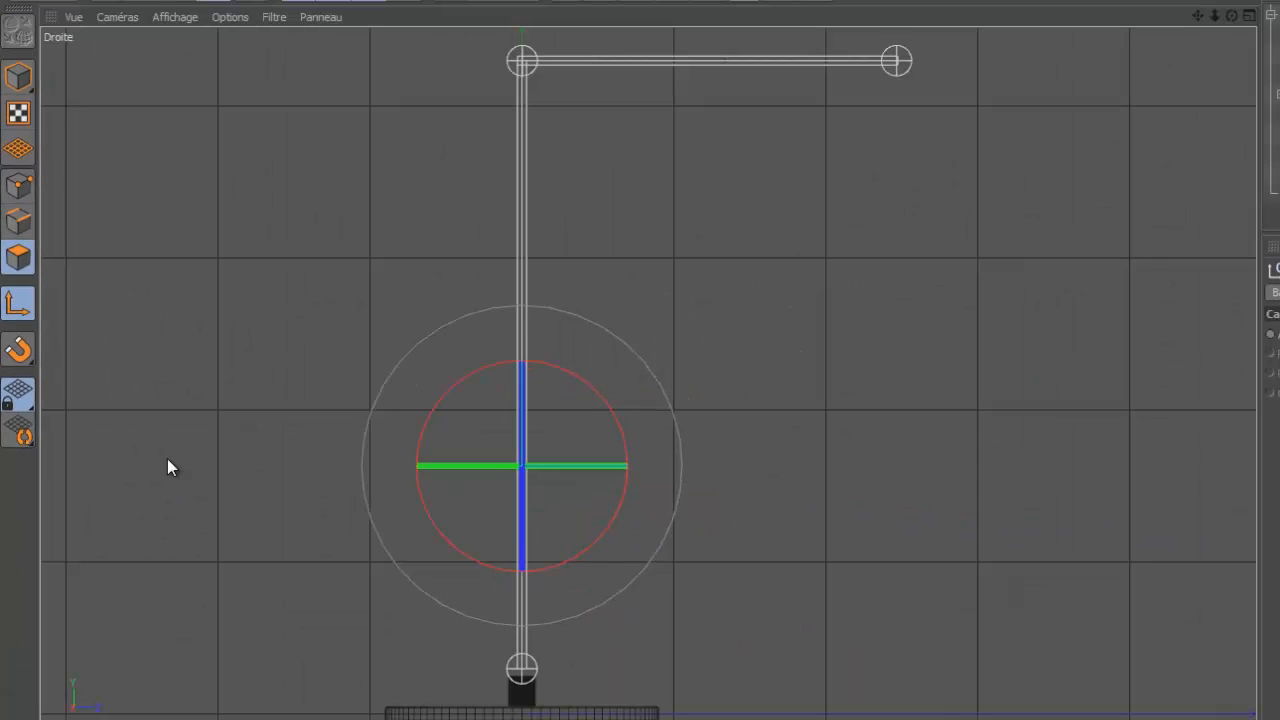
key("e")
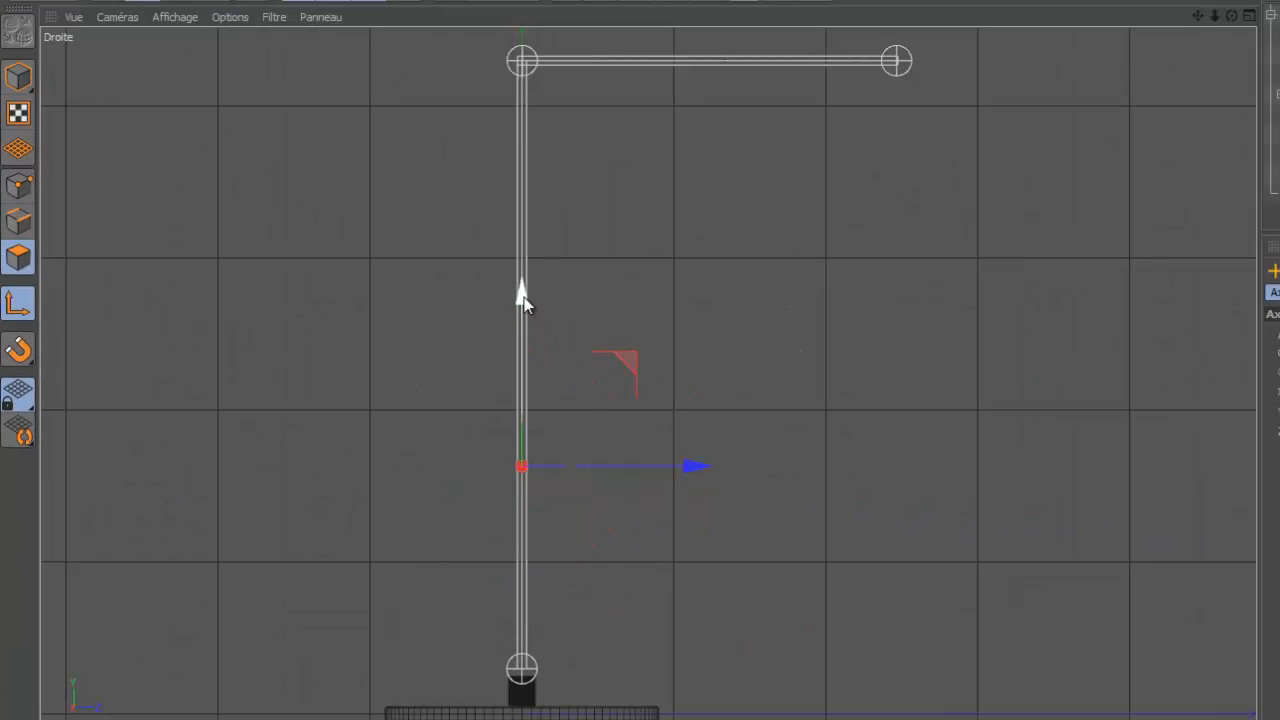
left_click_drag(524, 297, 506, 503)
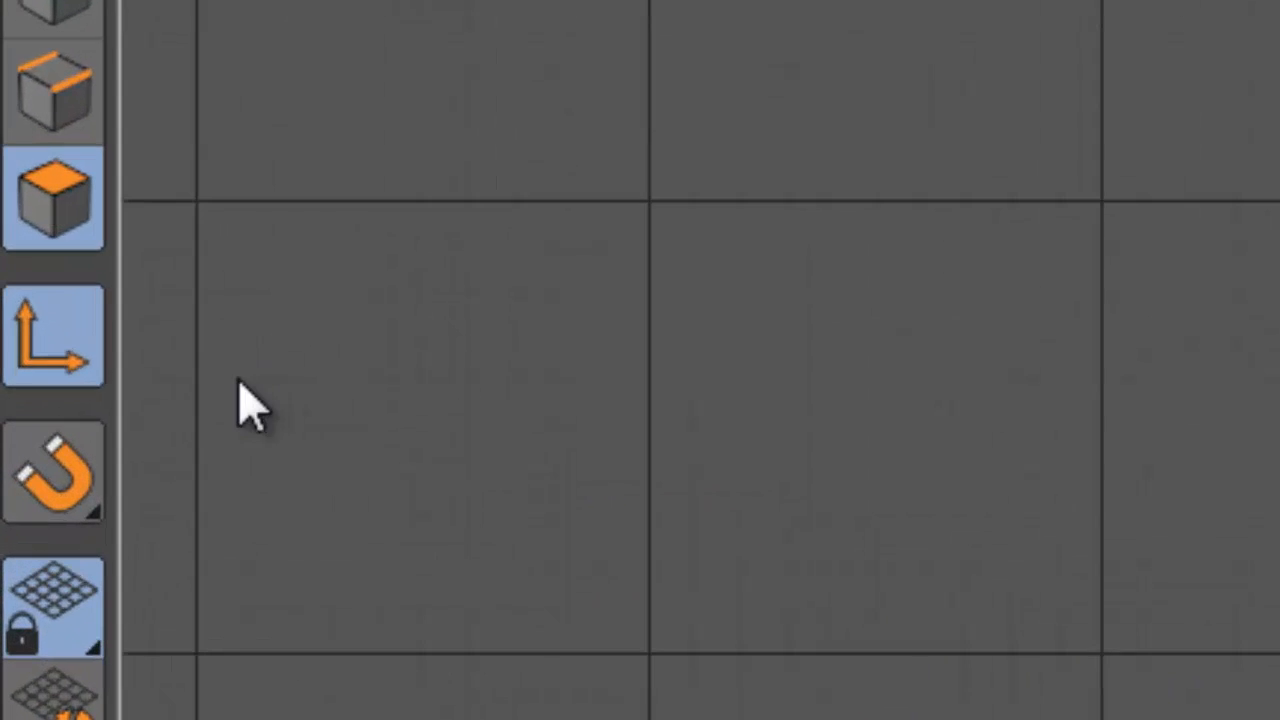
left_click(74, 337)
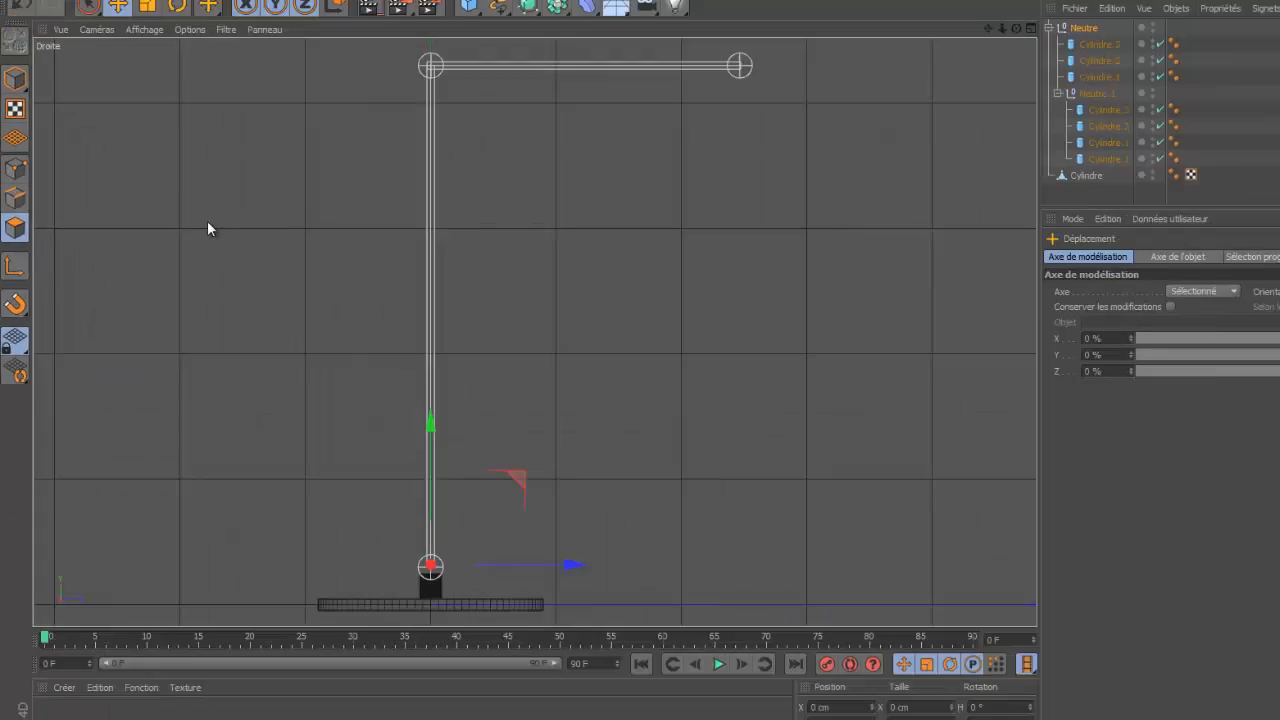
Step: Tilt the parent arm group backward about the joint above the base, so both arms lean together
key("F1")
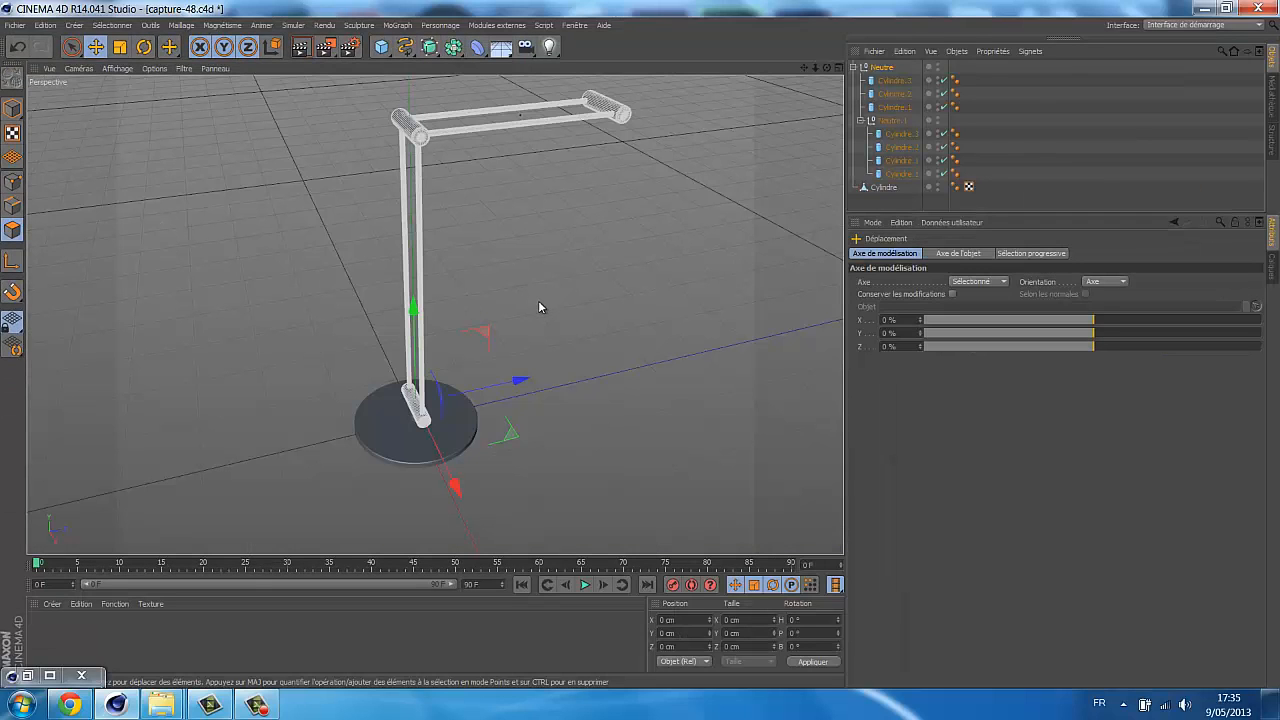
key("r")
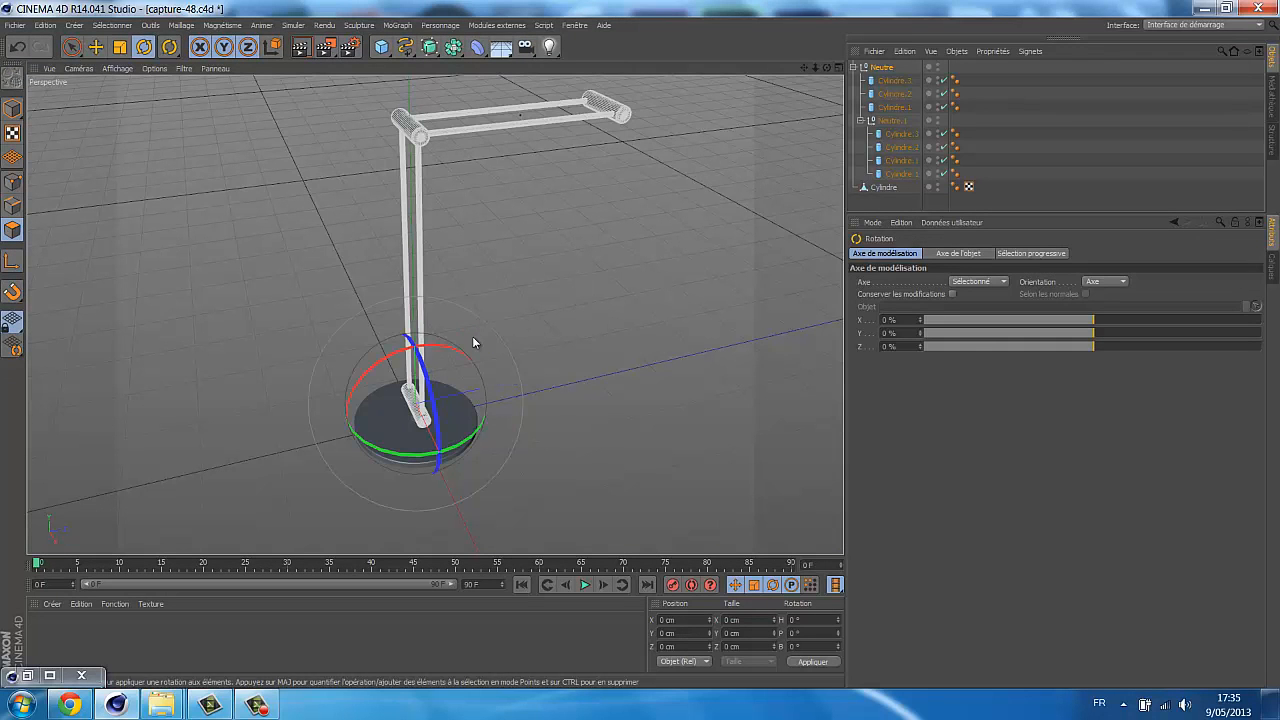
left_click_drag(425, 350, 483, 336)
key("ctrl+z")
left_click_drag(393, 357, 376, 377)
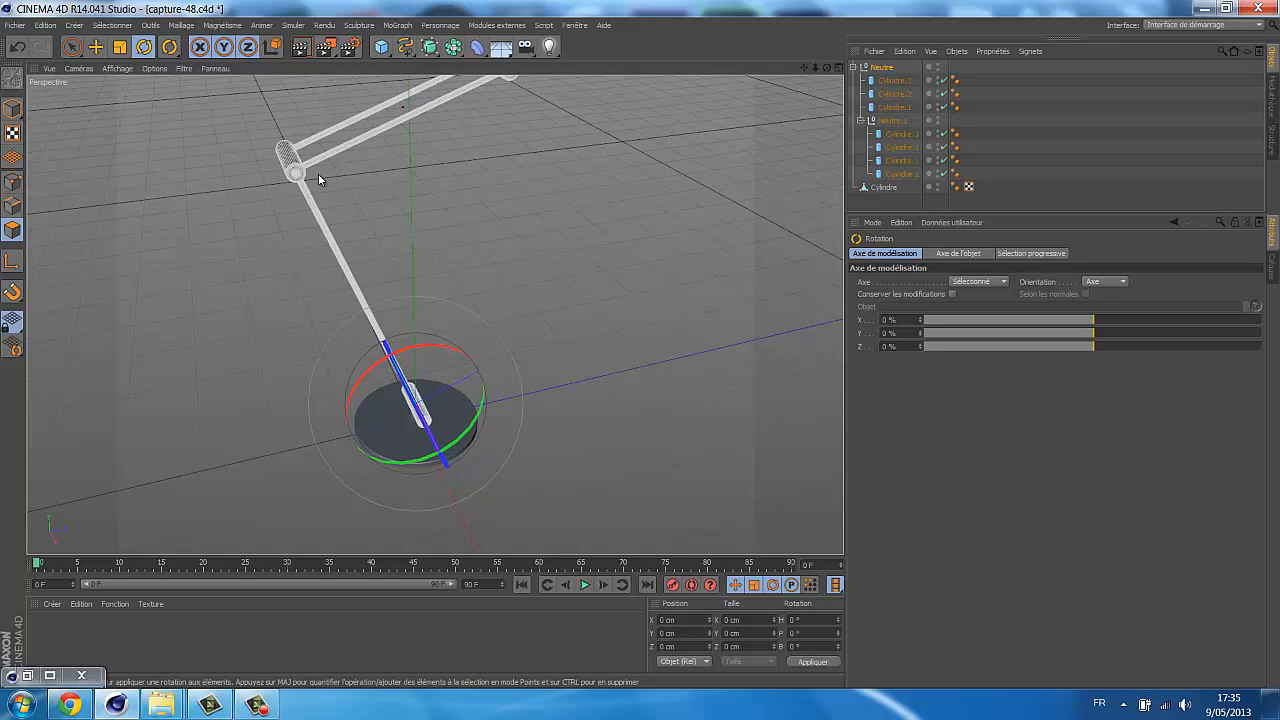
Step: Try rotating only the upper arm group about its centre axis in the side view, and undo the rotation
left_click(893, 121)
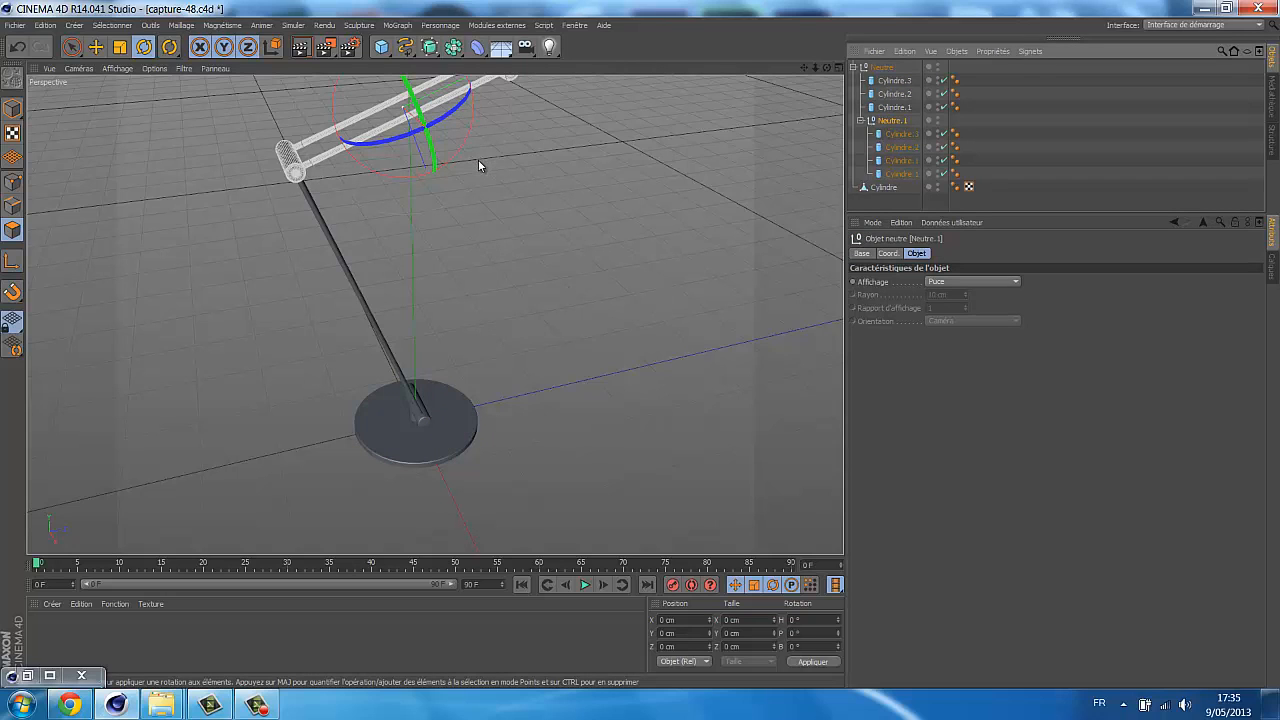
key("F3")
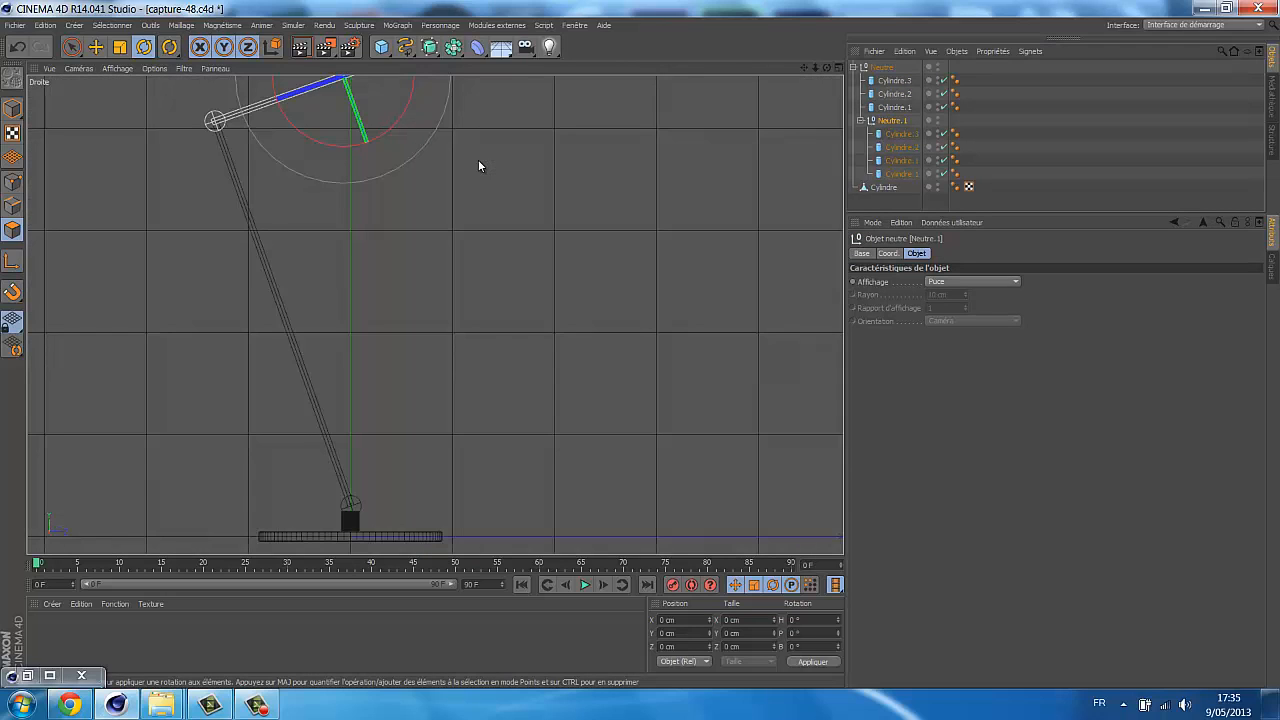
key("h")
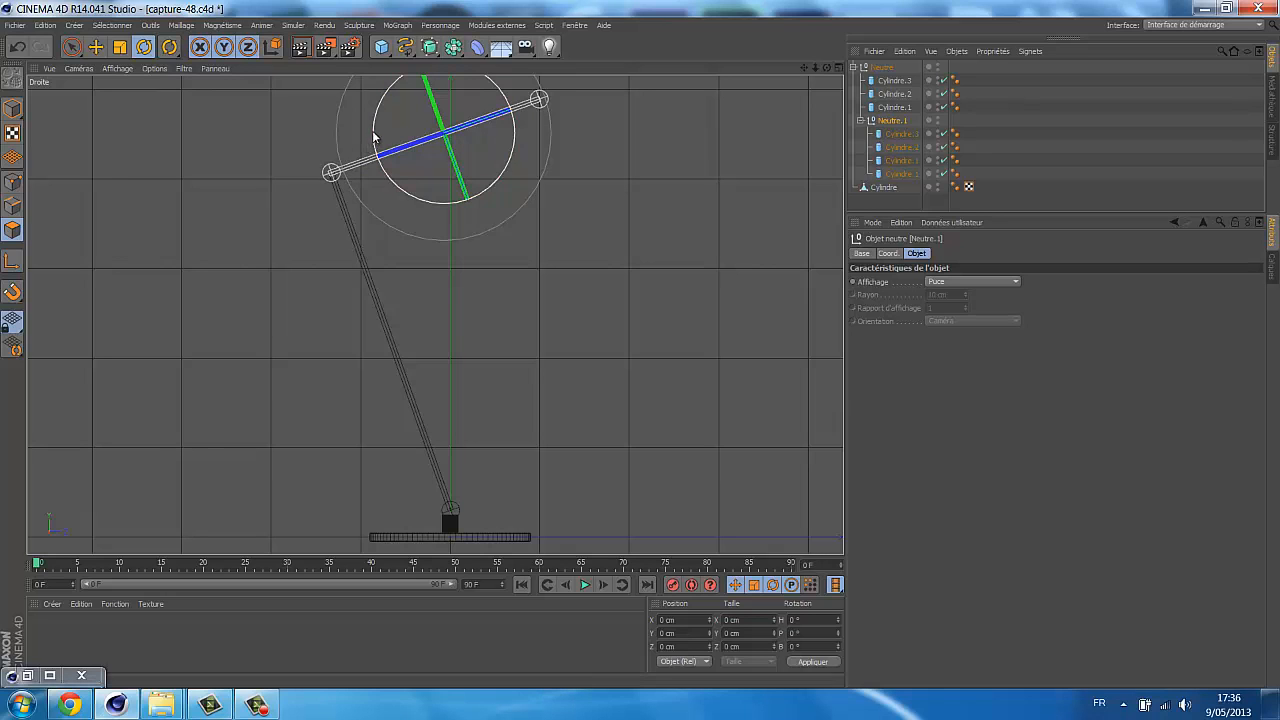
mouse_move(374, 137)
left_mouse_down()
mouse_move(378, 106)
mouse_move(372, 150)
mouse_move(378, 131)
left_mouse_up()
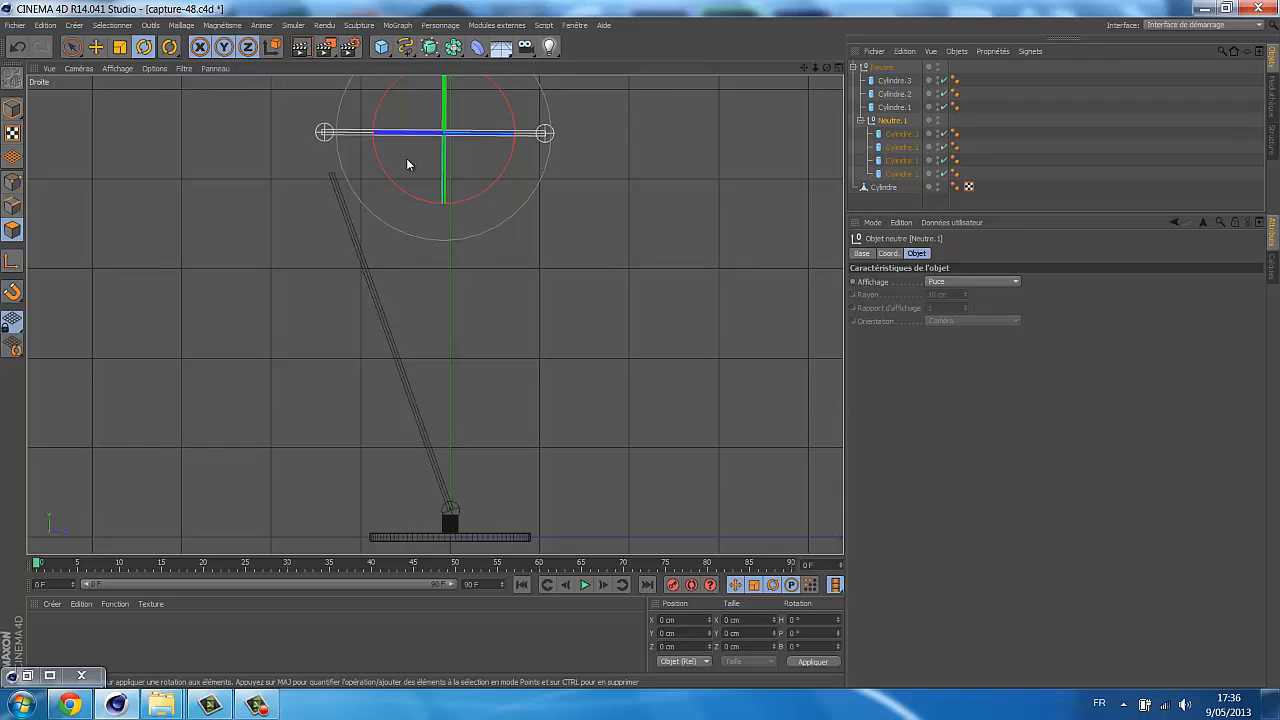
key("ctrl+z")
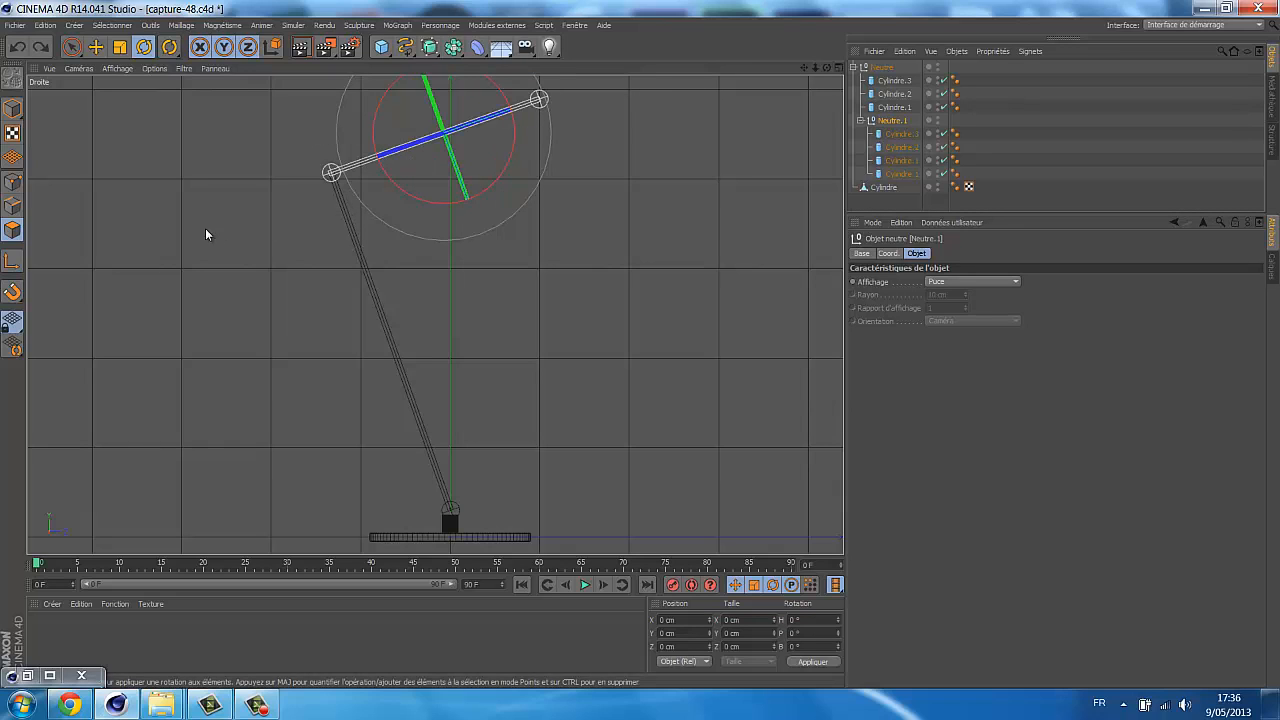
Step: Move only the upper arm group's axis along the arm to the centre of the elbow joint
left_click(17, 263)
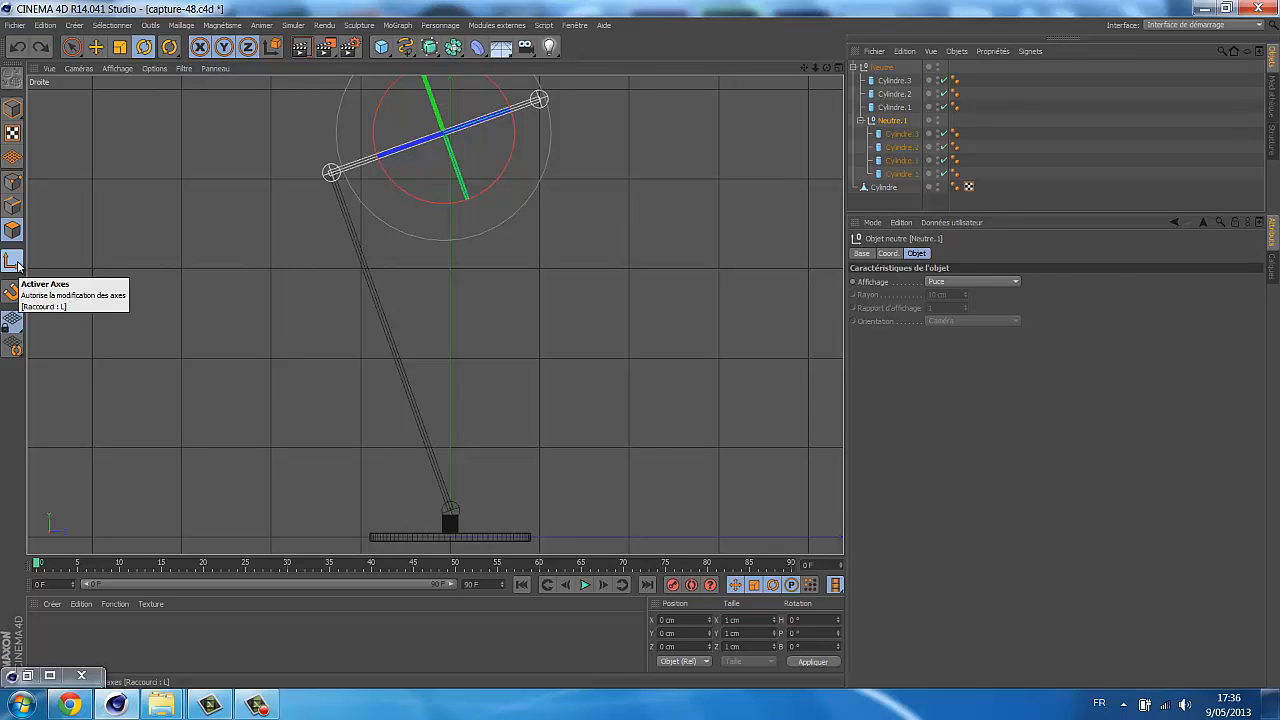
key("e")
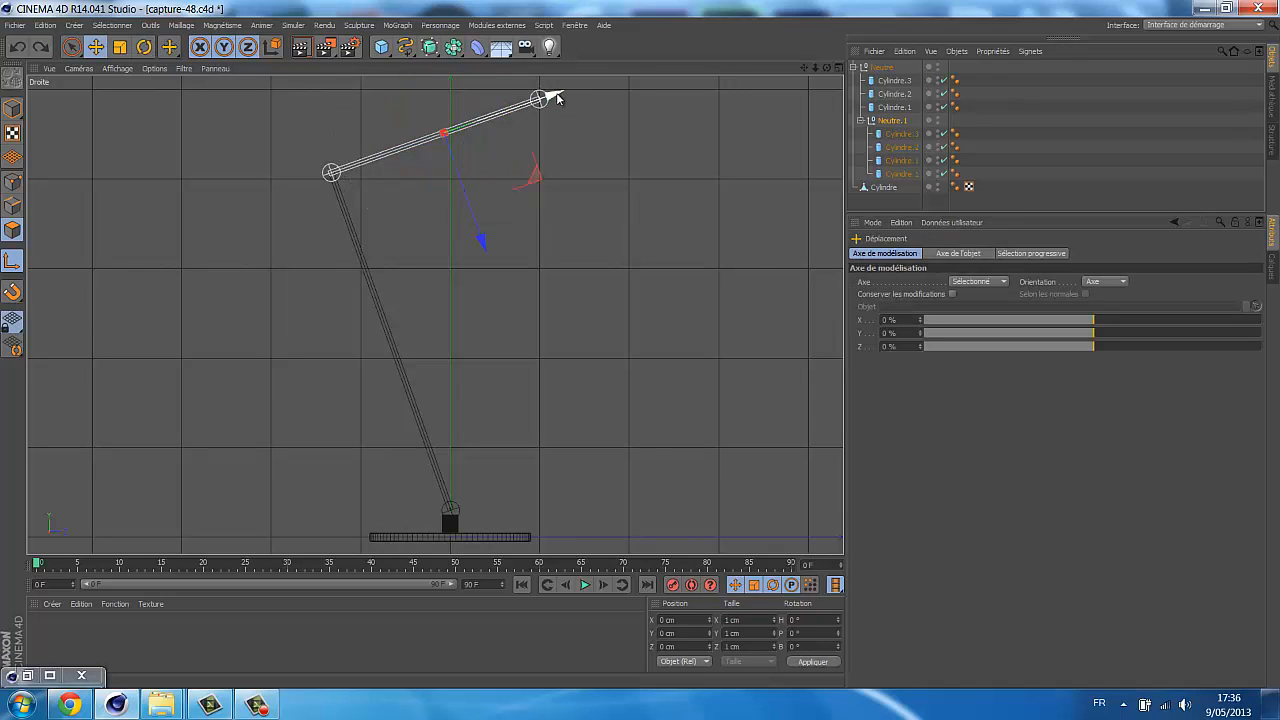
left_click_drag(557, 97, 437, 134)
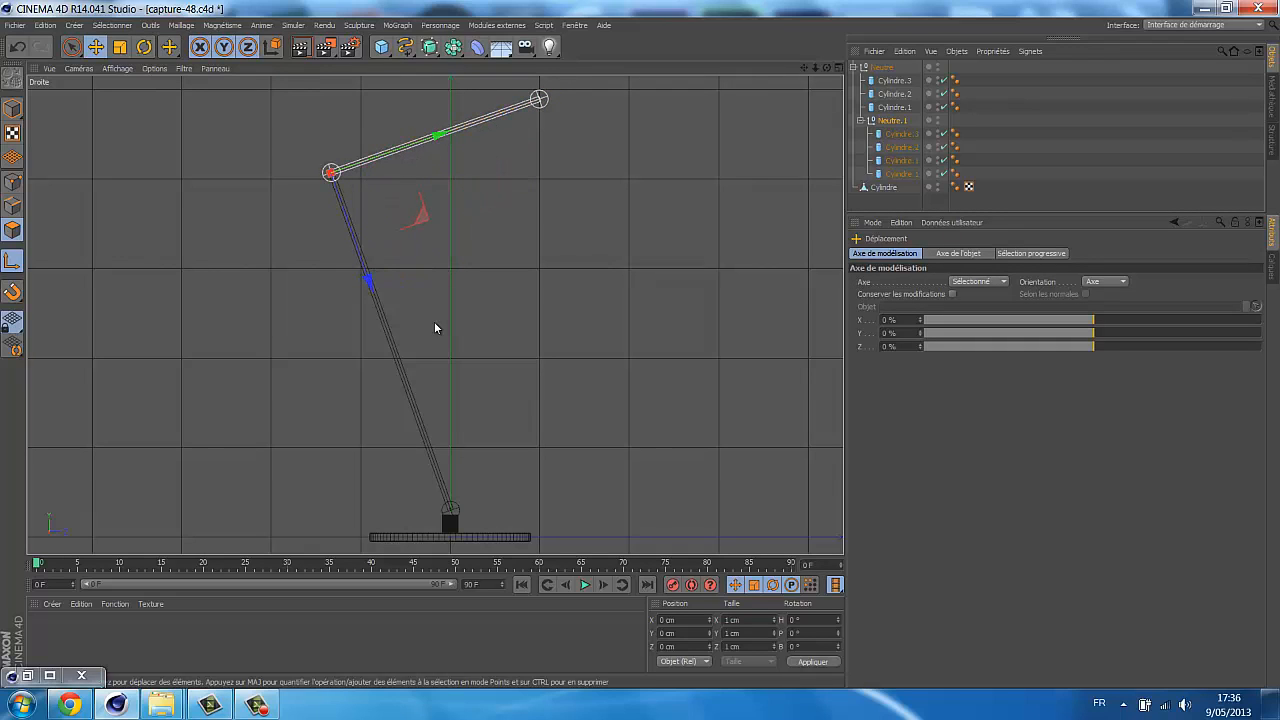
left_click(12, 260)
Step: Pose the lamp by rotating the upper arm group slightly downward about the elbow and the parent group slightly upright about the base joint
key("F1")
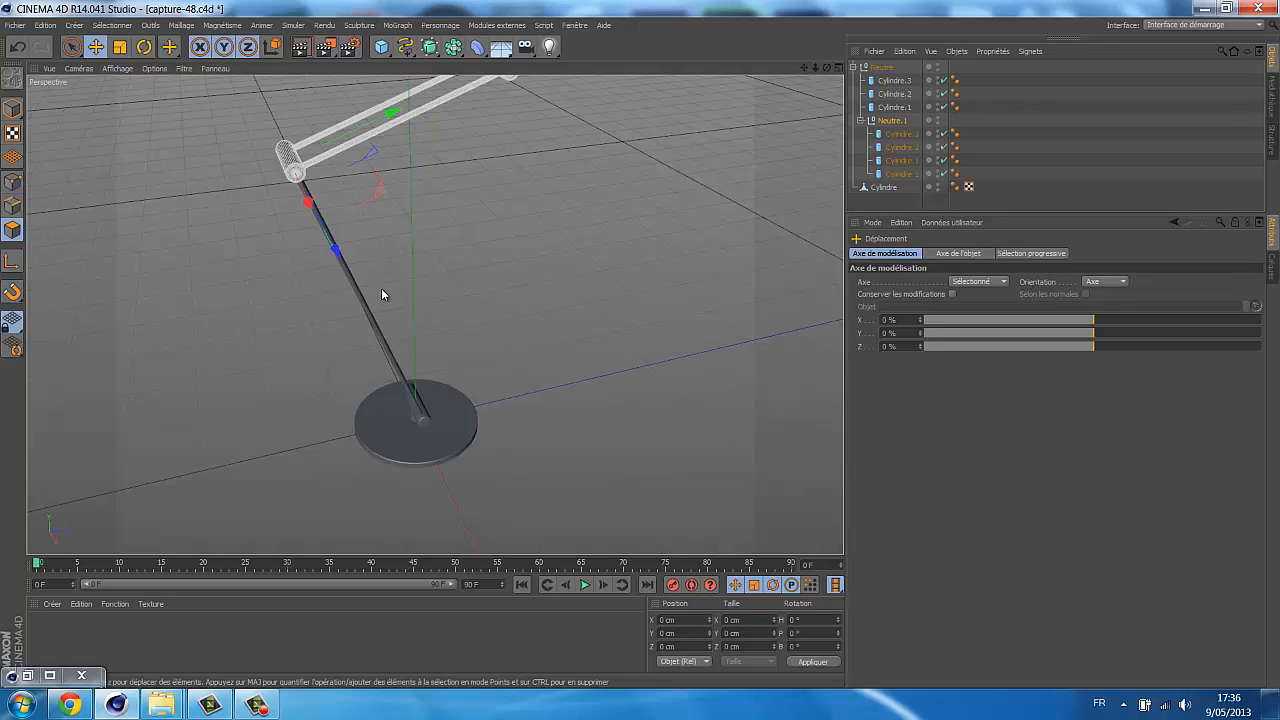
left_click_drag(383, 291, 425, 288, "alt")
key("r")
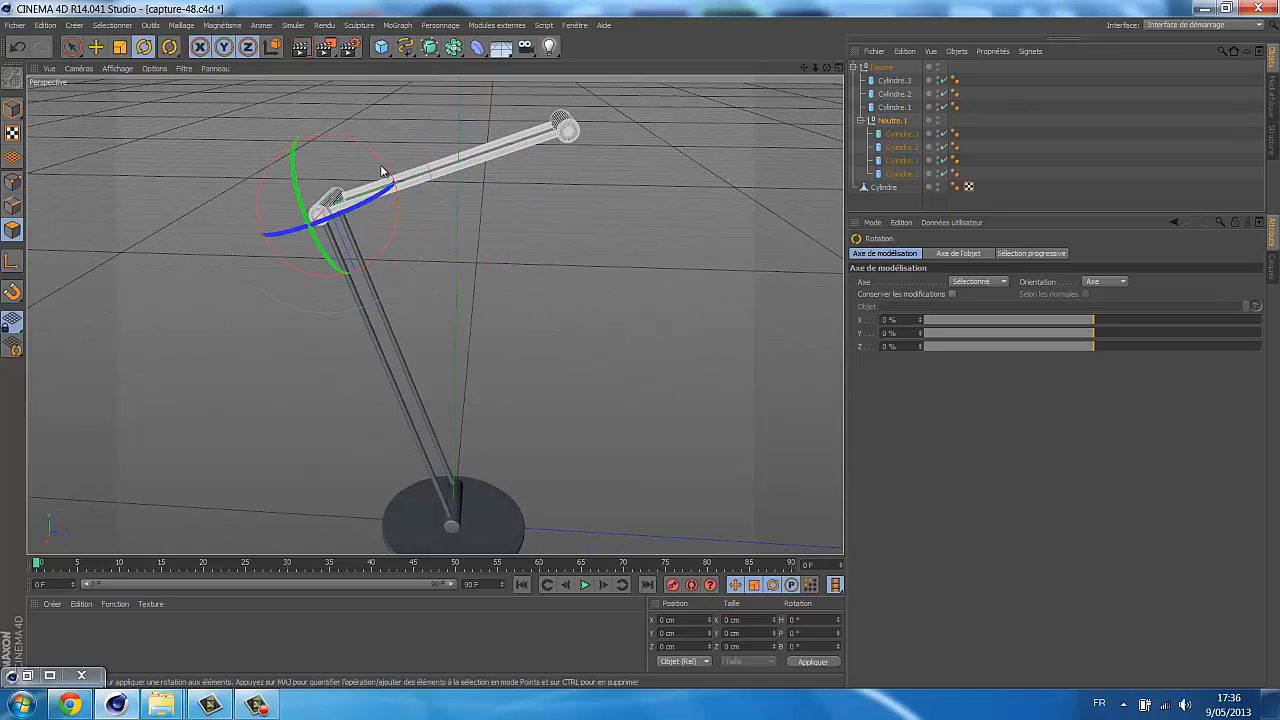
mouse_move(381, 171)
left_mouse_down()
mouse_move(400, 202)
mouse_move(363, 149)
mouse_move(371, 140)
mouse_move(386, 178)
mouse_move(371, 140)
mouse_move(381, 158)
left_mouse_up()
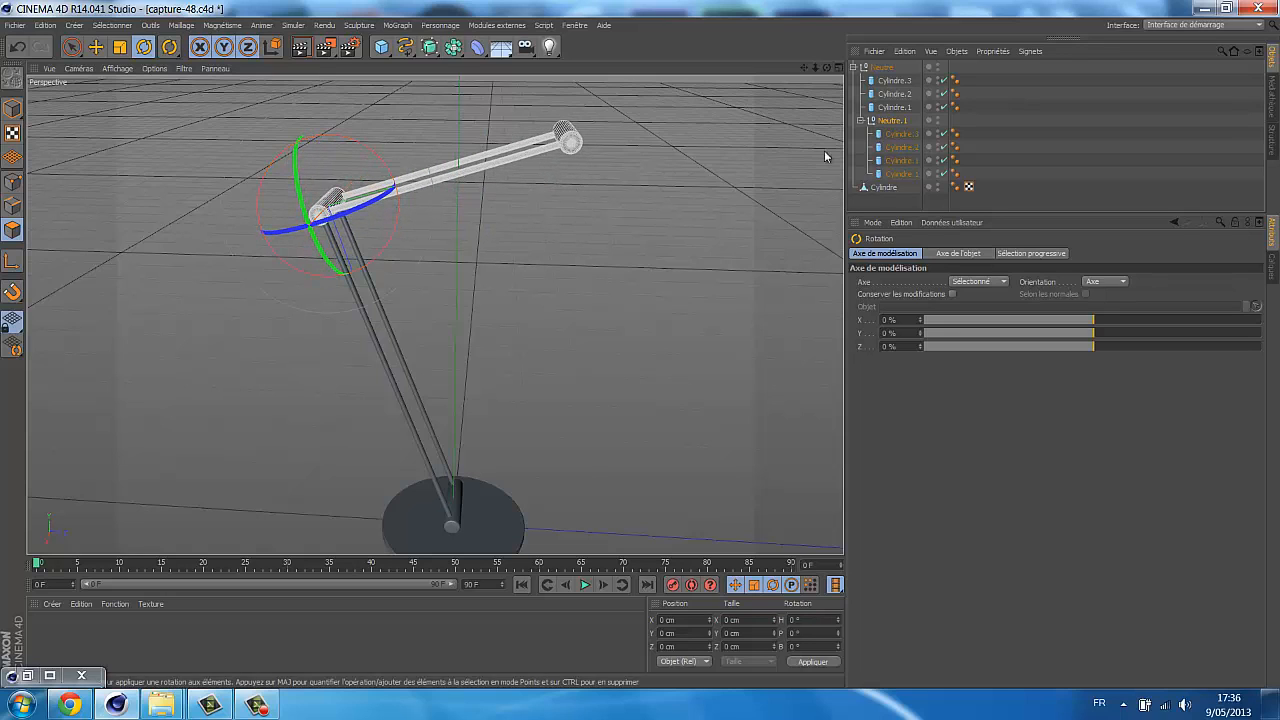
left_click(881, 67)
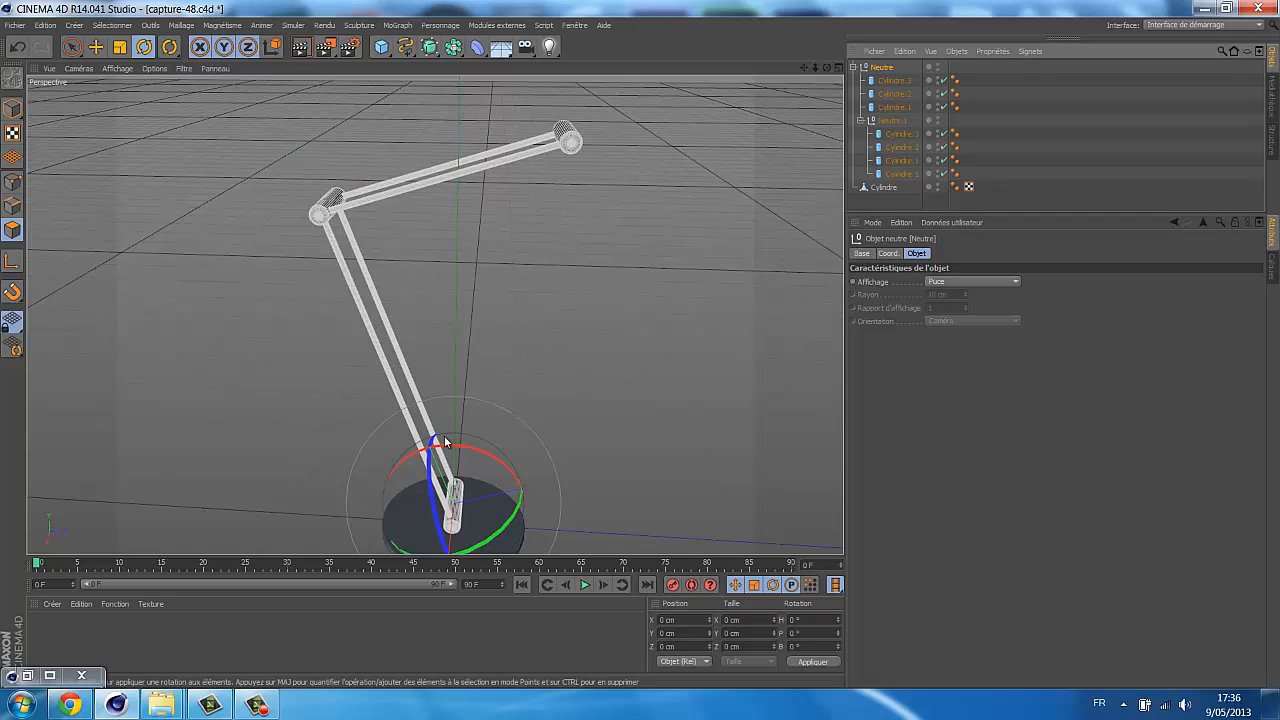
left_click_drag(446, 442, 449, 444)
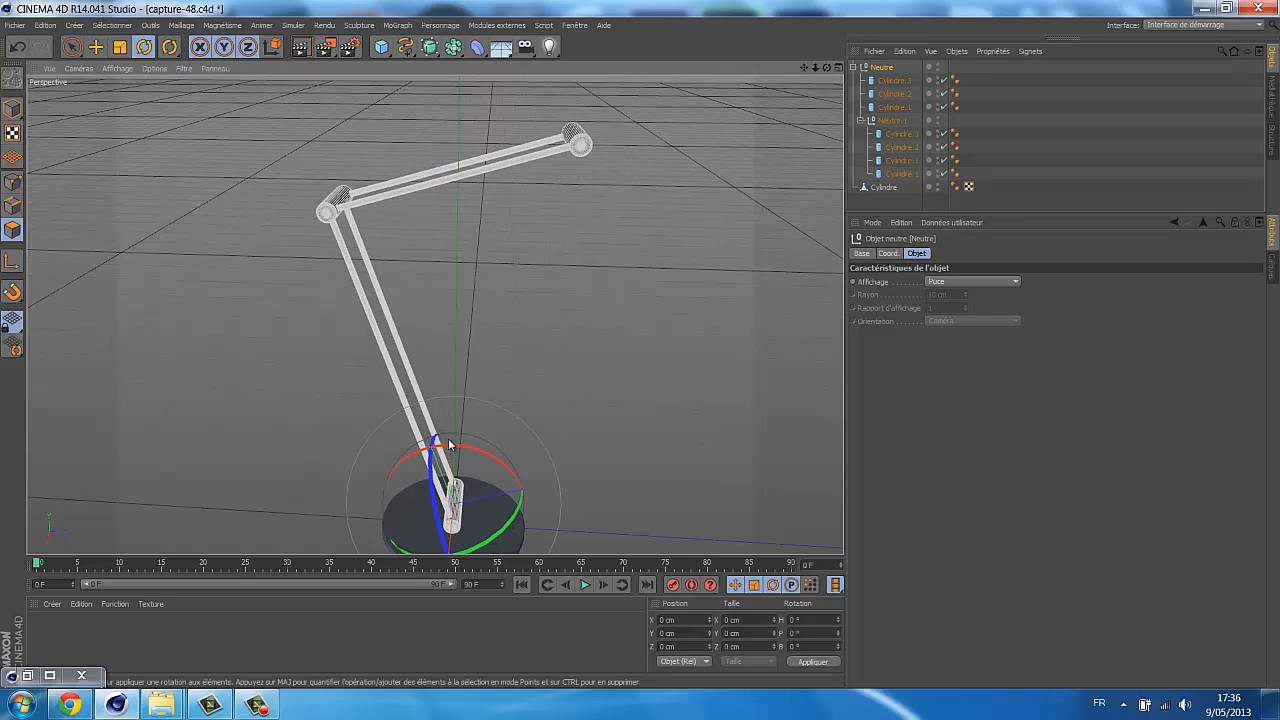